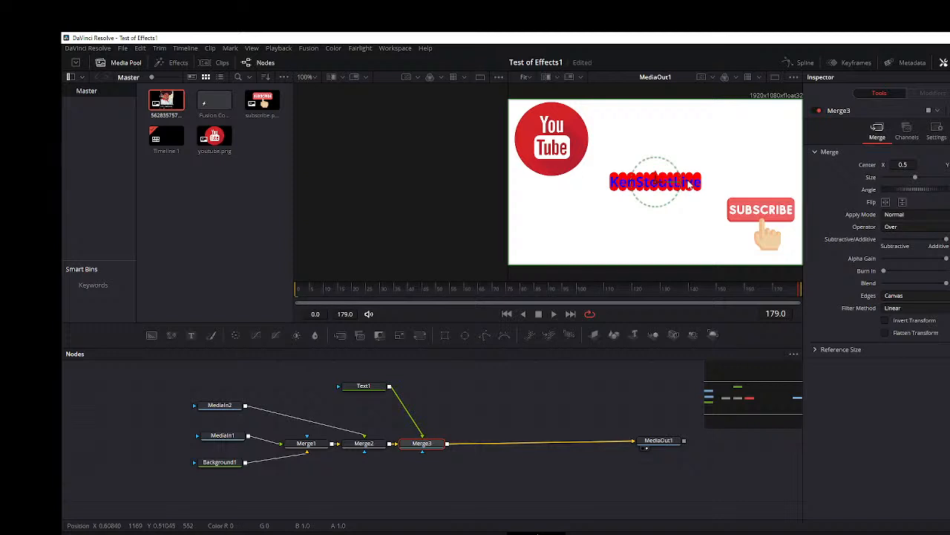
Step: Enlarge the title text through Merge3 with center X at 0.529, and lower the subscribe graphic through Merge2 with center X at 0.868387
mouse_move(655, 181)
mouse_down()
mouse_move(607, 181)
mouse_move(719, 181)
mouse_move(655, 181)
mouse_up()
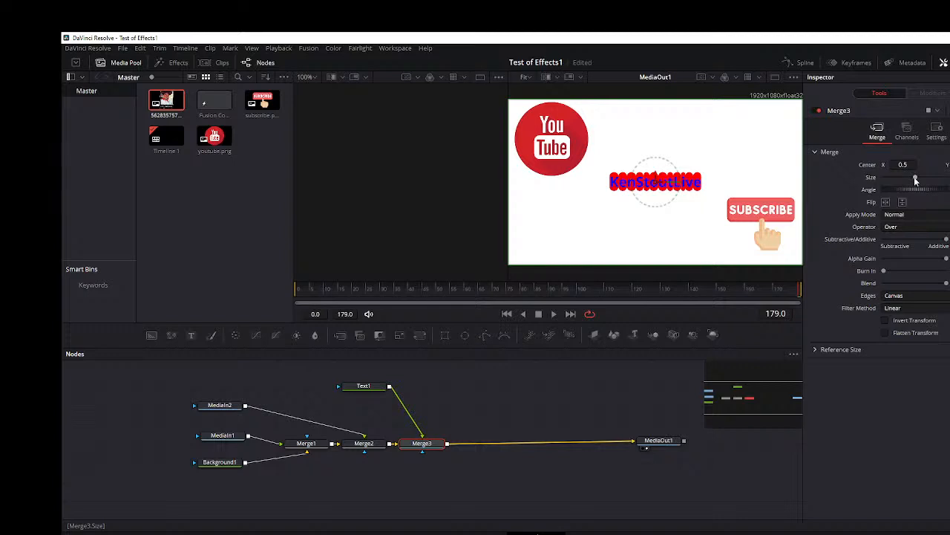
mouse_move(916, 180)
mouse_down()
mouse_move(926, 180)
mouse_move(907, 164)
mouse_move(917, 164)
mouse_up()
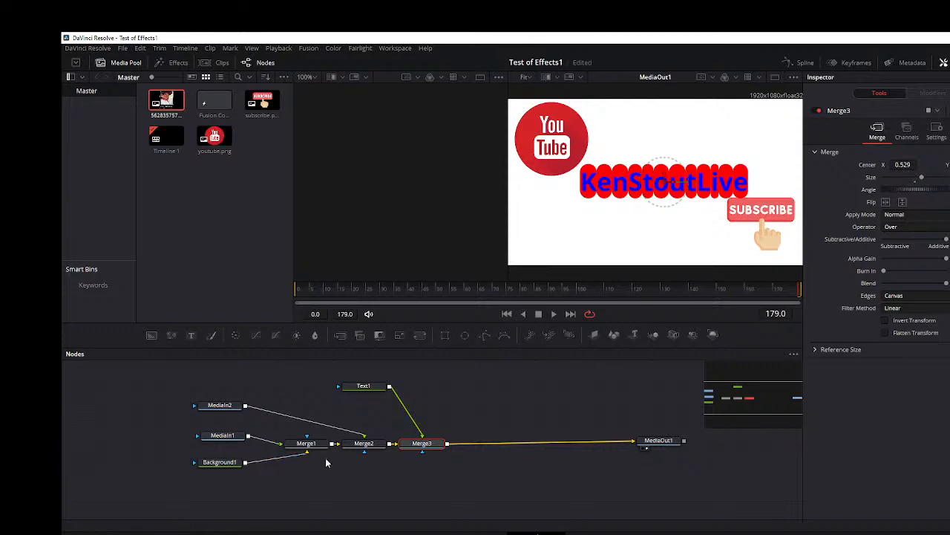
click(364, 443)
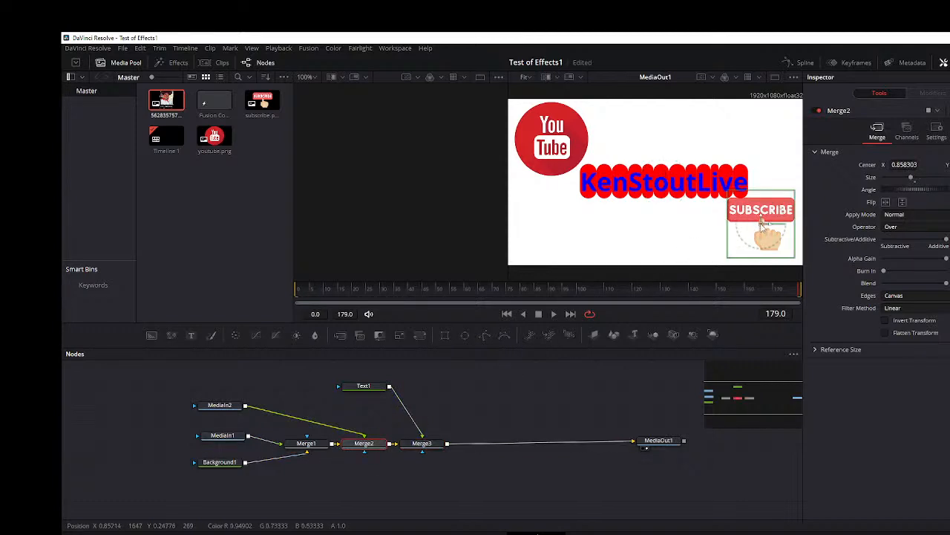
drag(762, 226, 766, 237)
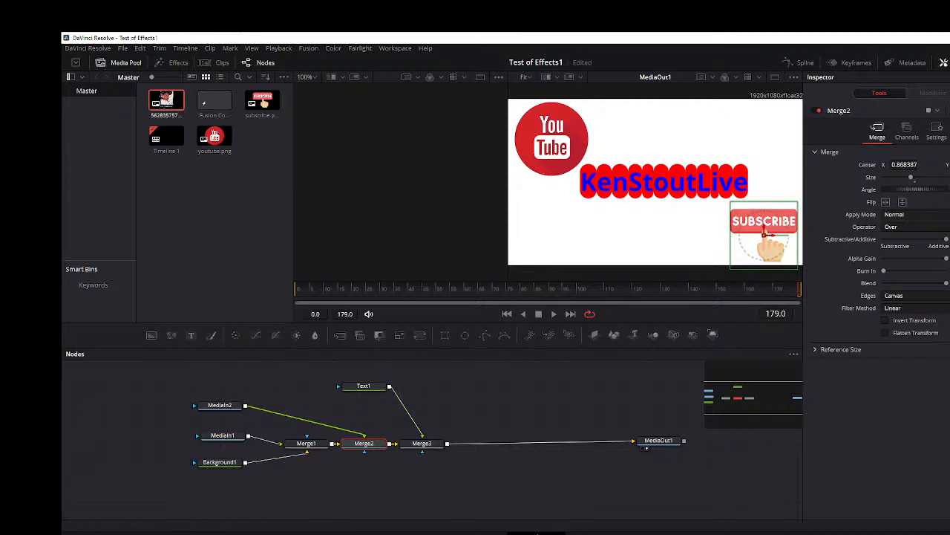
Step: Switch to File Explorer and open the Fusion folder under Program Files, Blackmagic Design, DaVinci Resolve on Local Disk (C:)
mouse_move(195, 534)
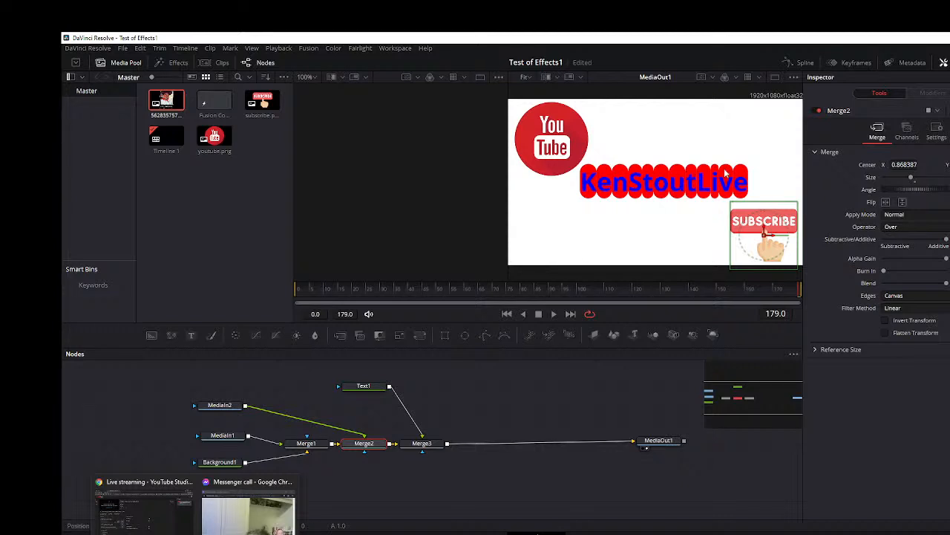
key(super+d)
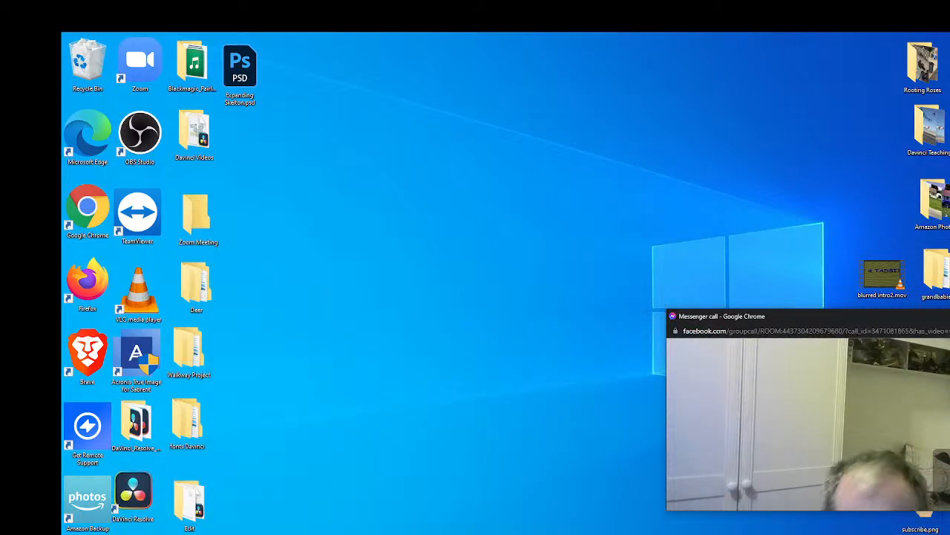
key(super+e)
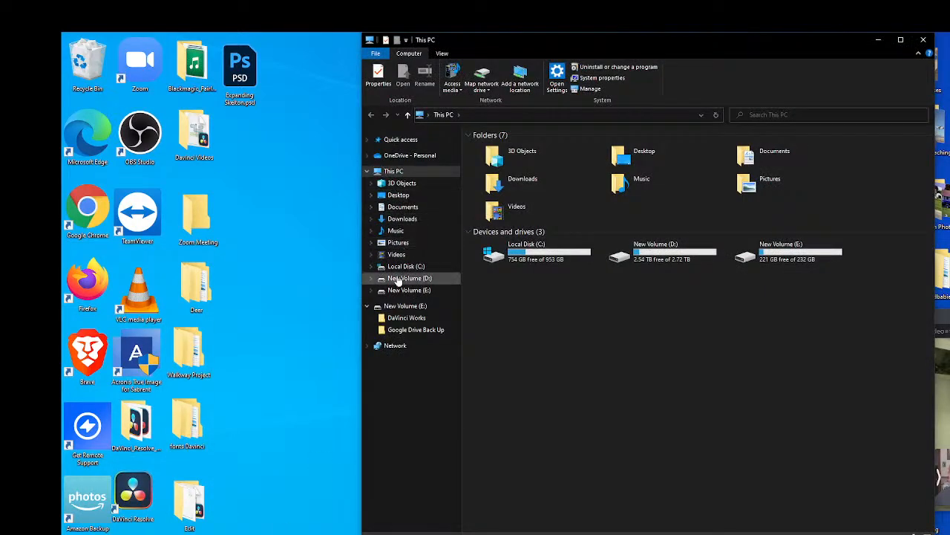
click(401, 266)
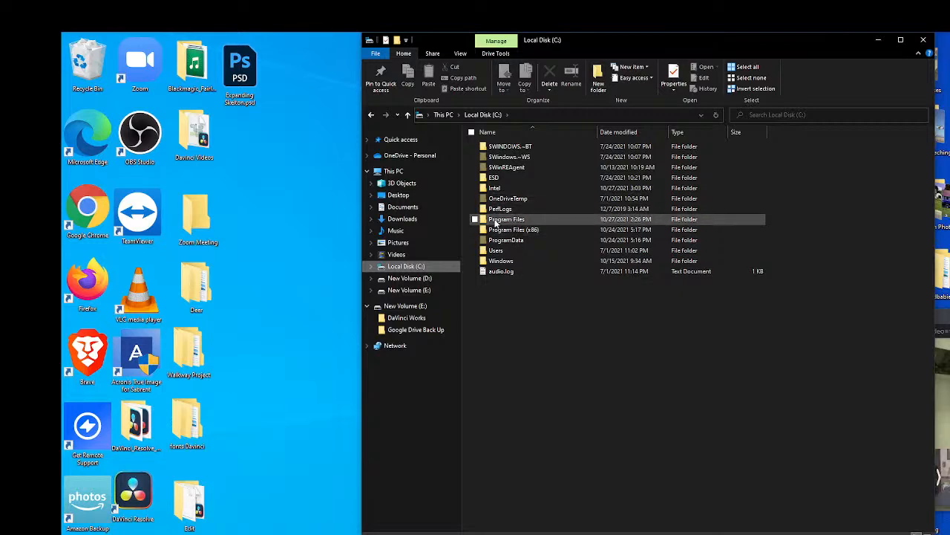
double_click(496, 222)
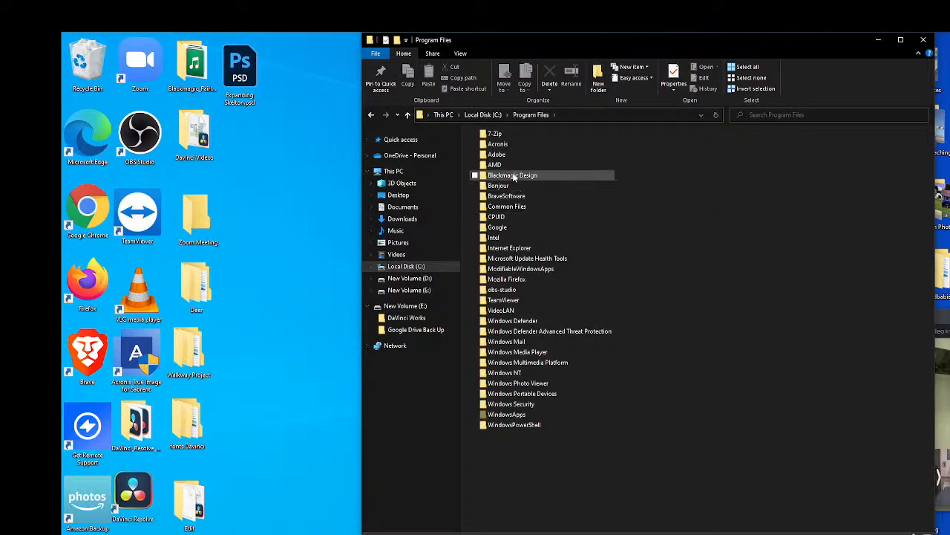
double_click(513, 176)
double_click(507, 135)
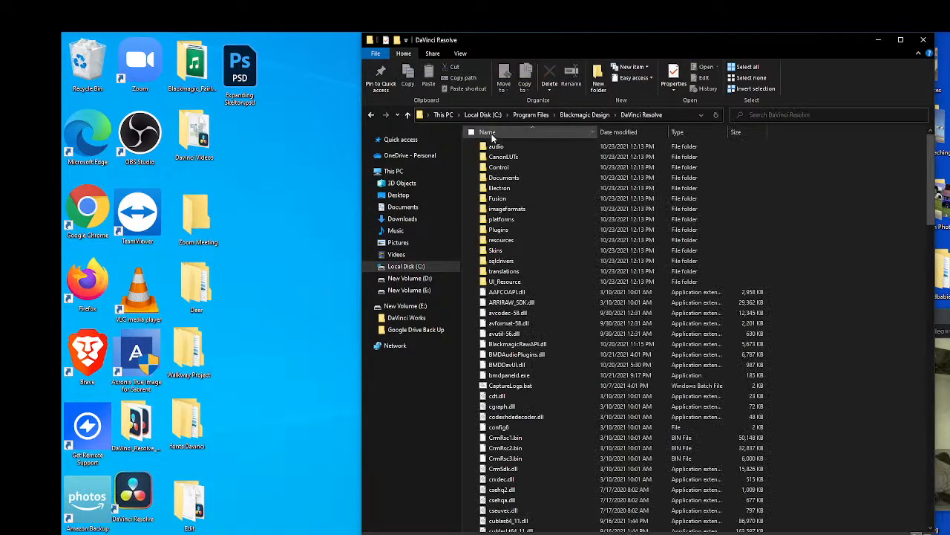
drag(834, 44, 602, 41)
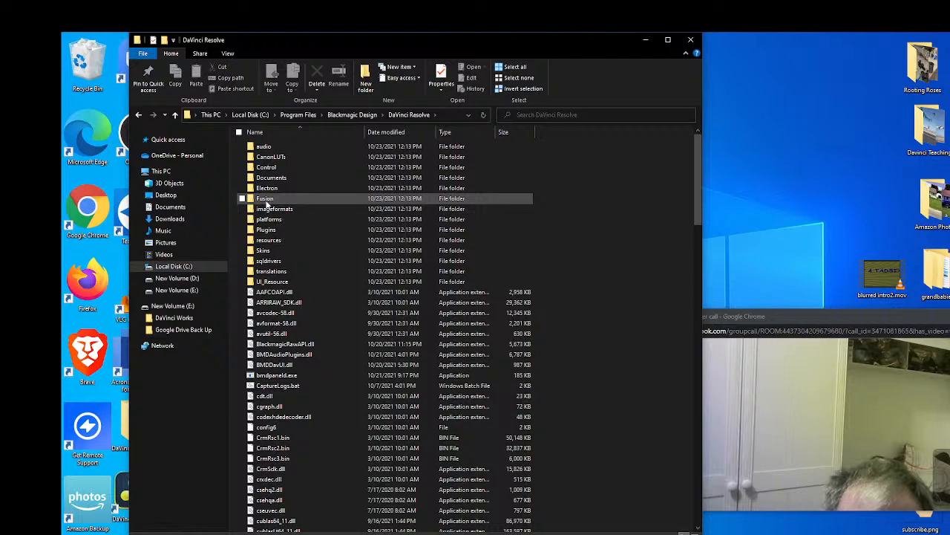
double_click(265, 199)
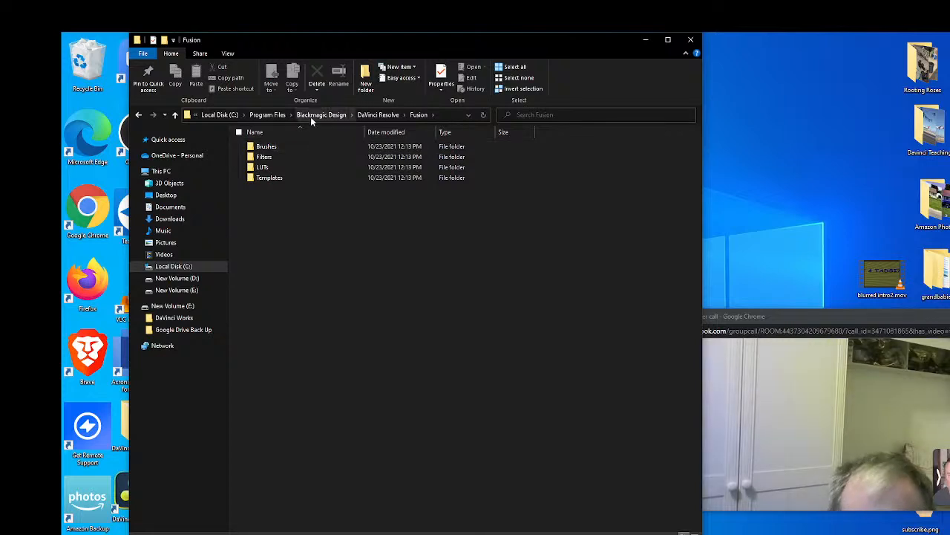
Step: Look inside the DaVinci Resolve Control folder and return to the Fusion folder
click(404, 115)
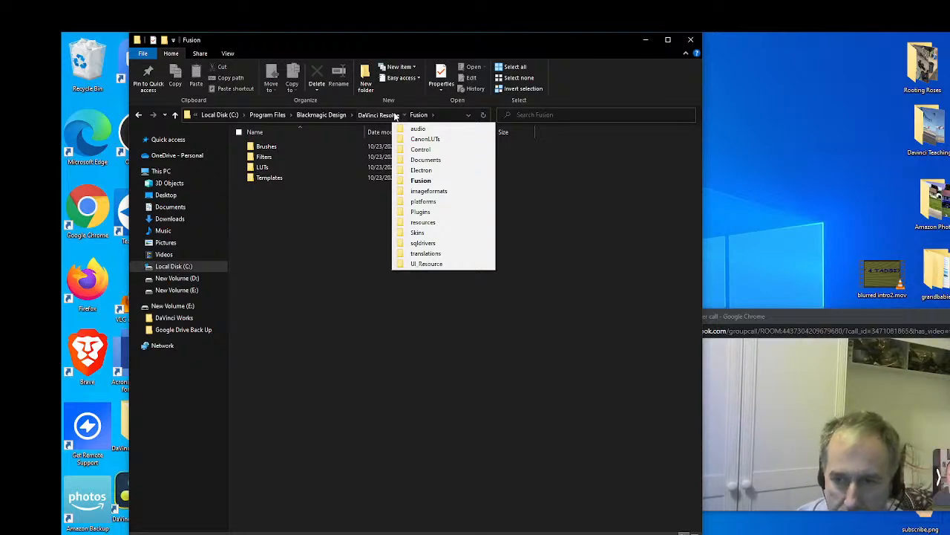
click(420, 150)
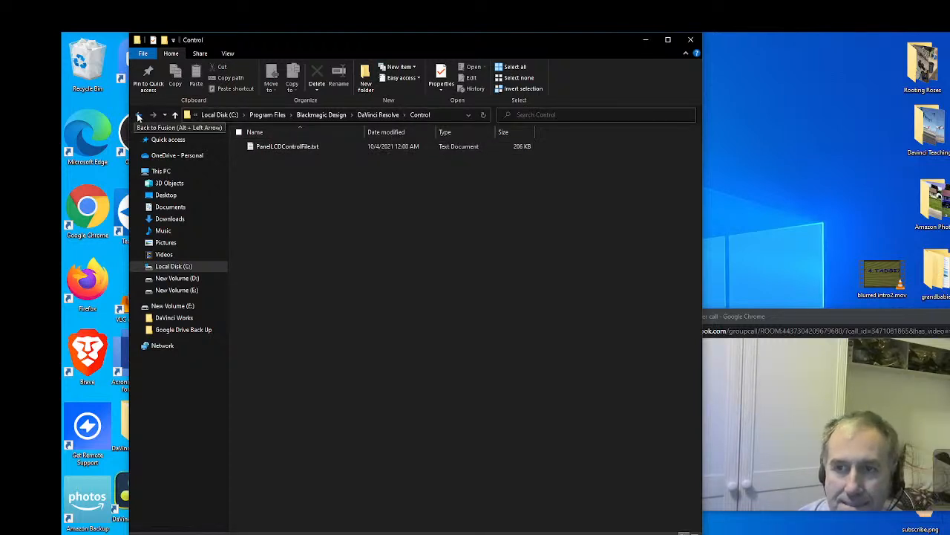
click(138, 115)
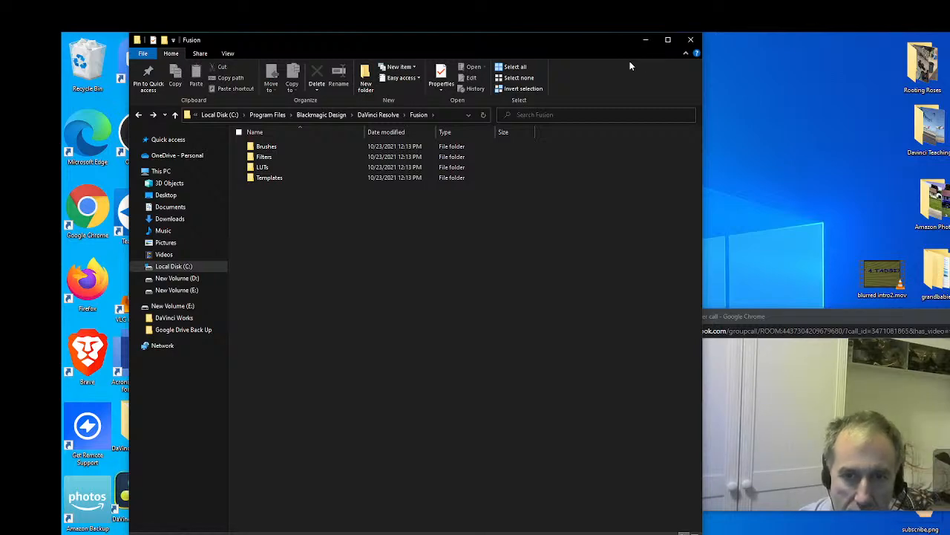
Step: Close File Explorer, return to DaVinci Resolve and check for software updates
click(693, 40)
key(alt+Tab)
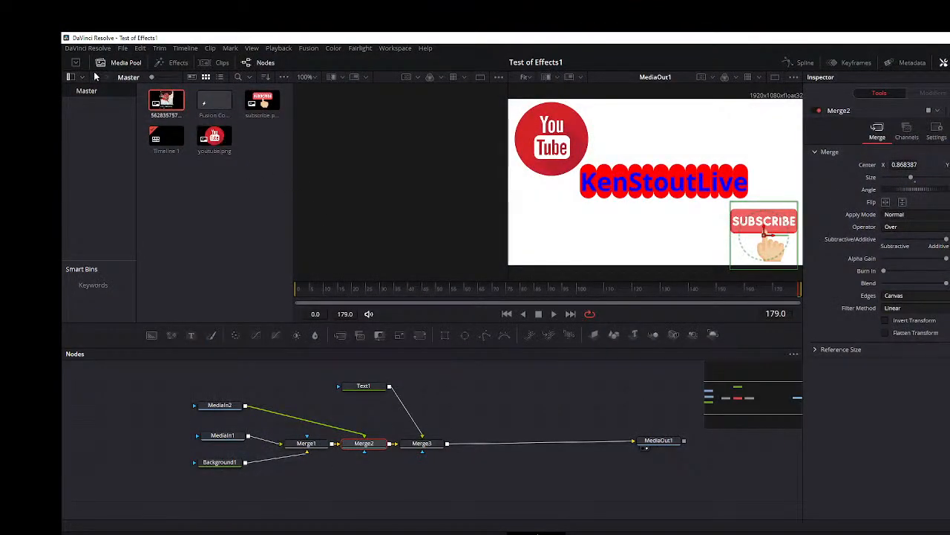
click(76, 49)
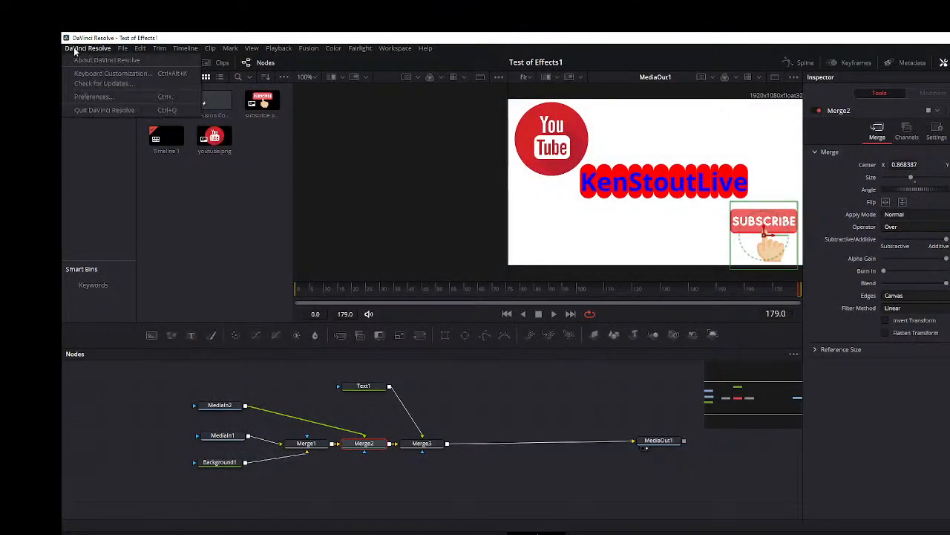
click(90, 84)
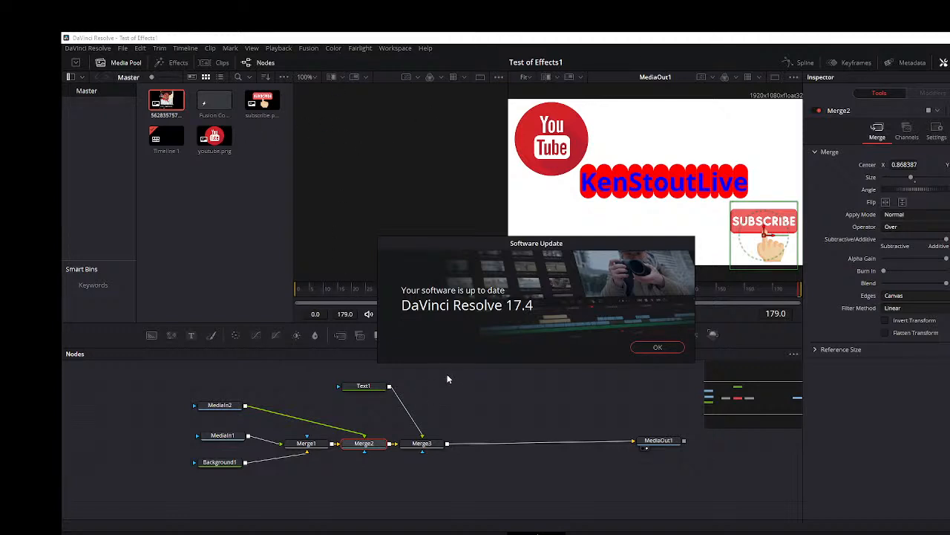
click(658, 348)
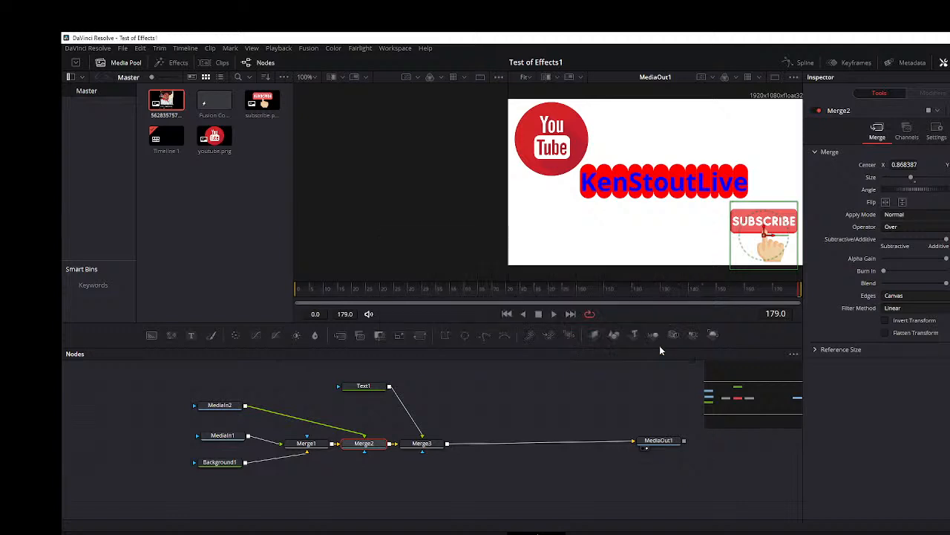
Step: Browse the Edit Titles templates in the effects library down to the Dark Box and YouTube popup titles
click(173, 63)
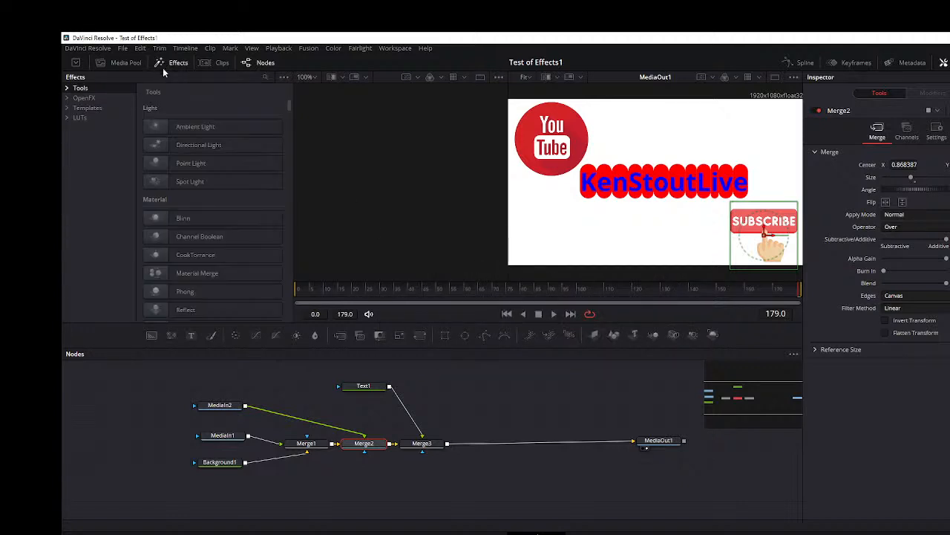
click(72, 108)
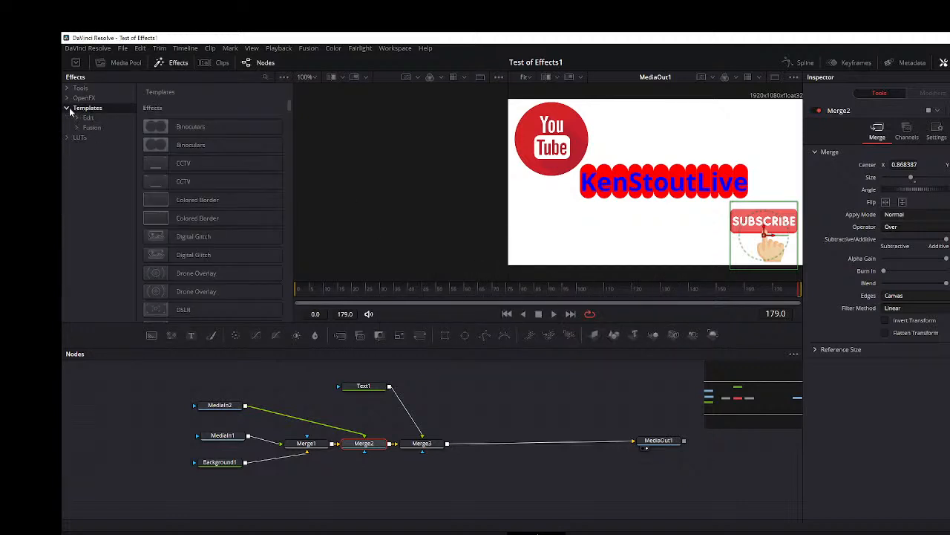
click(77, 118)
click(100, 128)
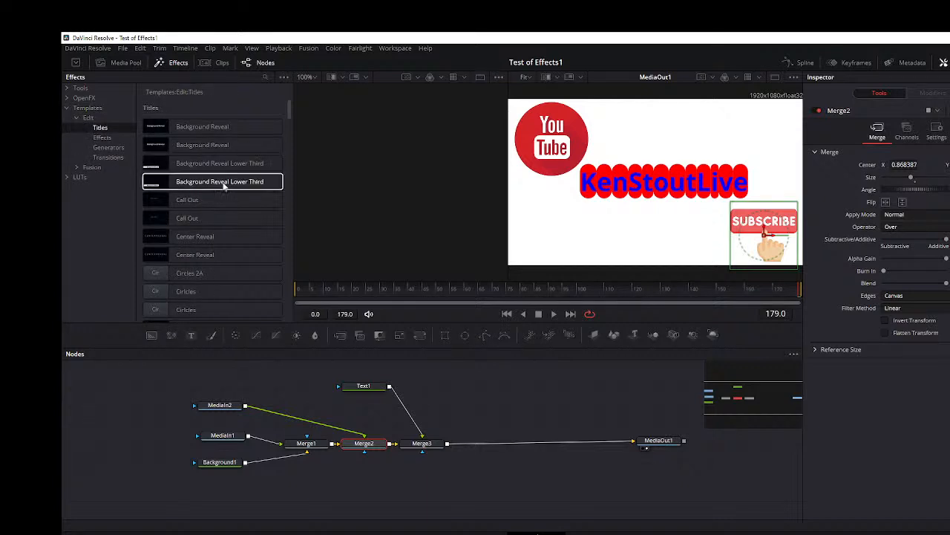
scroll(215, 167, down, 3)
scroll(215, 172, down, 2)
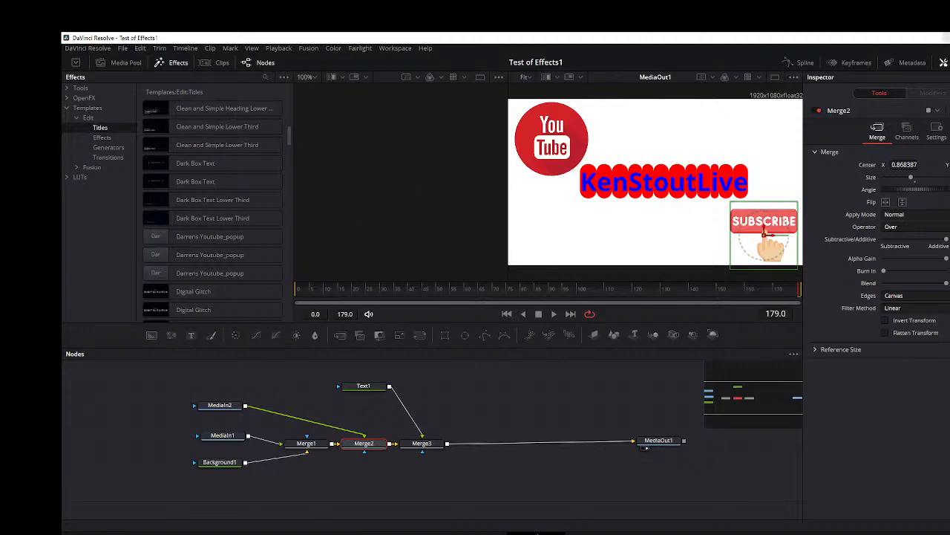
Step: Switch to the Messenger call window on the desktop, make it taller and move it toward the middle of the screen
key(super+d)
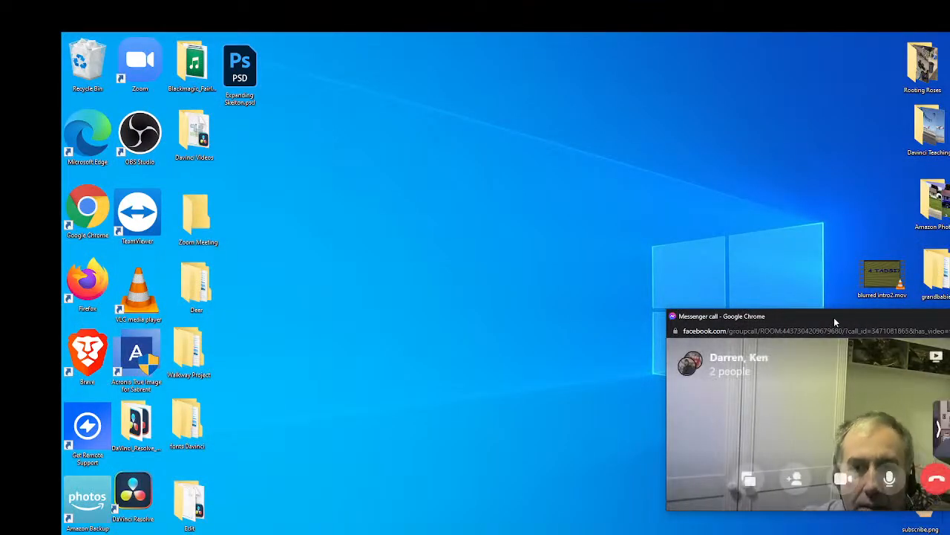
drag(829, 312, 782, 231)
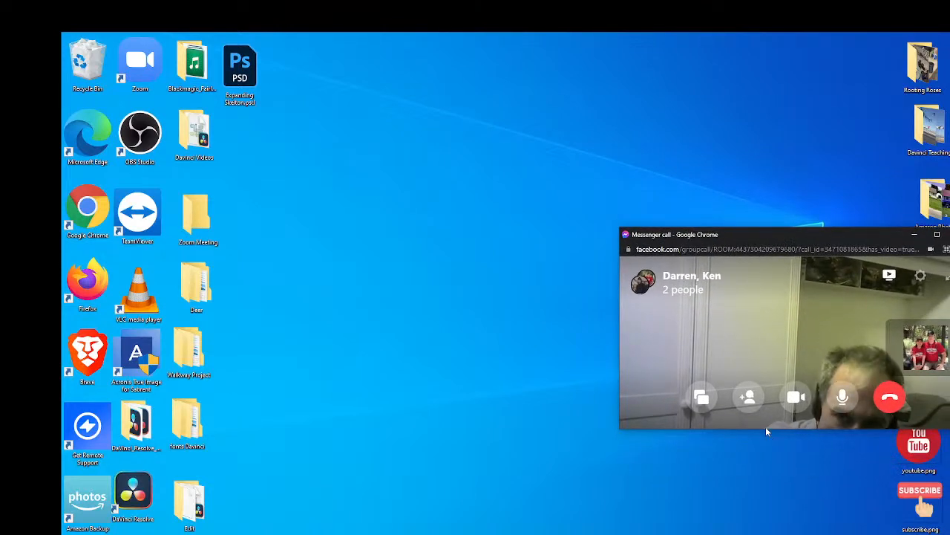
drag(767, 429, 762, 528)
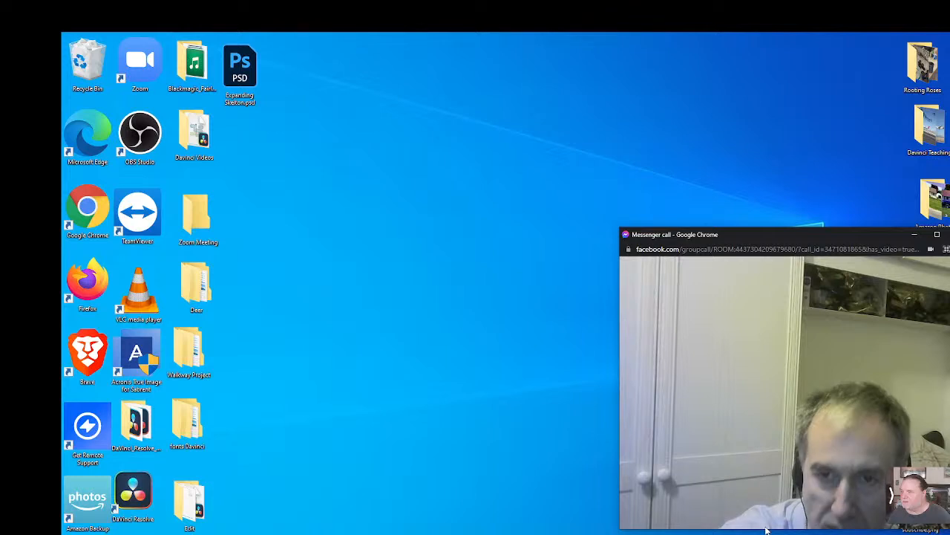
mouse_move(771, 367)
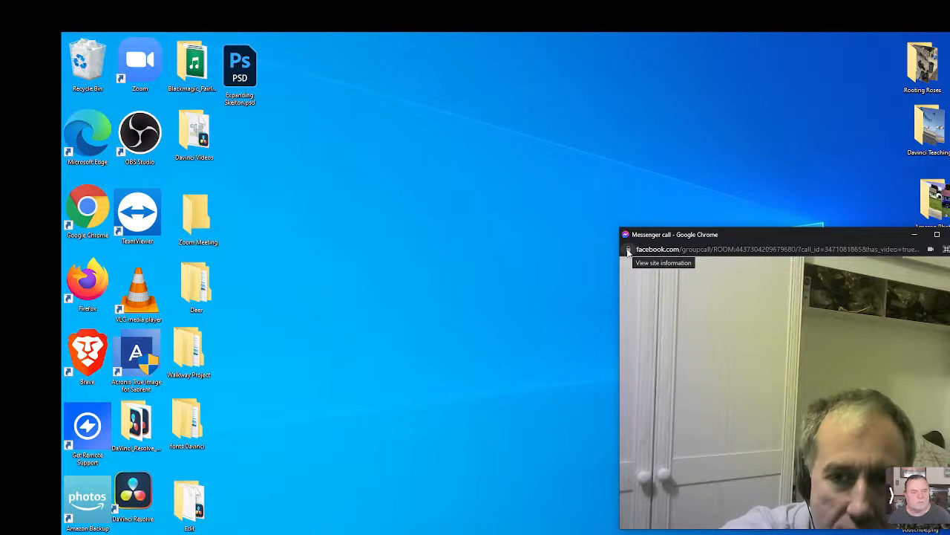
drag(754, 236, 646, 206)
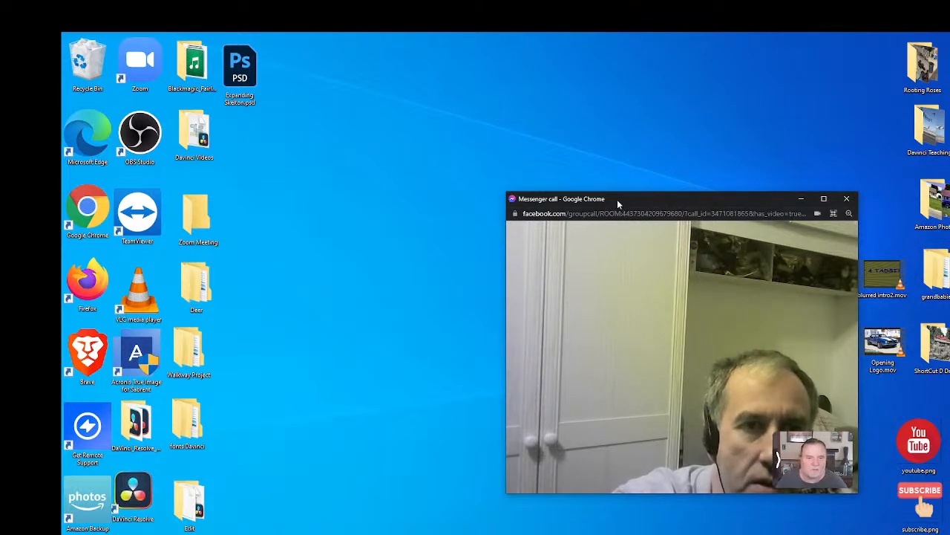
drag(617, 203, 463, 168)
mouse_move(462, 192)
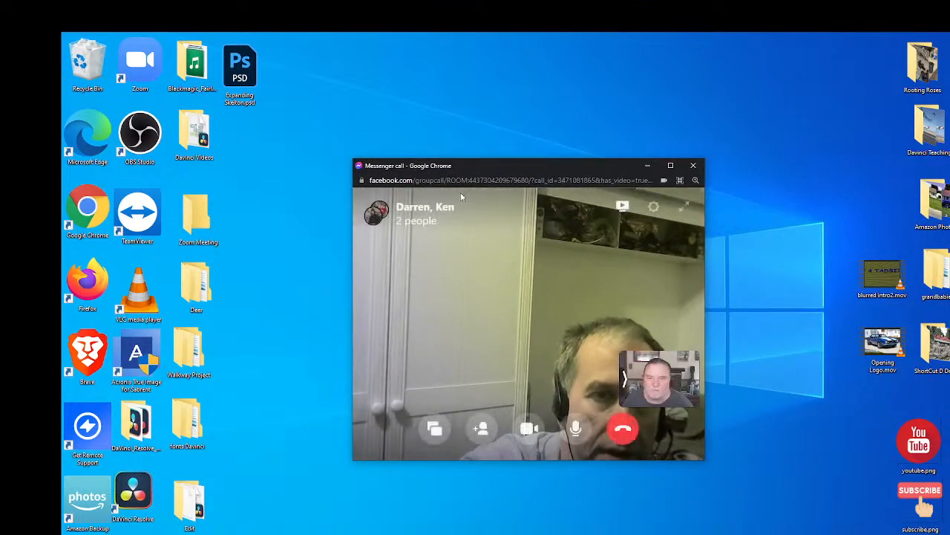
Step: Minimize the Messenger call window, go back to DaVinci Resolve and repeat the check for updates
click(649, 165)
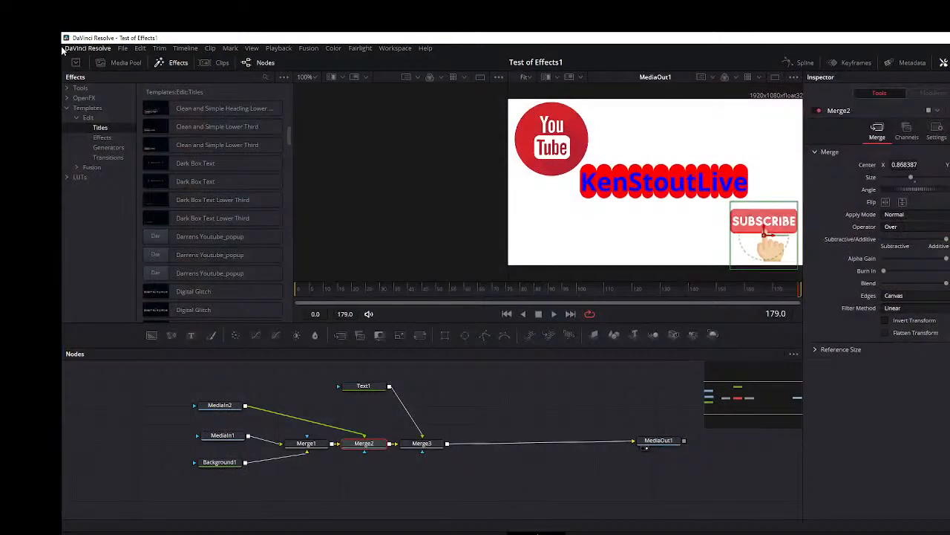
click(81, 48)
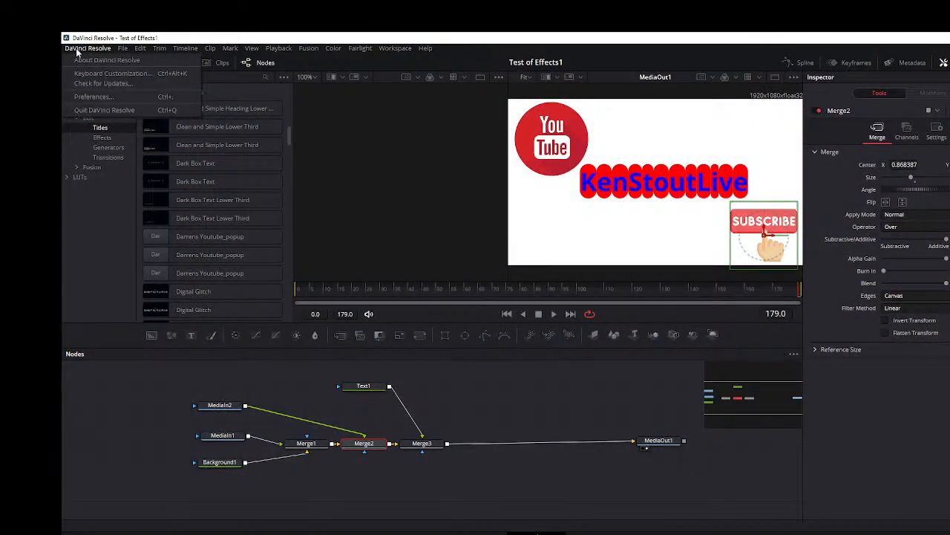
click(85, 84)
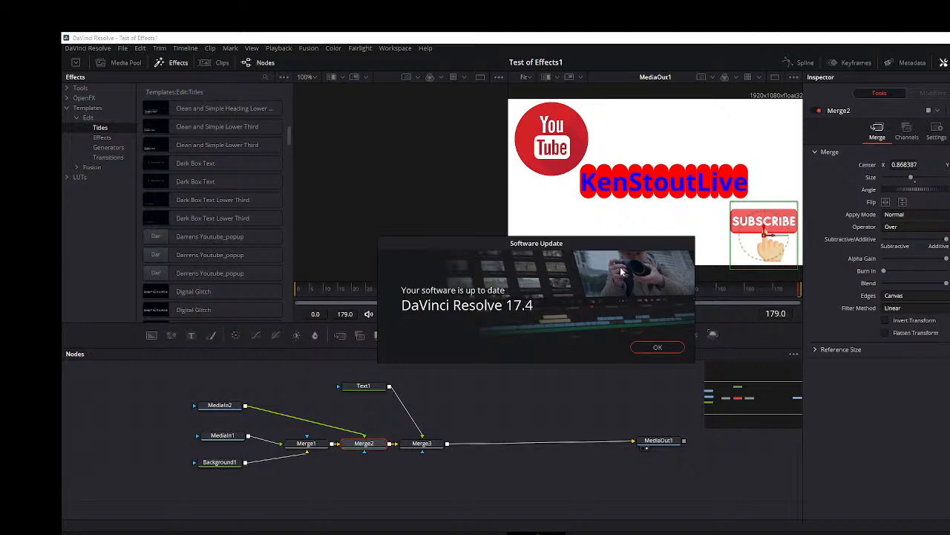
click(657, 348)
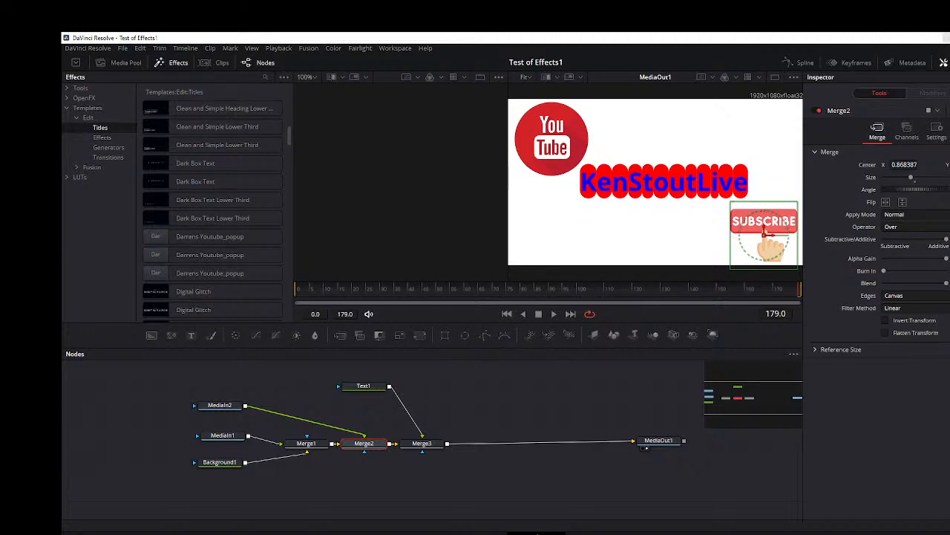
Step: Minimize DaVinci Resolve and bring the Messenger call window back onto the desktop
click(948, 37)
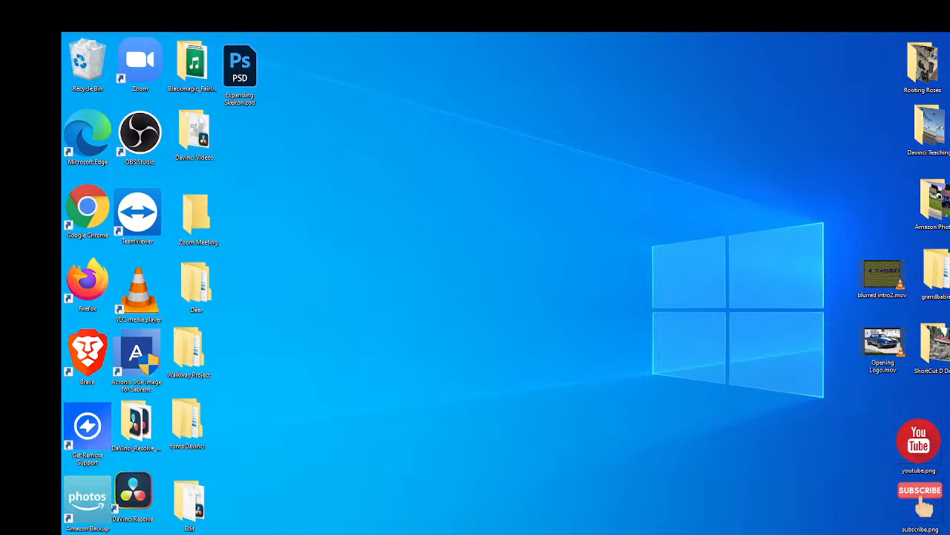
click(234, 494)
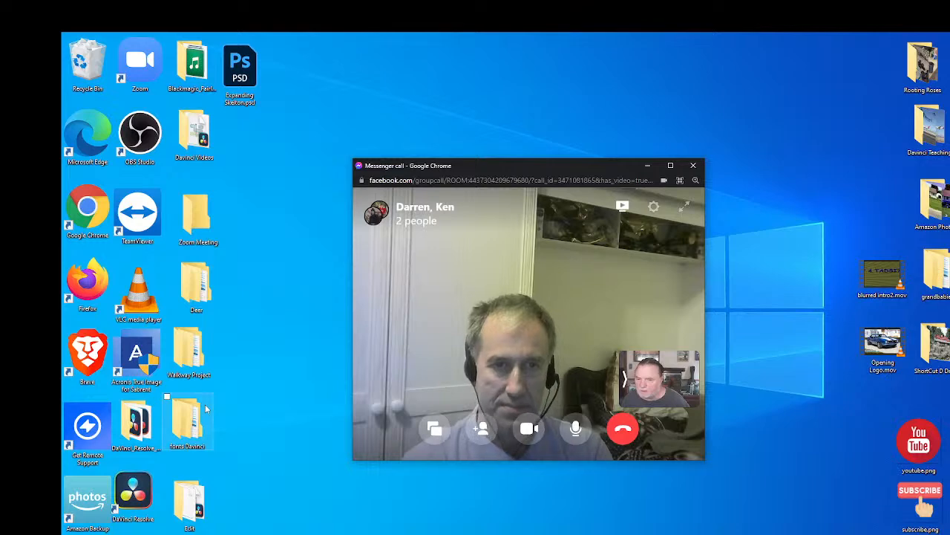
Step: Look through the desktop's DaVinci_Resolve_17.2.2_Windows folder and the Davinci Videos folder down to its .gallery subfolder, and return to the Desktop listing
double_click(138, 421)
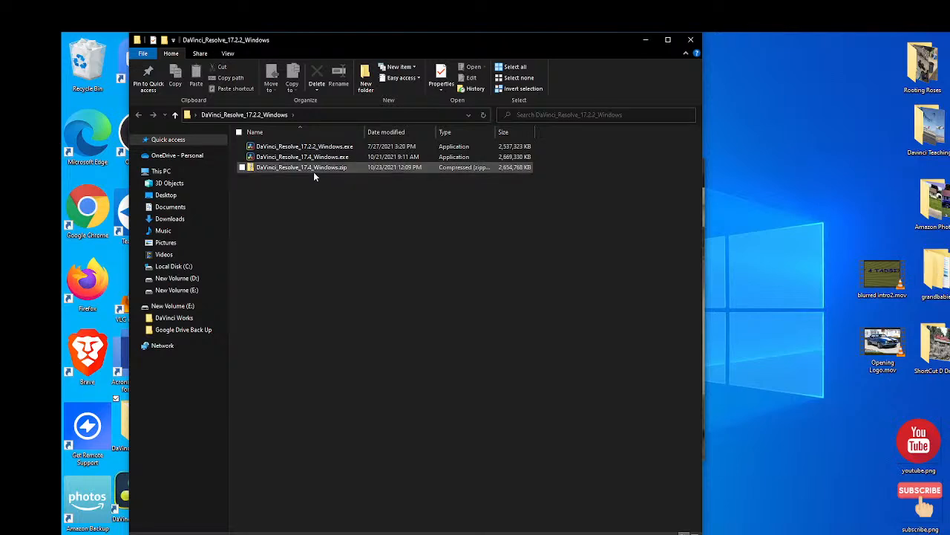
click(692, 41)
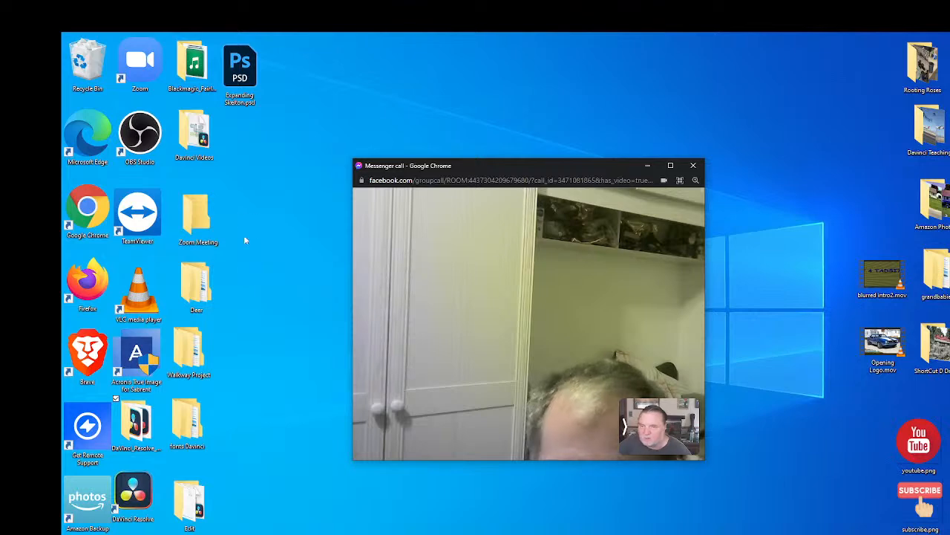
click(195, 132)
double_click(195, 132)
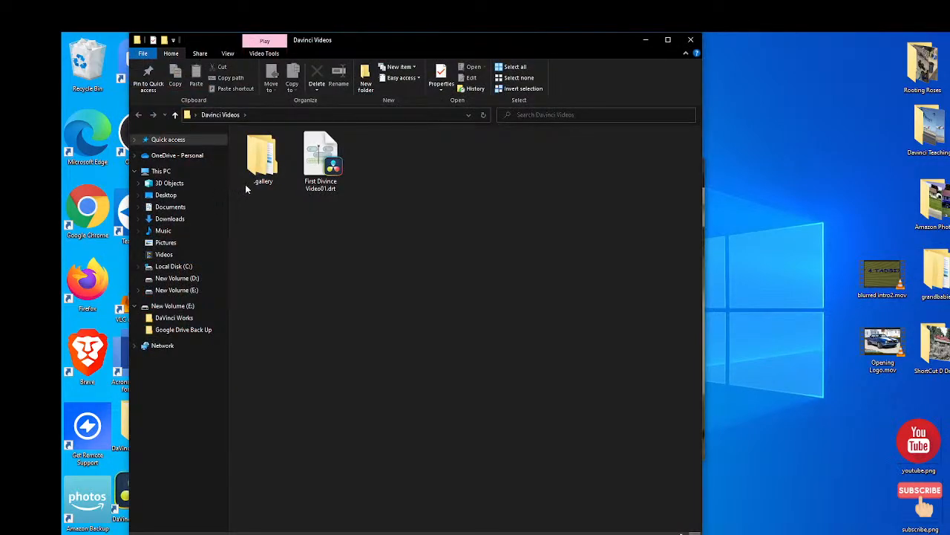
click(254, 161)
double_click(254, 161)
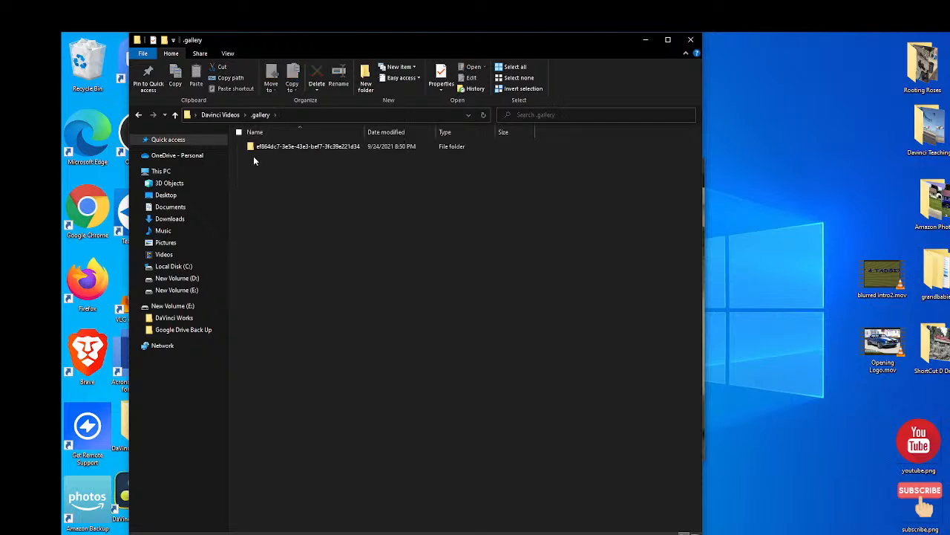
double_click(254, 148)
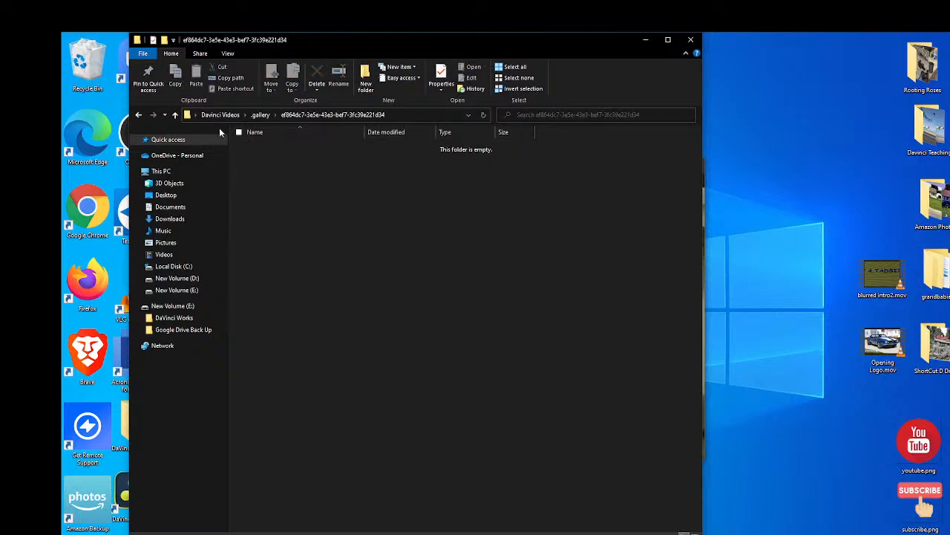
click(174, 114)
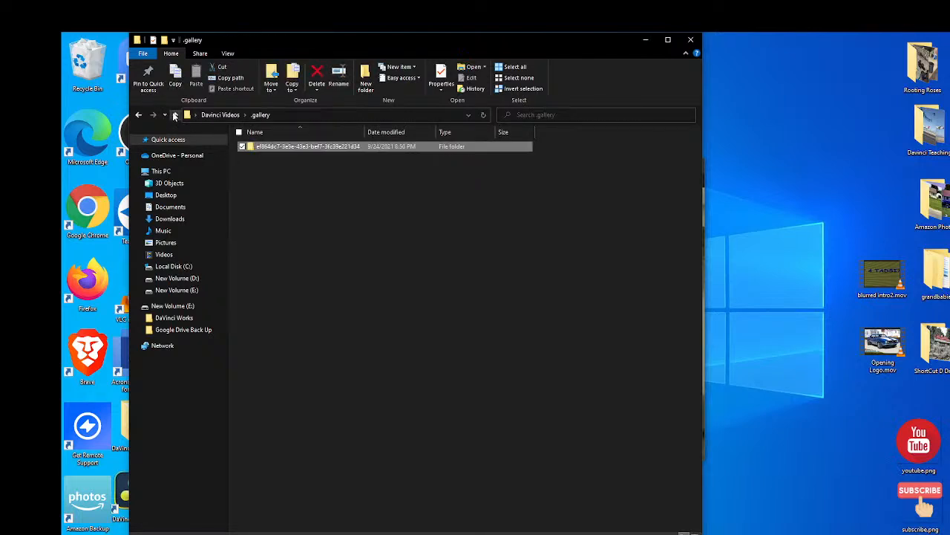
click(174, 114)
click(175, 115)
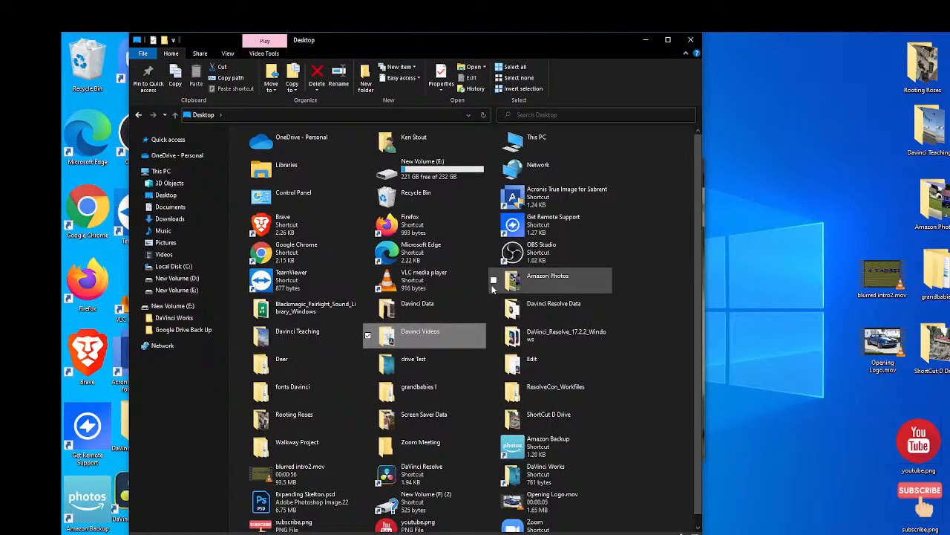
Step: Check the Blackmagic RAW and DaVinci Control Panels folders under Program Files (x86) > Blackmagic Design on Local Disk (C:), and return to the drive root
click(175, 268)
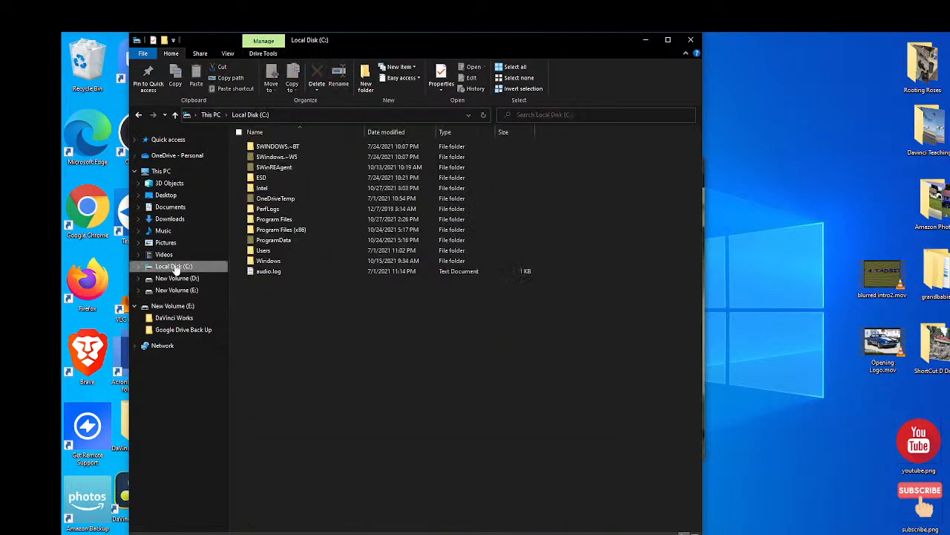
double_click(277, 231)
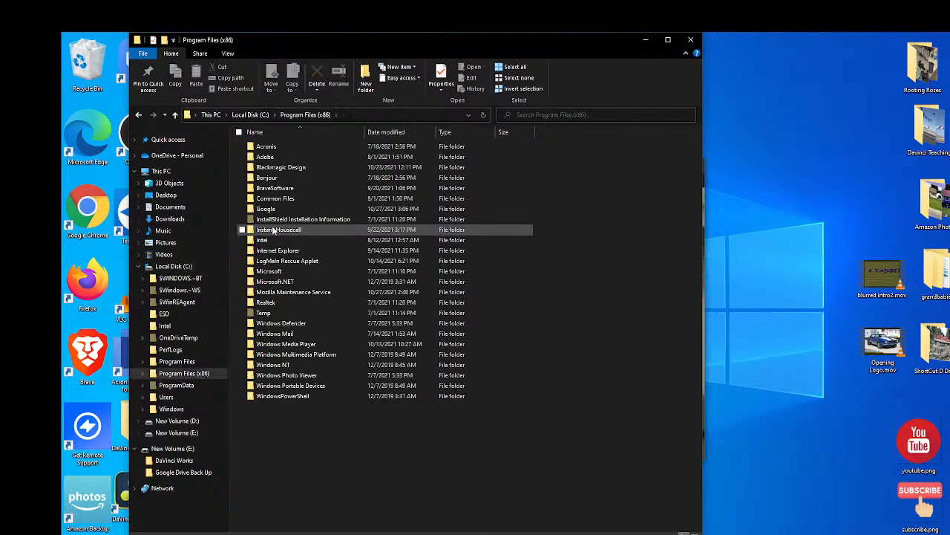
double_click(275, 167)
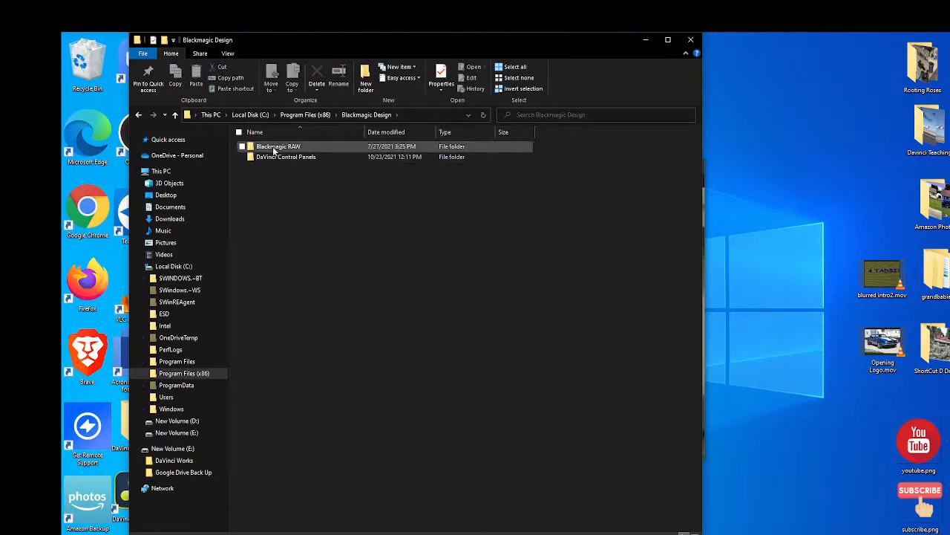
double_click(273, 147)
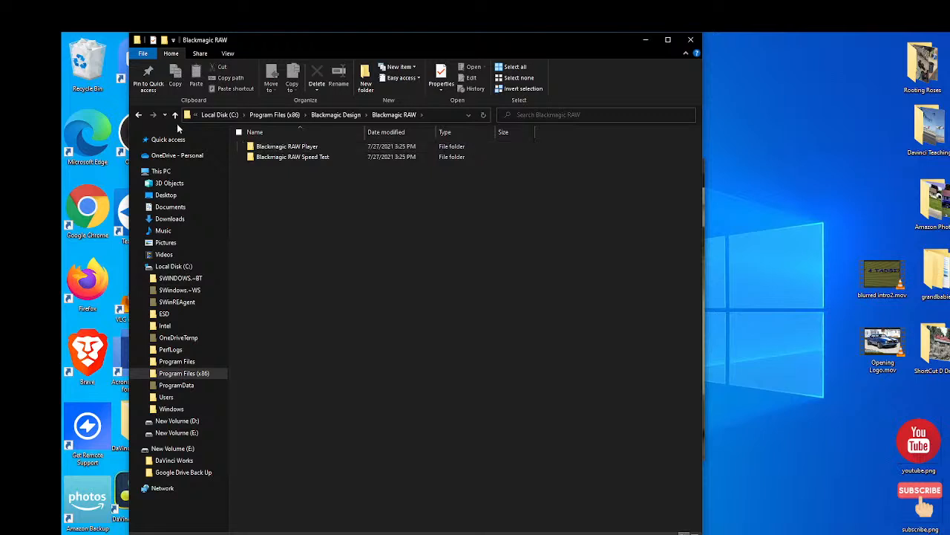
click(139, 115)
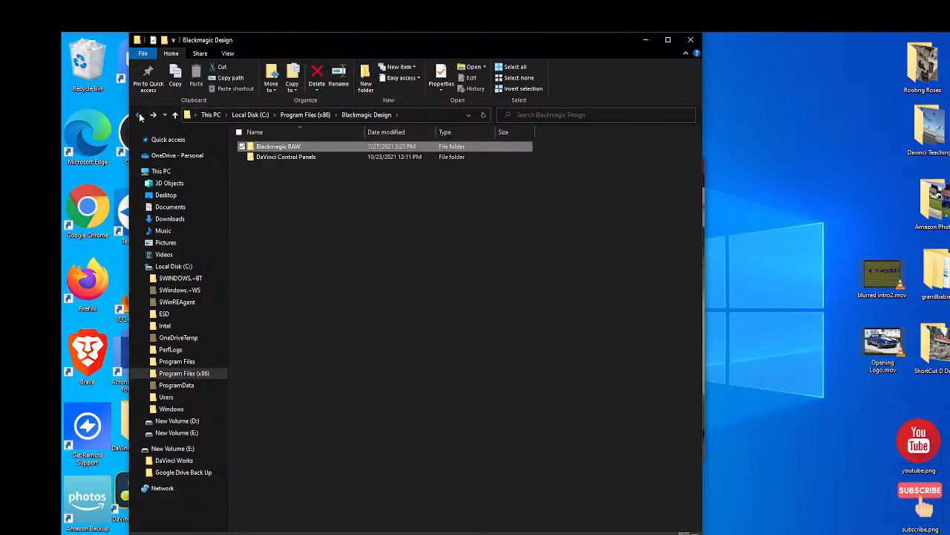
double_click(271, 156)
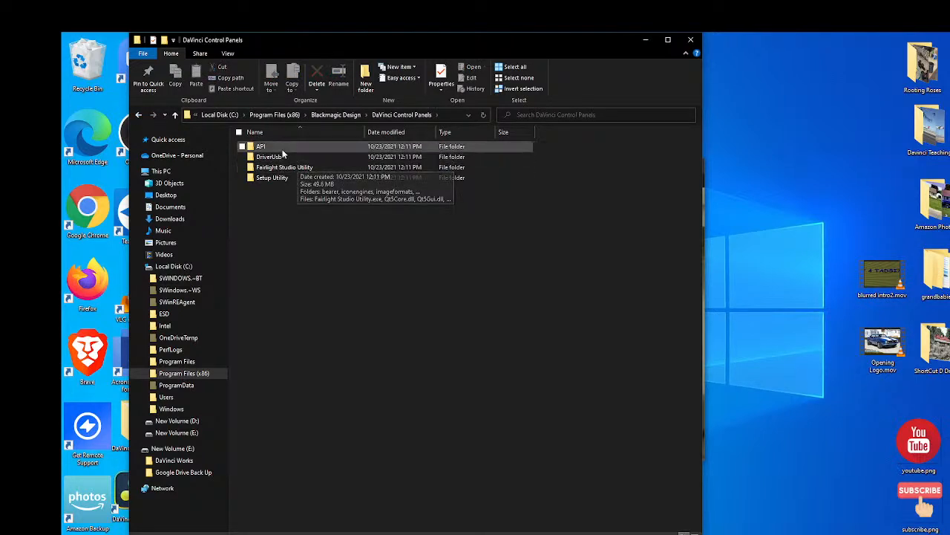
click(139, 116)
click(138, 117)
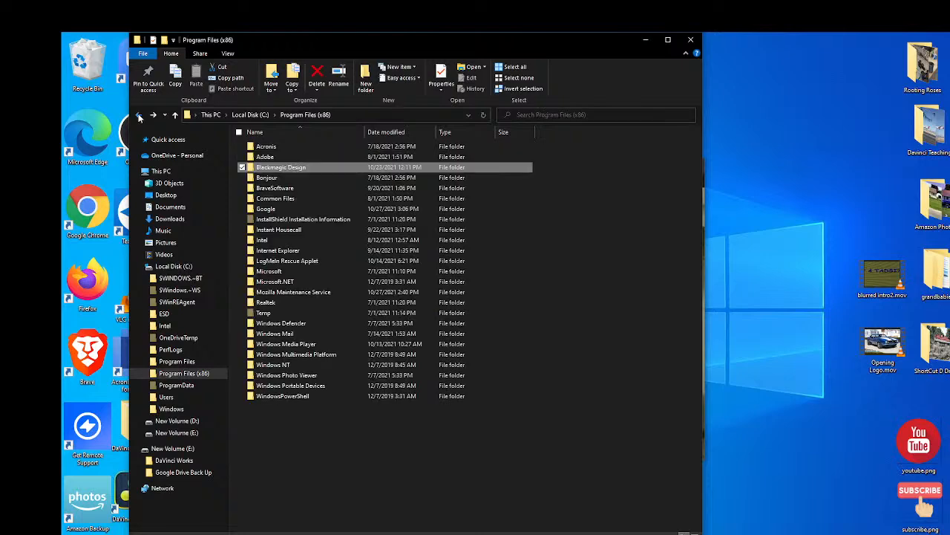
click(136, 117)
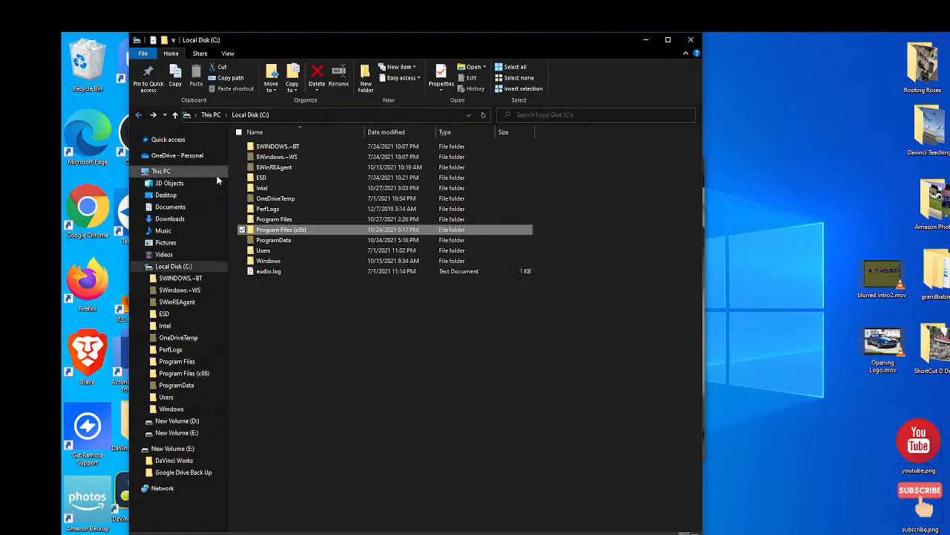
Step: Look into the Macros and Templates folders under ProgramData > Blackmagic Design > DaVinci Resolve > Fusion, and close File Explorer
double_click(272, 241)
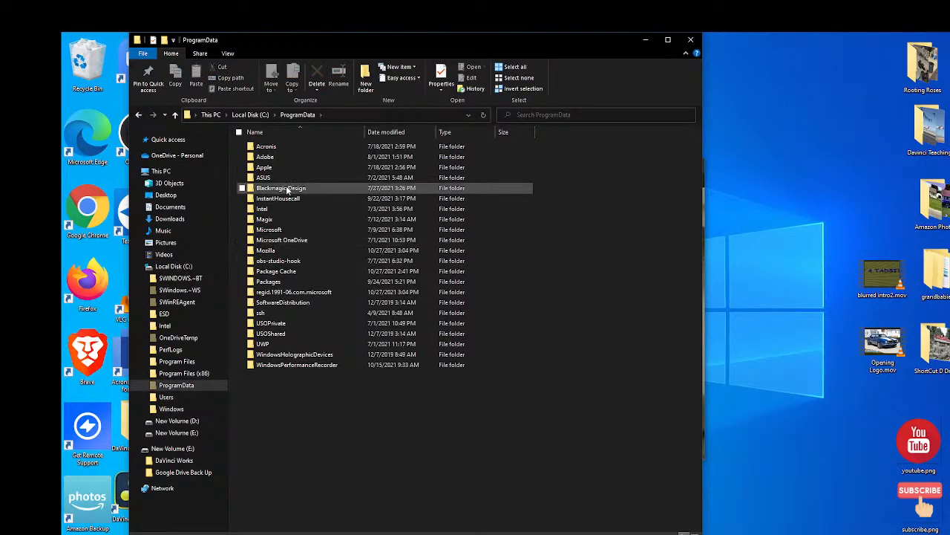
double_click(286, 189)
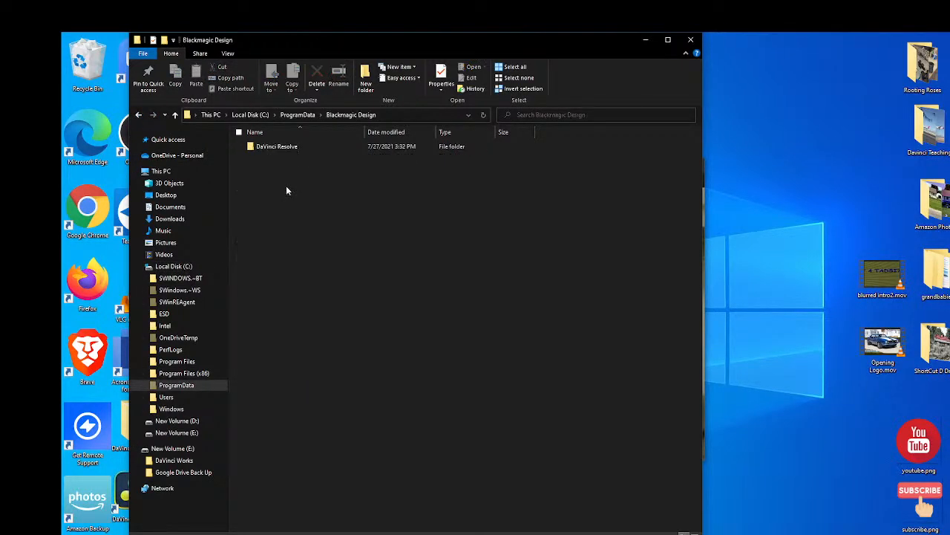
double_click(286, 146)
double_click(286, 146)
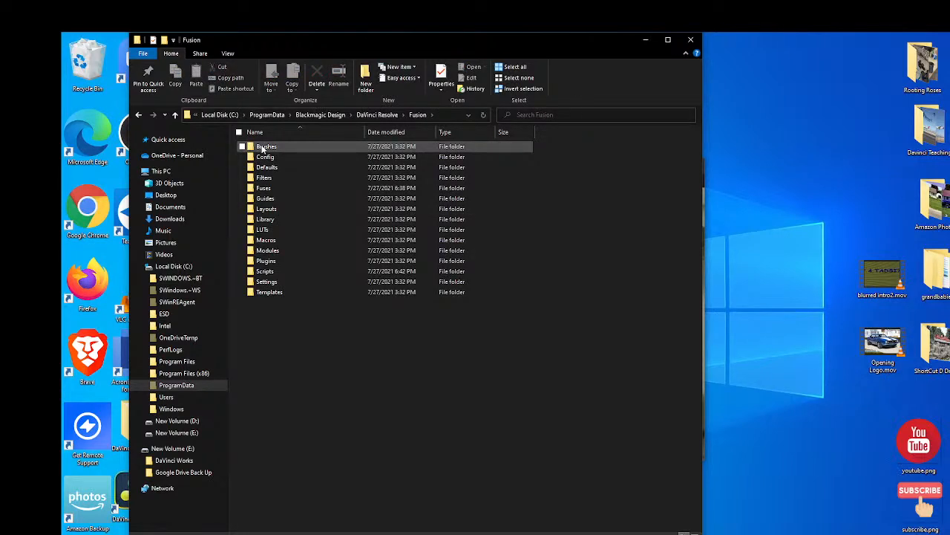
double_click(265, 241)
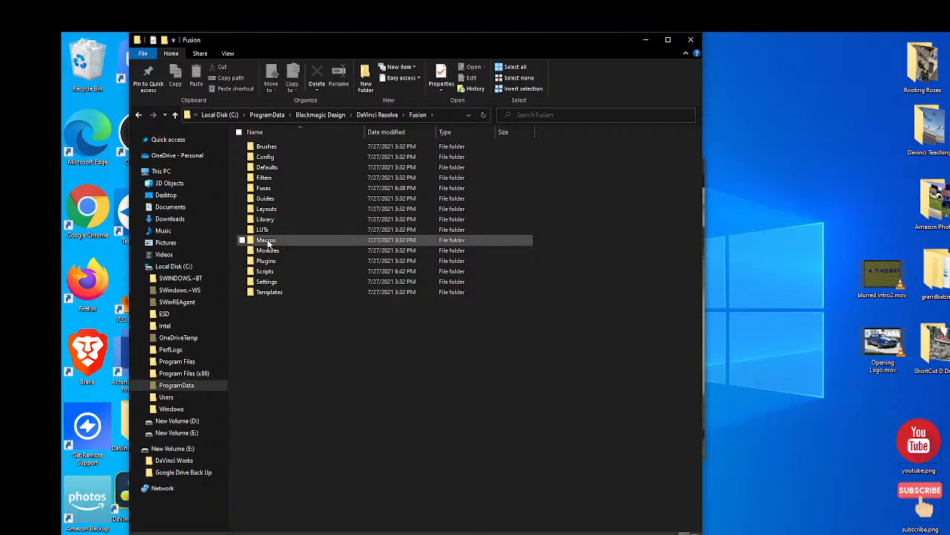
click(139, 115)
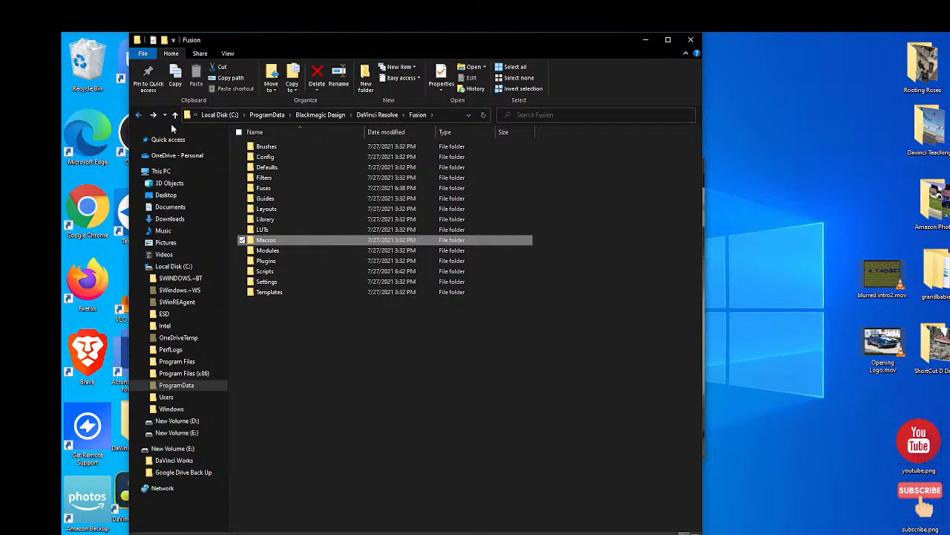
double_click(265, 291)
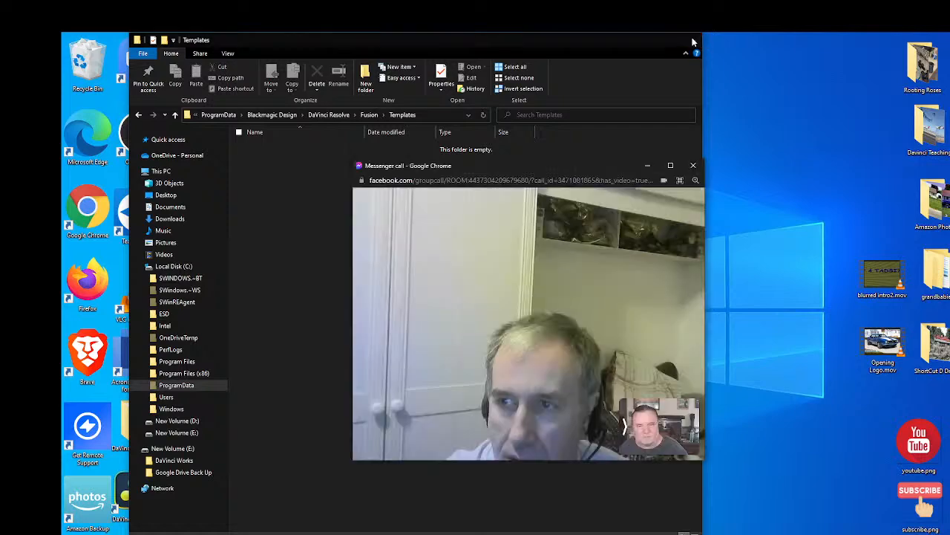
click(692, 39)
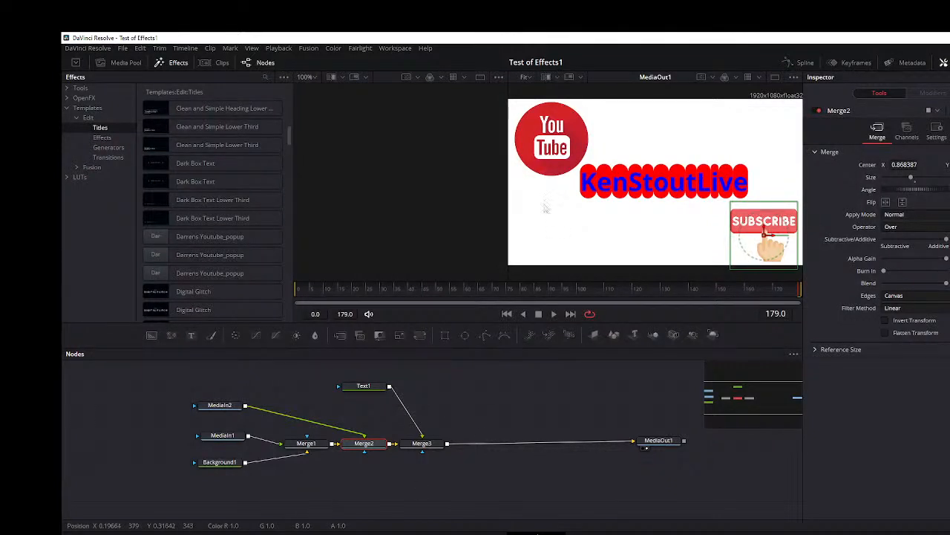
Step: Switch to DaVinci Resolve and create a new project from the Project Manager, keeping the suggested name
click(122, 48)
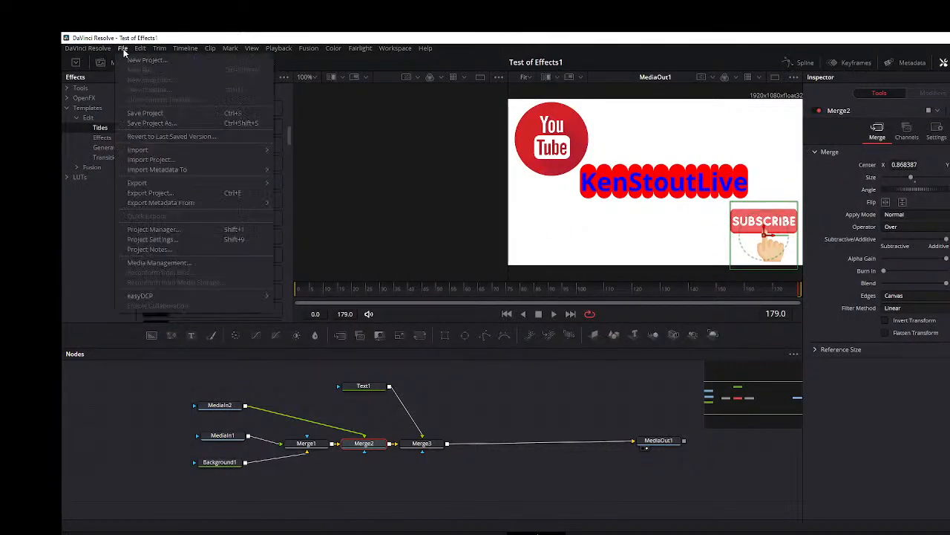
click(154, 229)
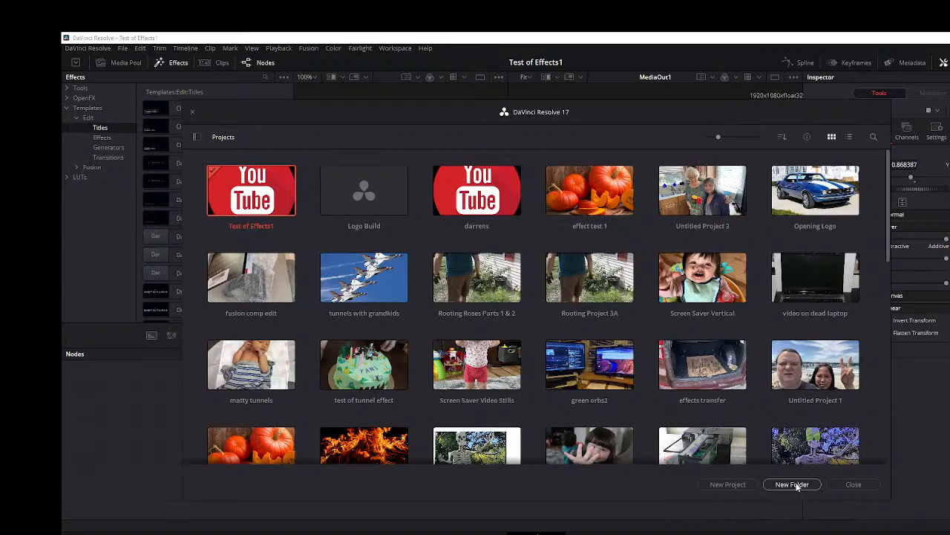
click(727, 484)
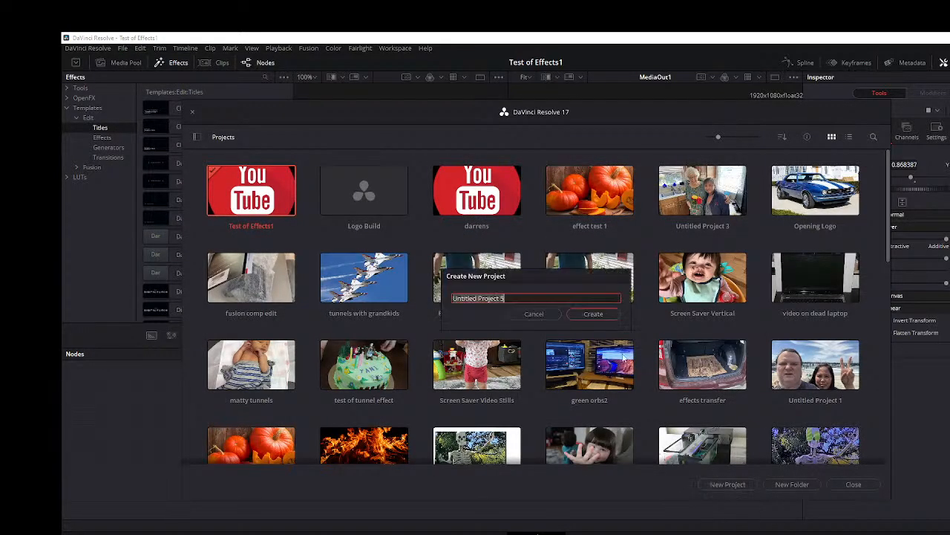
click(587, 320)
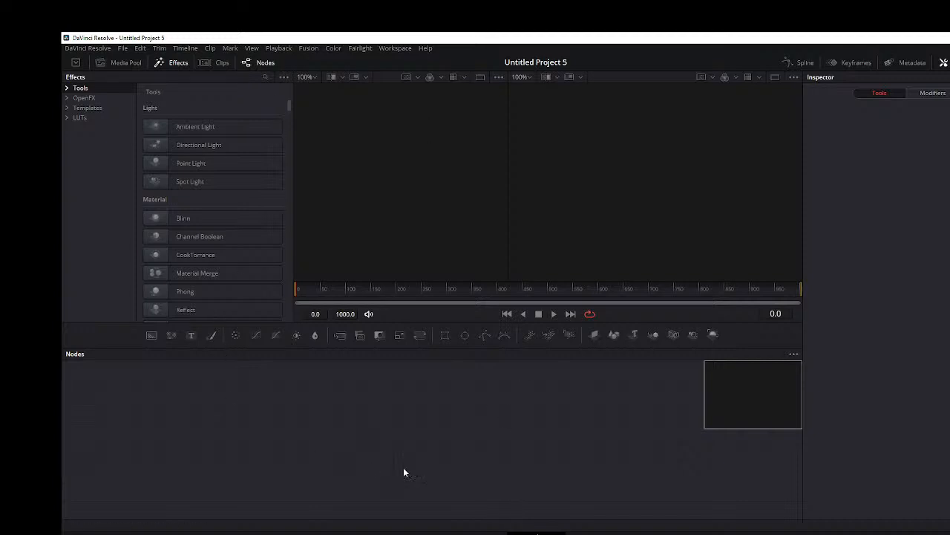
Step: Switch to the Edit page and create a new Fusion composition clip in the media pool with the default settings
key(shift+4)
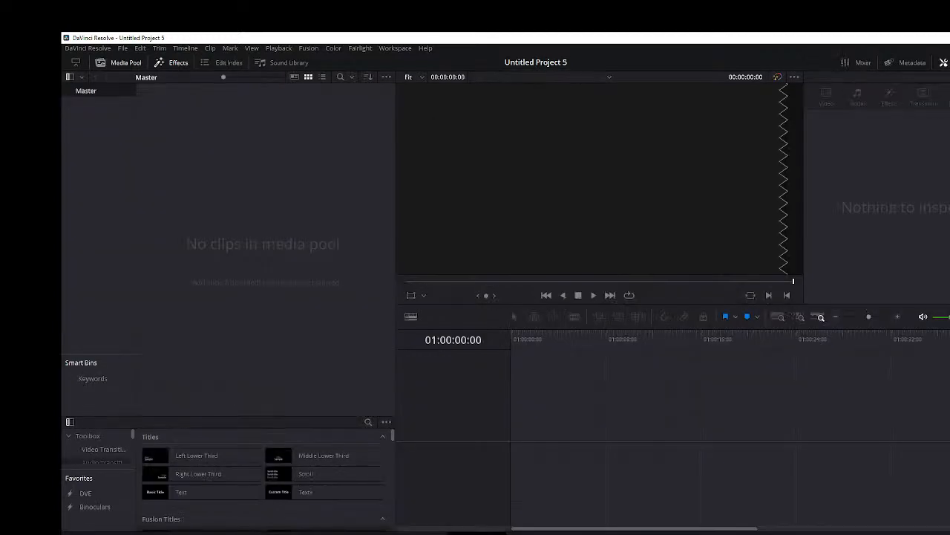
right_click(221, 159)
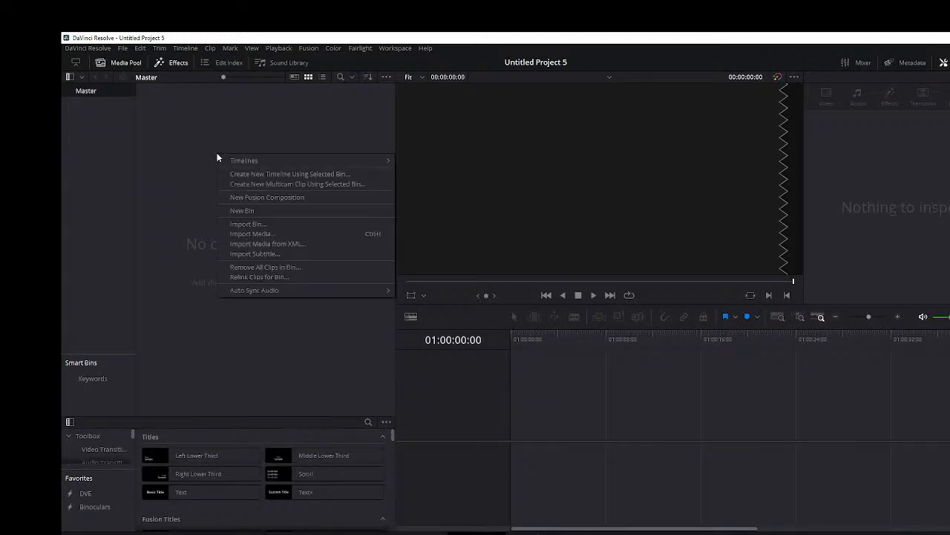
click(243, 196)
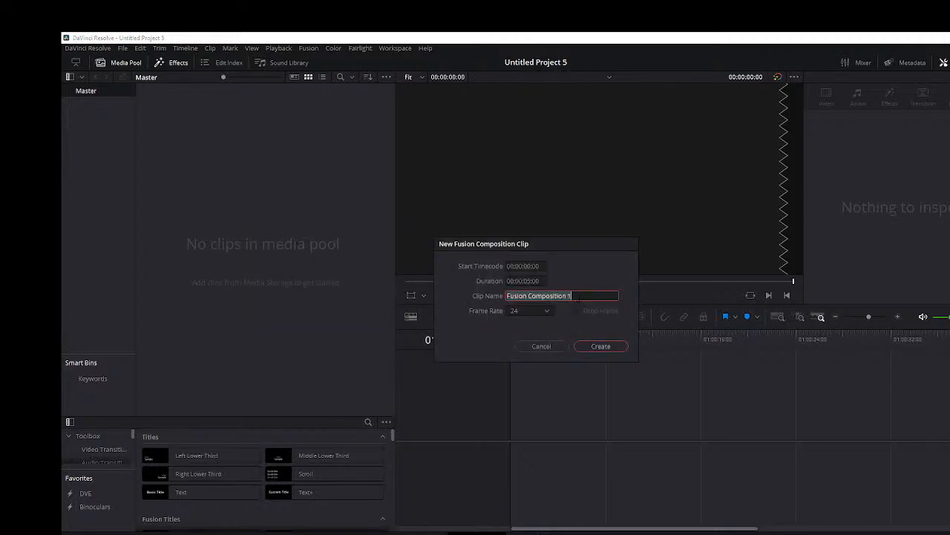
click(593, 346)
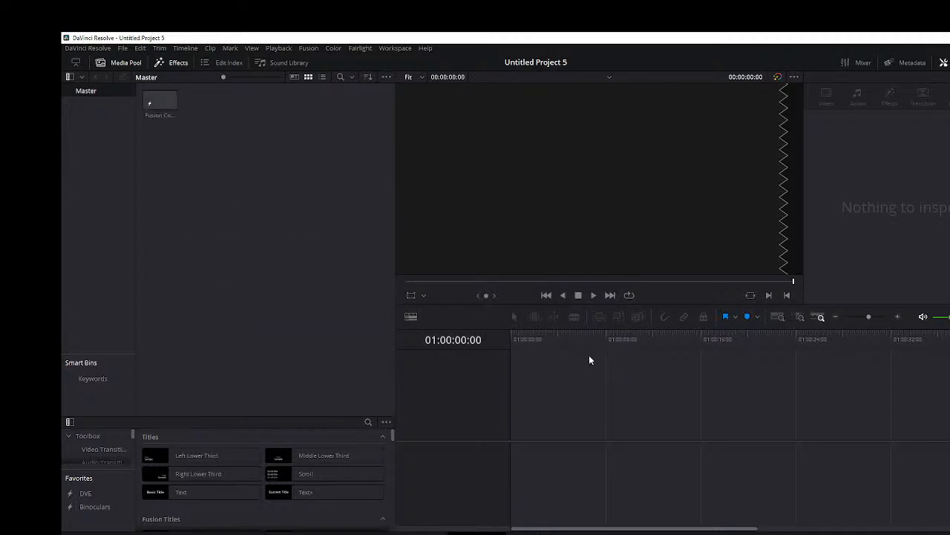
Step: Place the Fusion composition clip at the start of the Video 1 track and open it on the Fusion page
drag(159, 102, 528, 427)
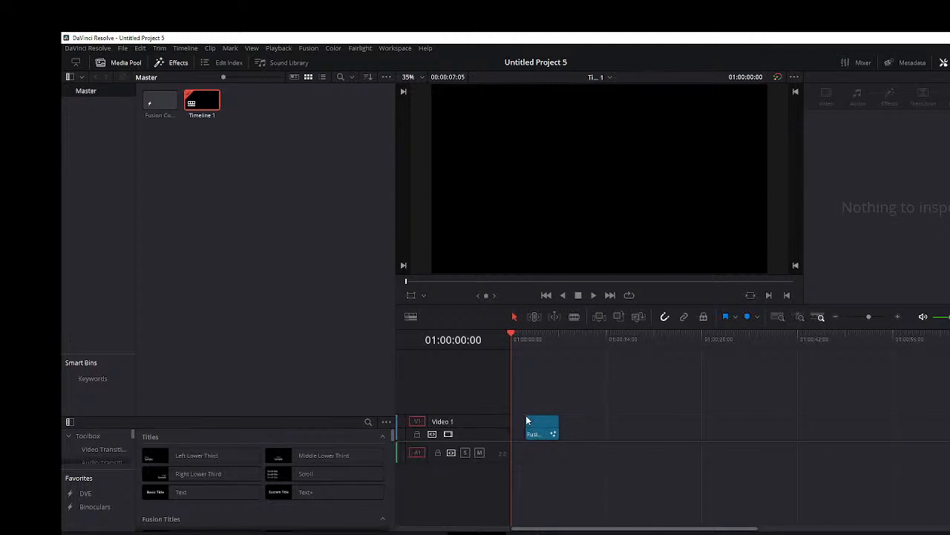
click(543, 436)
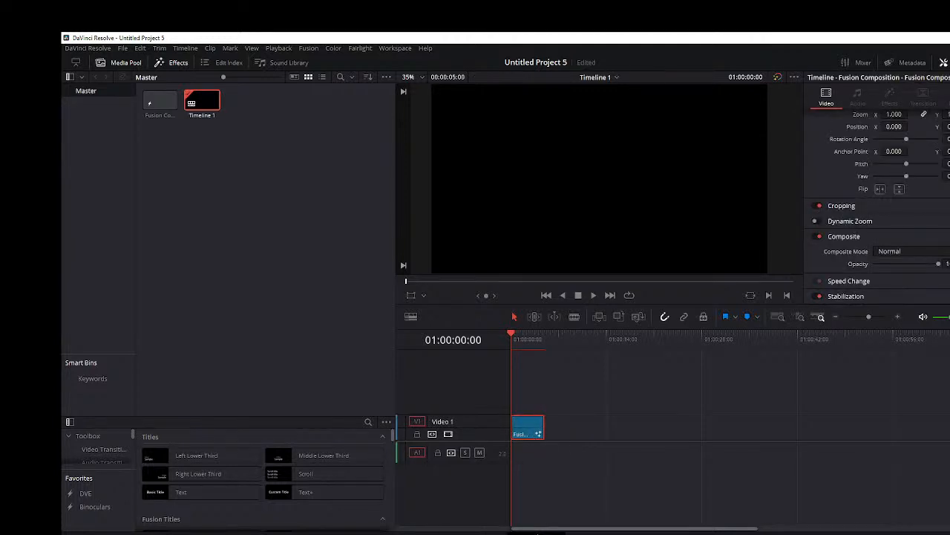
click(537, 533)
Step: Move the MediaOut1 node toward the right of the node graph and turn off Show Navigator in the node options
drag(302, 407, 620, 430)
right_click(457, 387)
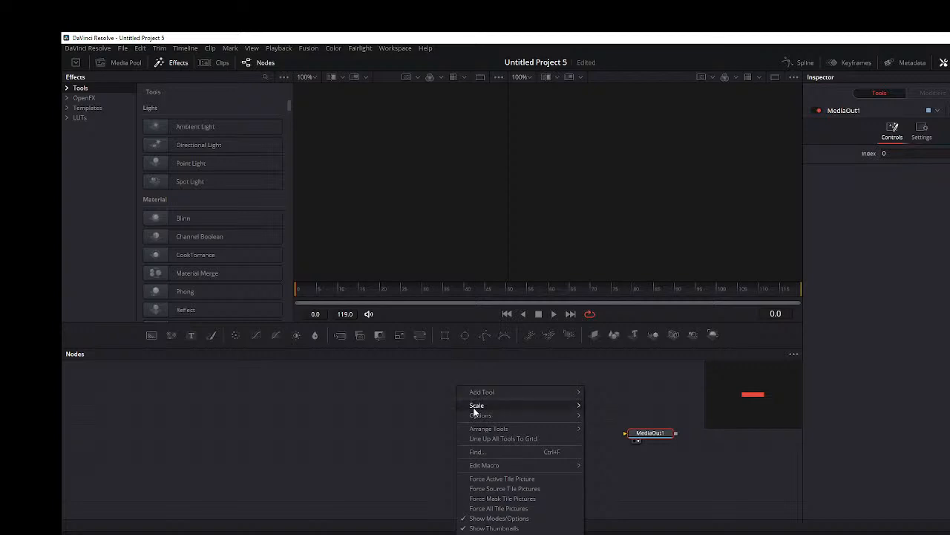
mouse_move(479, 420)
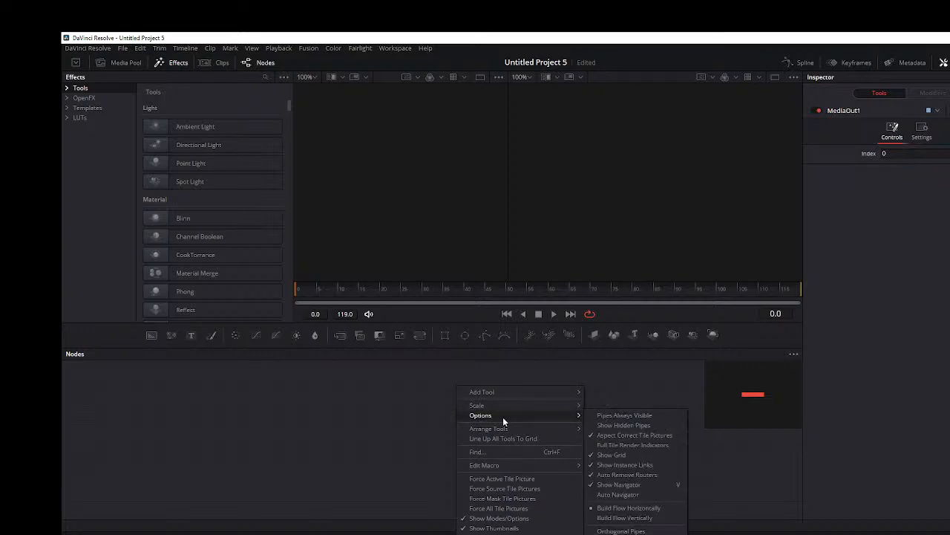
click(600, 484)
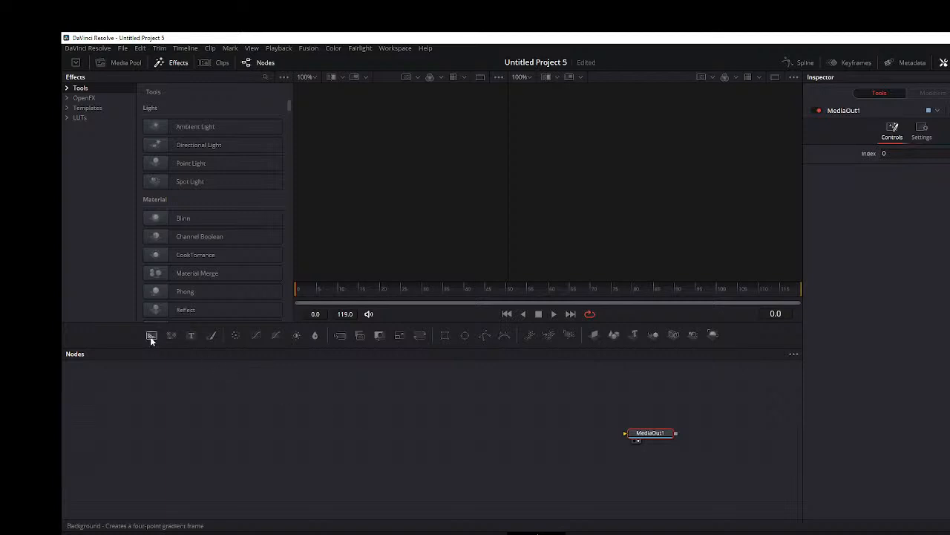
Step: Add a Background node to the node graph and show it in the first viewer
drag(150, 334, 260, 420)
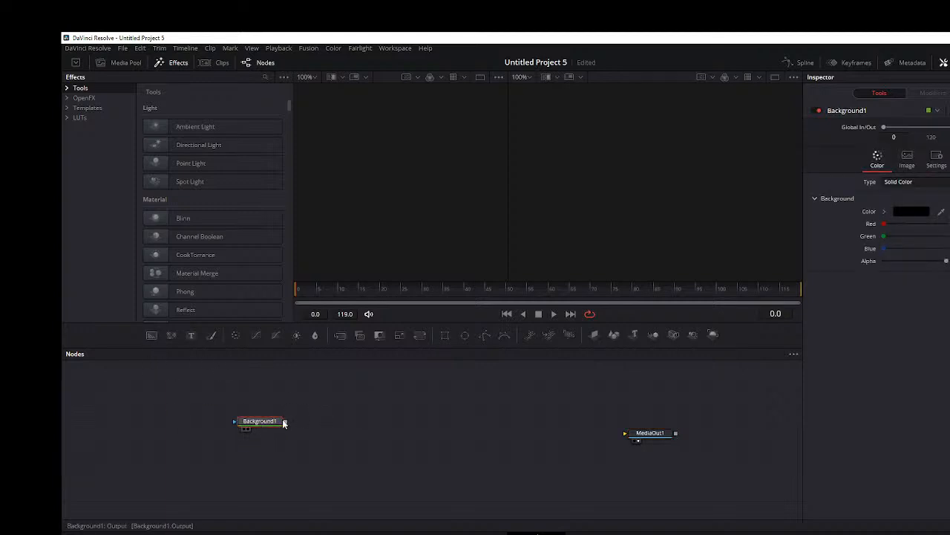
key(1)
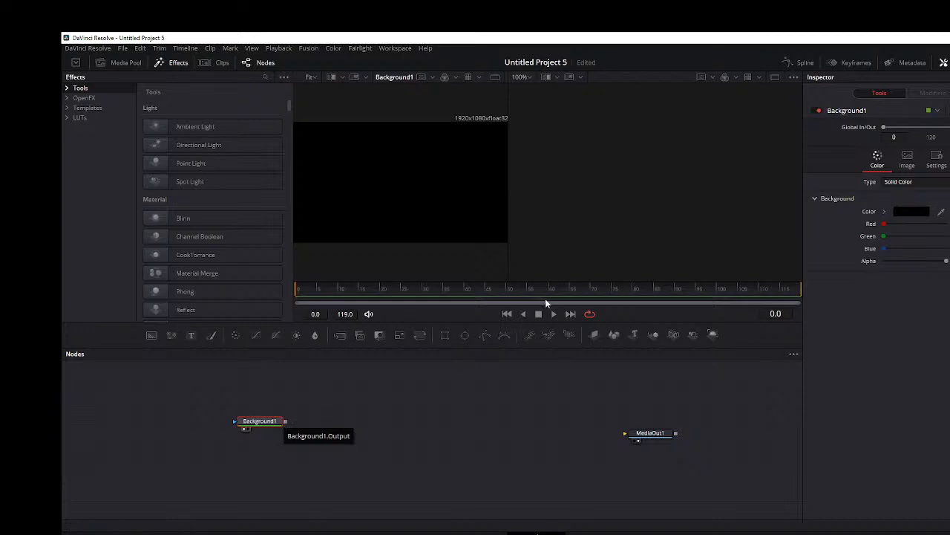
Step: Set the Background node's colour to light blue, #4ba7c3
click(921, 215)
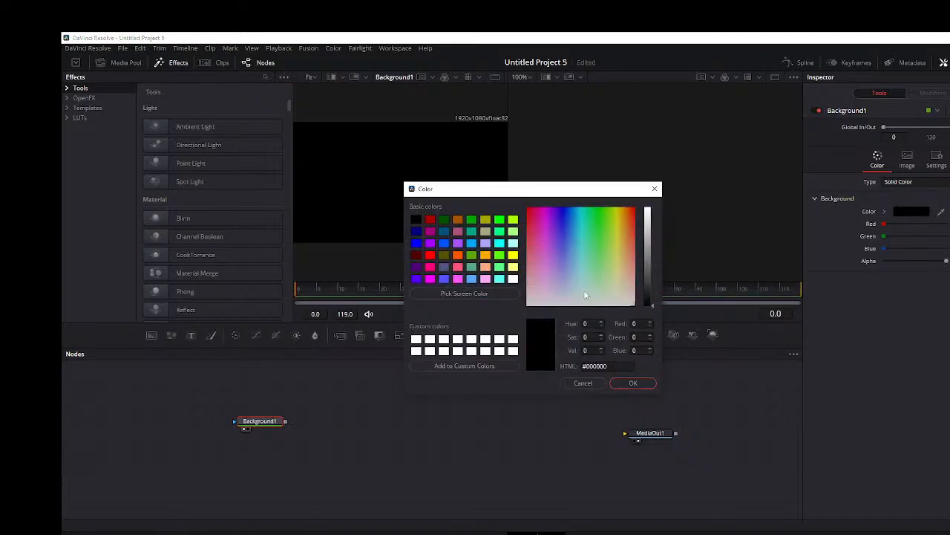
click(571, 230)
click(631, 383)
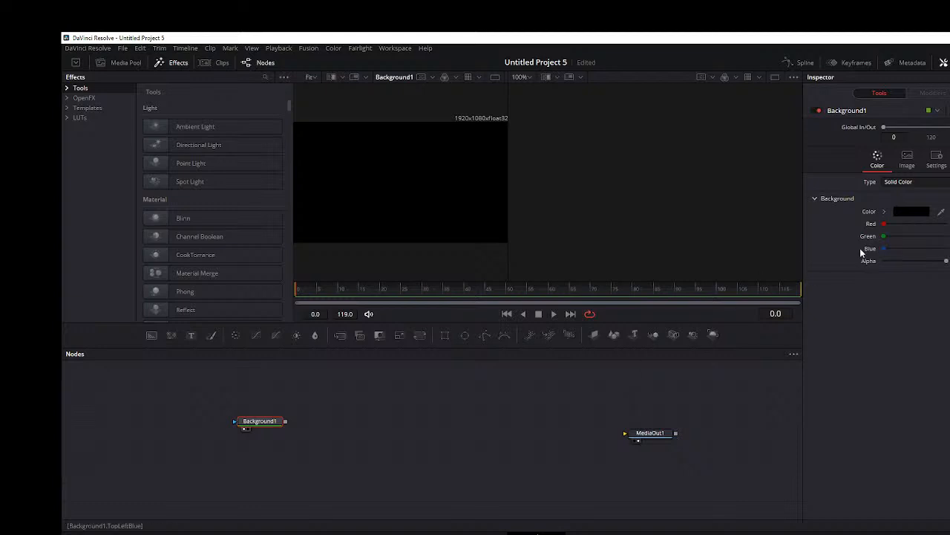
click(901, 212)
click(562, 236)
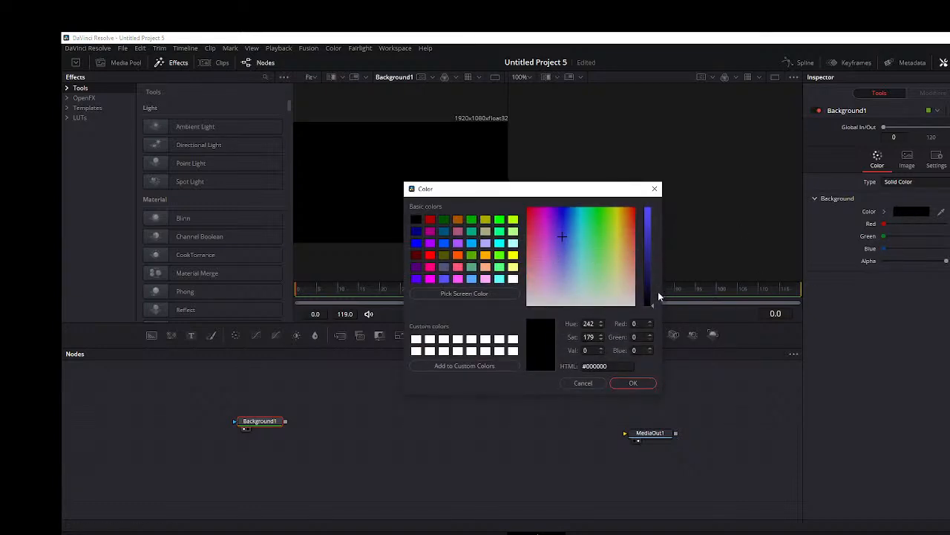
drag(652, 305, 648, 230)
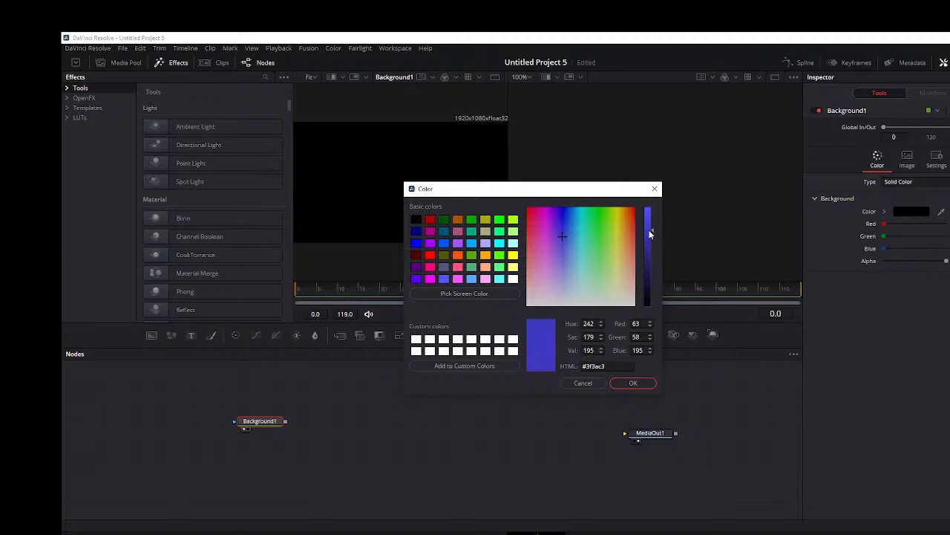
drag(560, 236, 576, 244)
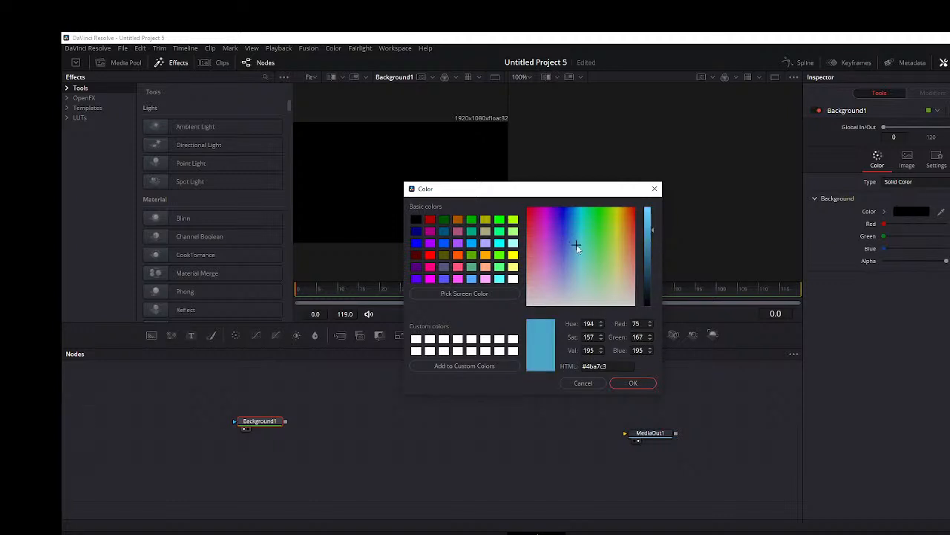
click(631, 382)
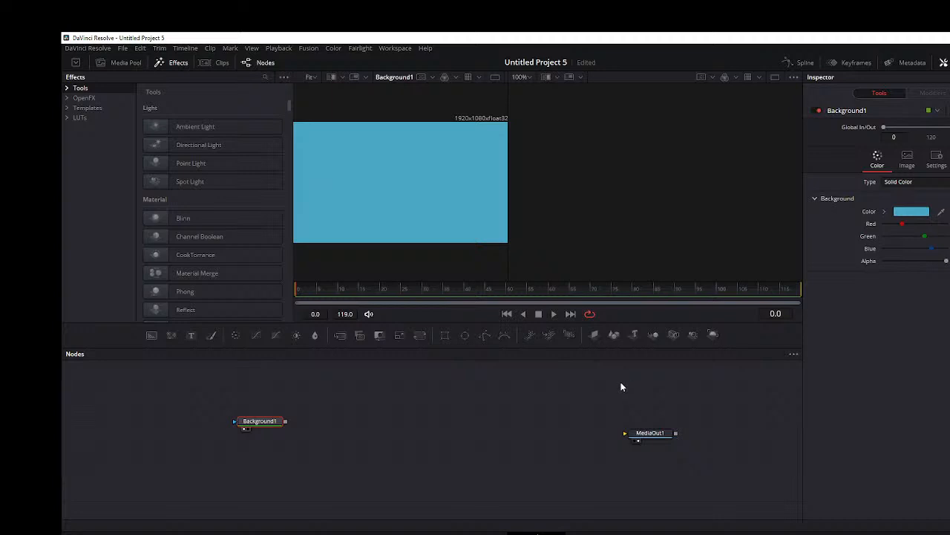
drag(287, 421, 613, 436)
drag(190, 335, 283, 425)
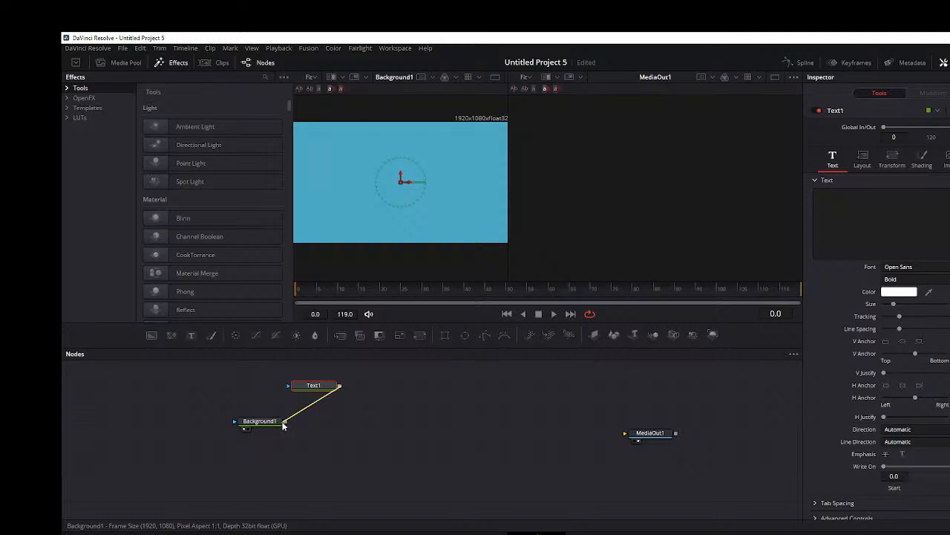
drag(283, 425, 294, 419)
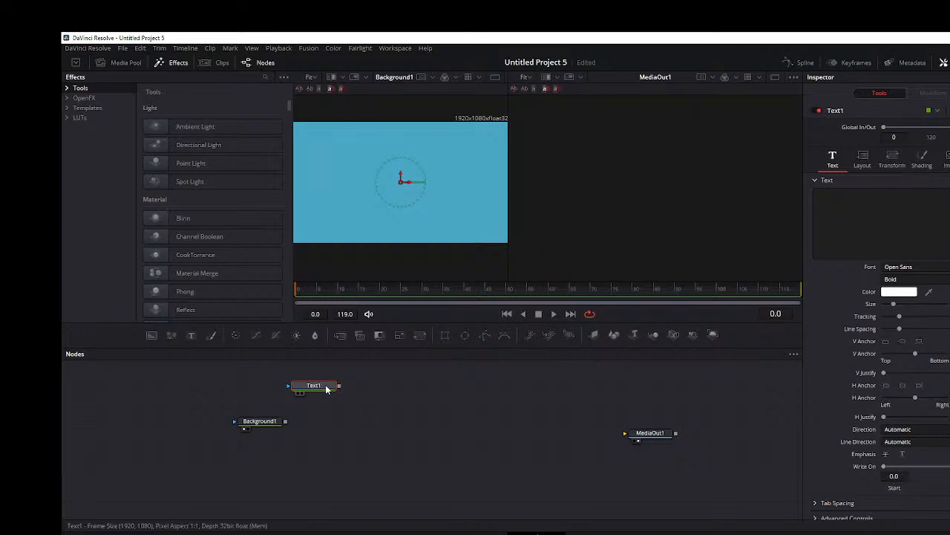
key(Delete)
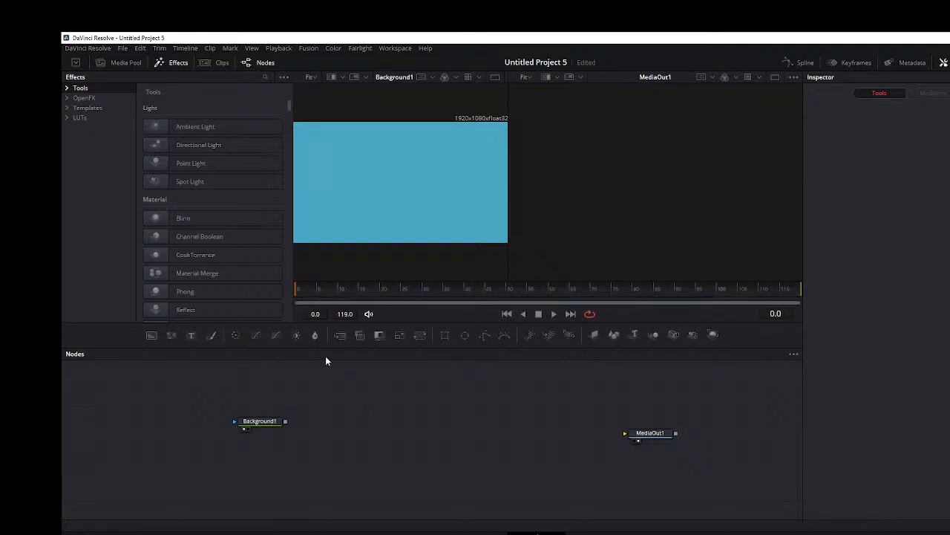
Step: Import subscribe.png from the Downloads folder into the media pool
click(125, 63)
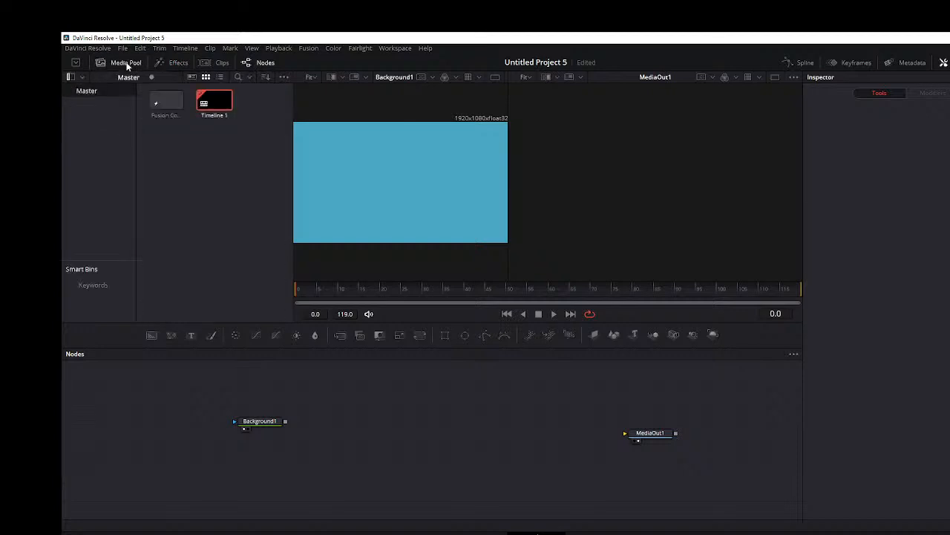
right_click(192, 178)
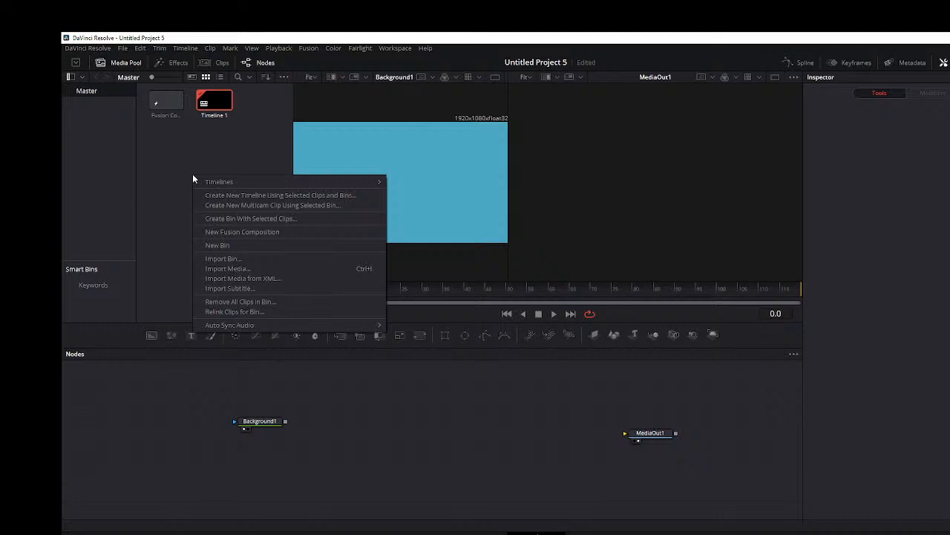
click(223, 269)
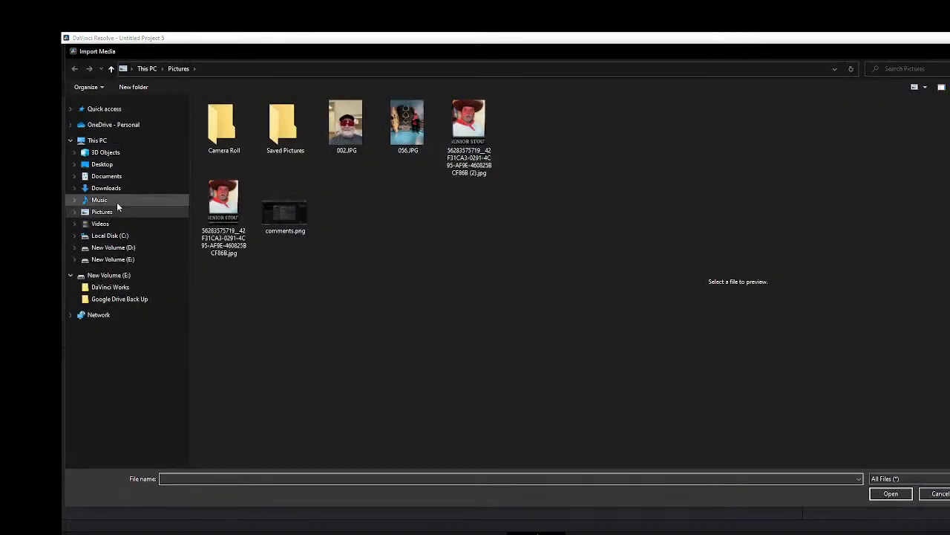
click(106, 188)
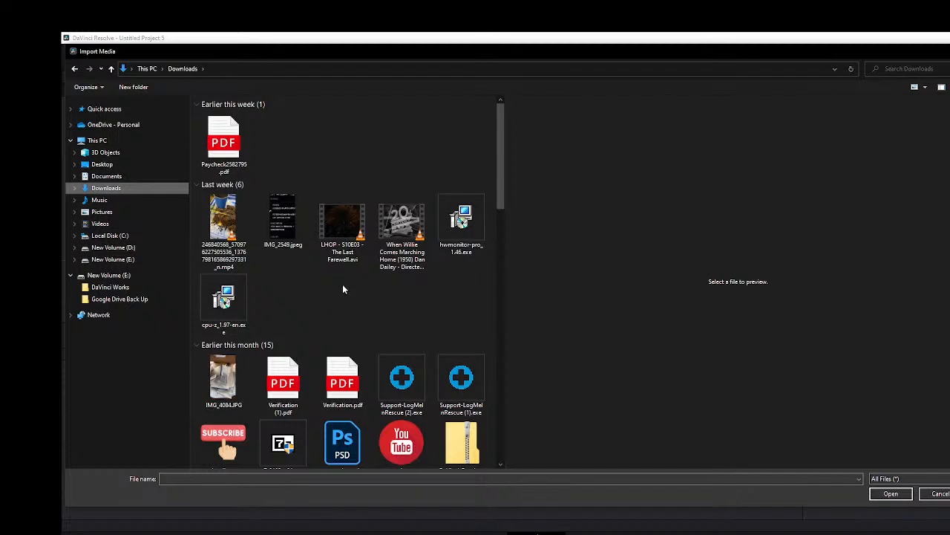
click(223, 443)
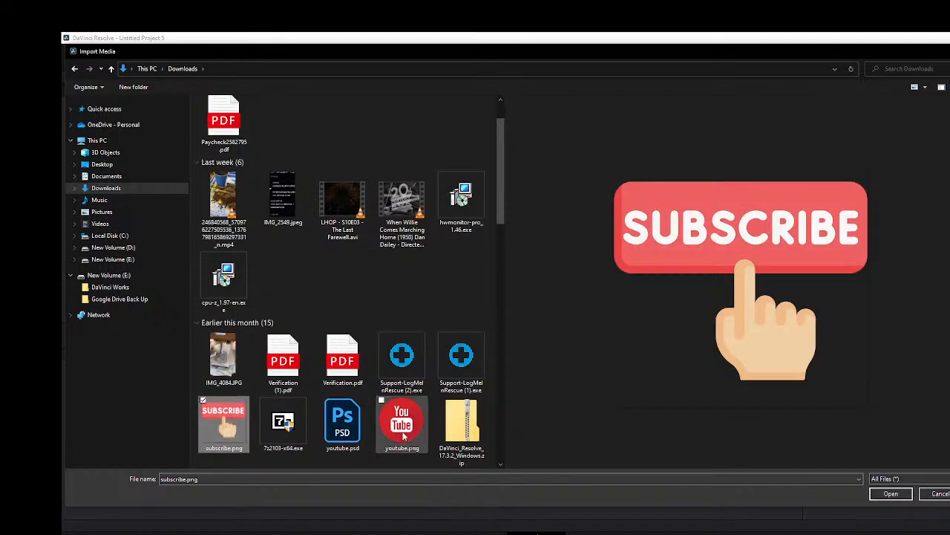
click(888, 494)
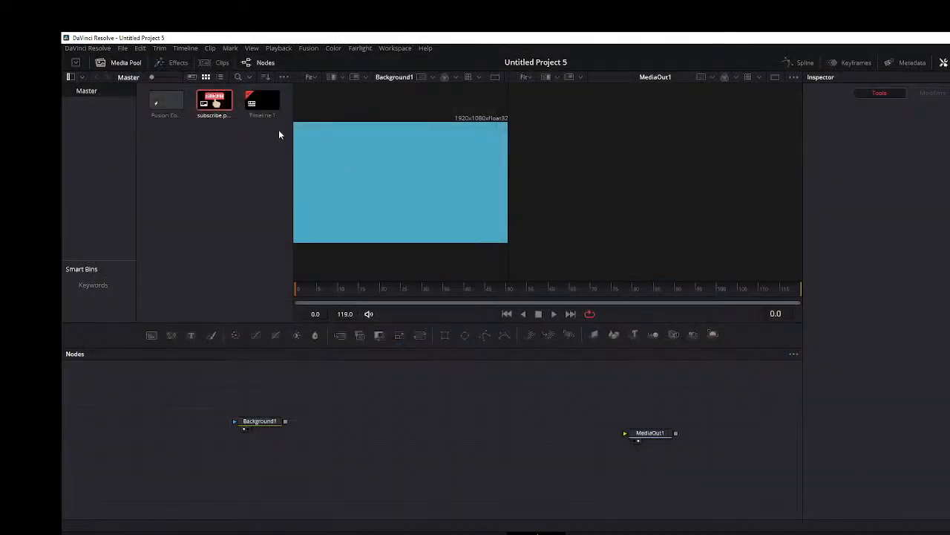
Step: Place subscribe.png in the node graph above the Background node and delete the Merge node between them, leaving both unconnected
drag(214, 104, 286, 425)
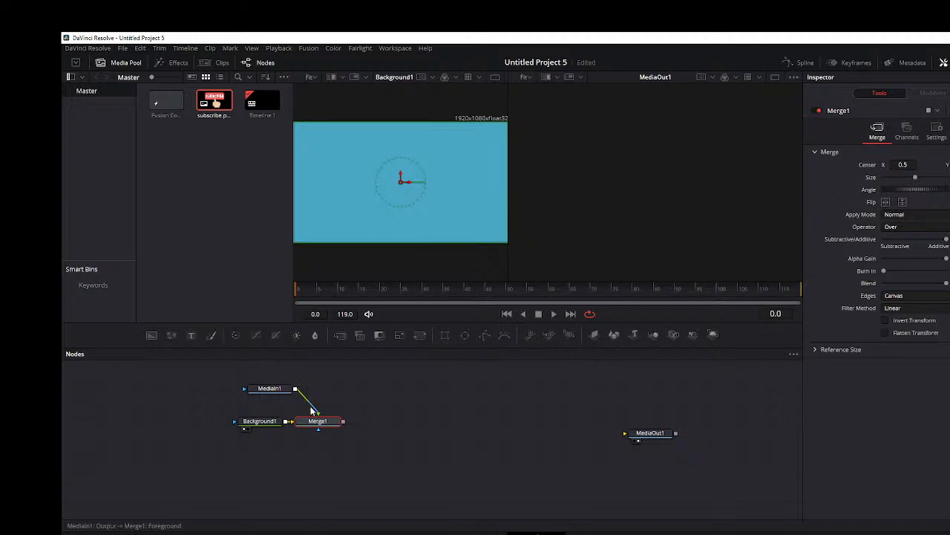
drag(312, 409, 395, 429)
key(Delete)
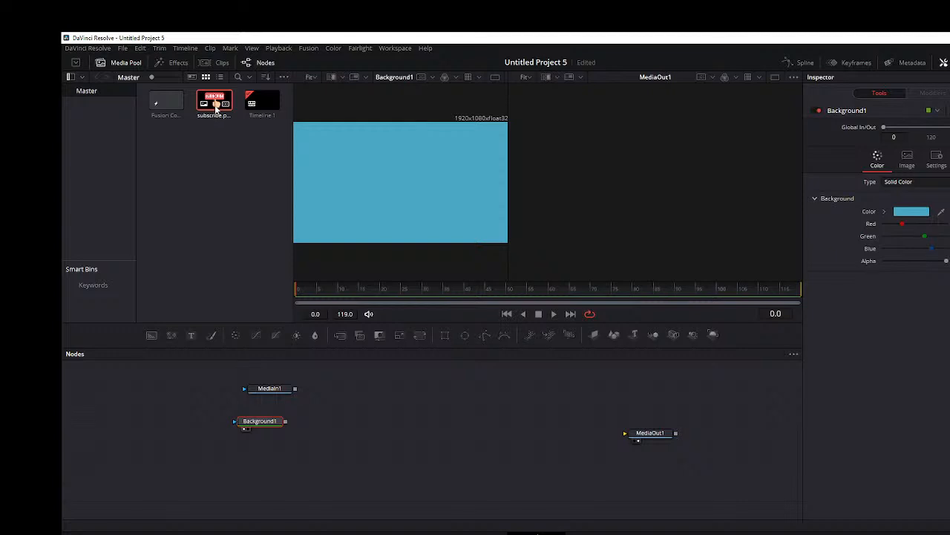
drag(216, 108, 282, 390)
Step: Preview the MediaIn1 image in each viewer in turn, clear both viewers, and display the Background node in the first one
click(257, 395)
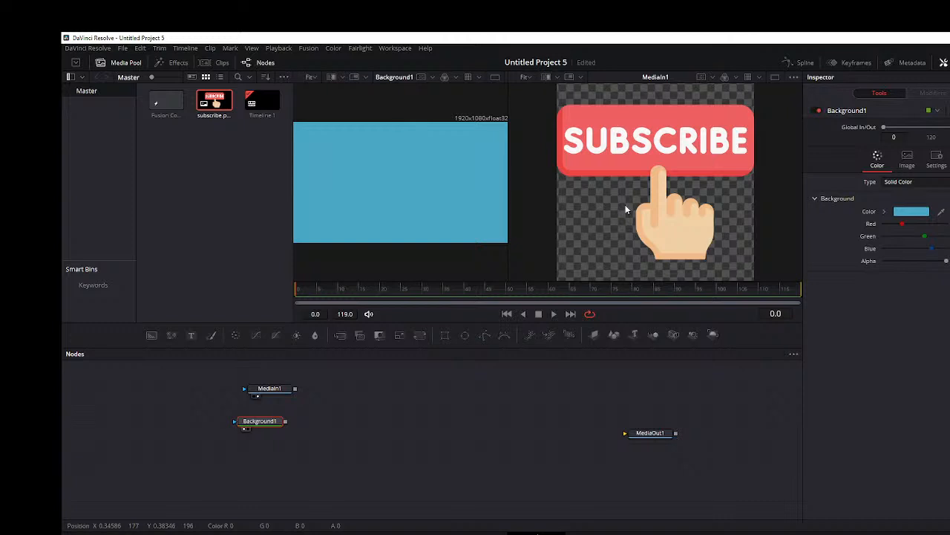
click(271, 390)
key(2)
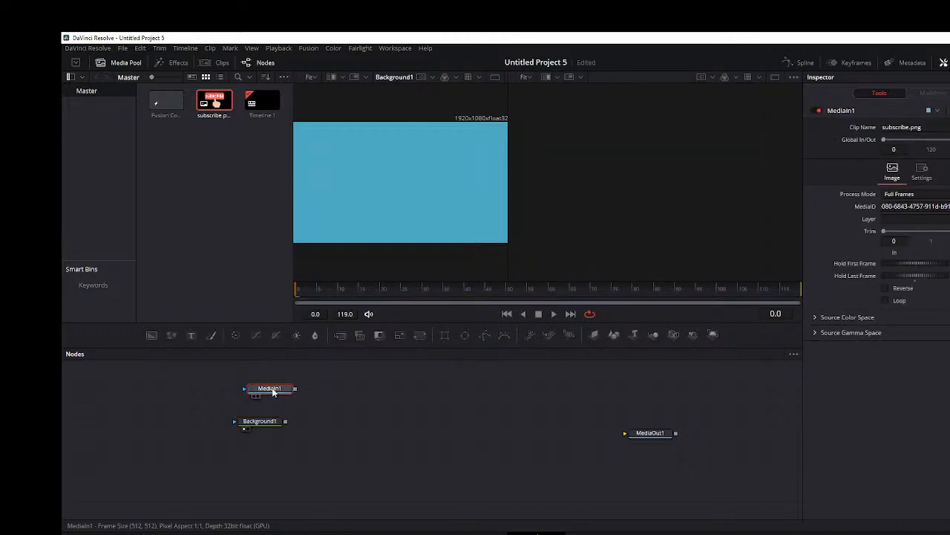
key(1)
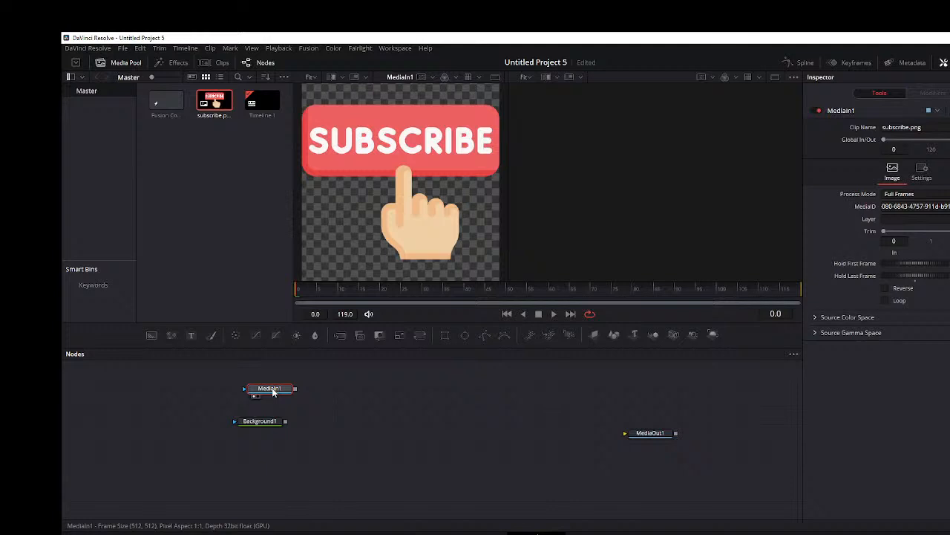
key(2)
key(1)
key(2)
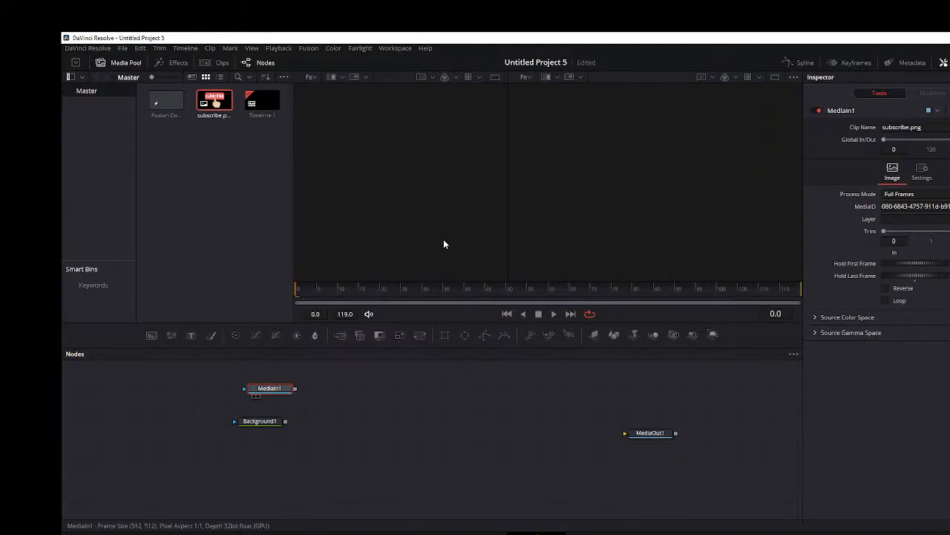
key(1)
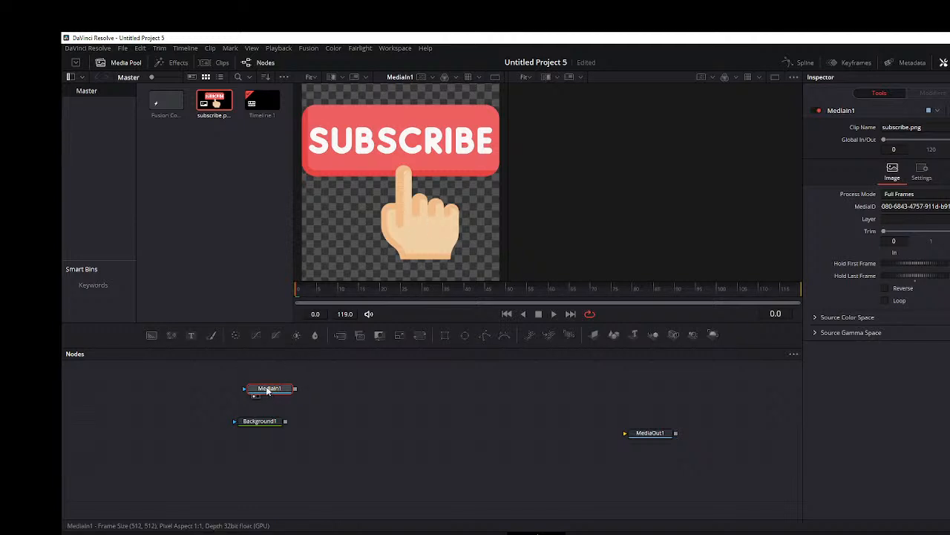
key(1)
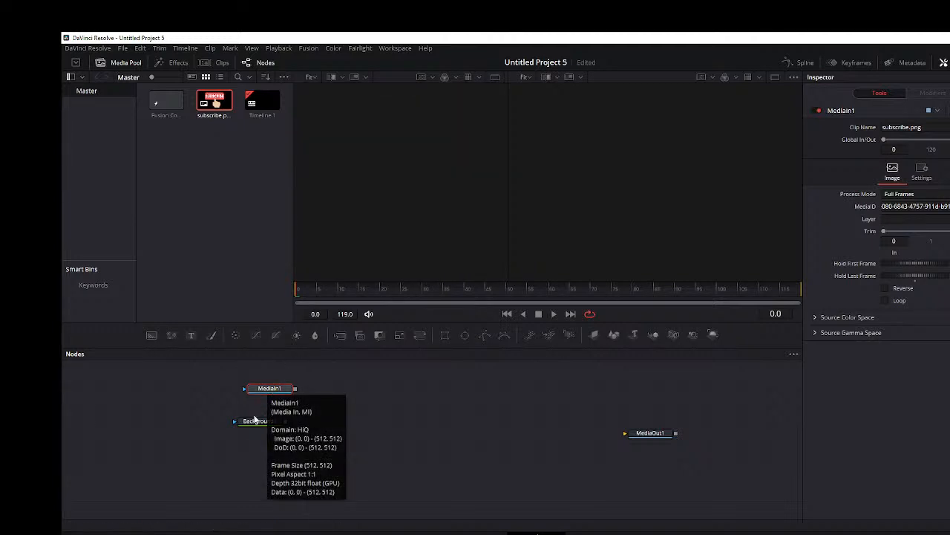
click(250, 422)
key(1)
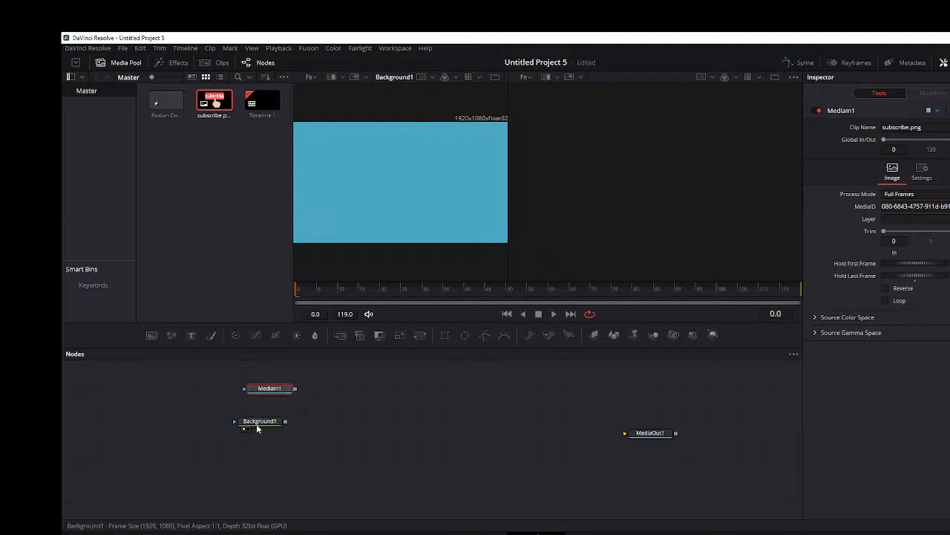
Step: Merge MediaIn1 over the Background node, connect the merge to MediaOut1, and show MediaOut1 in the second viewer
drag(295, 389, 288, 427)
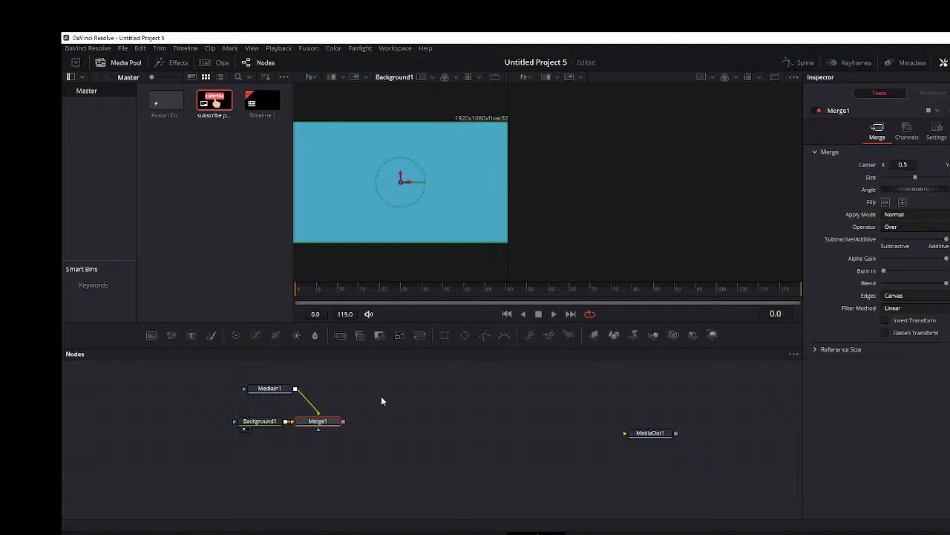
drag(343, 422, 657, 422)
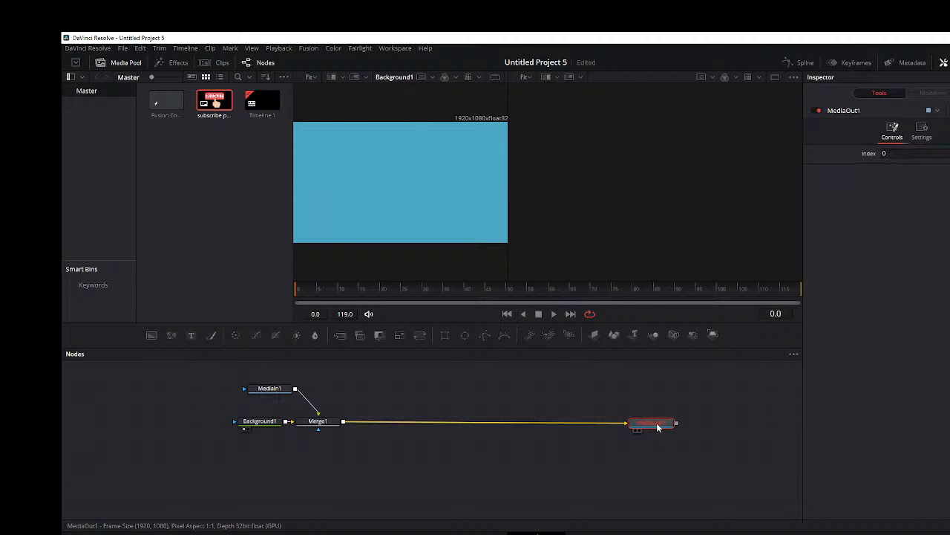
key(2)
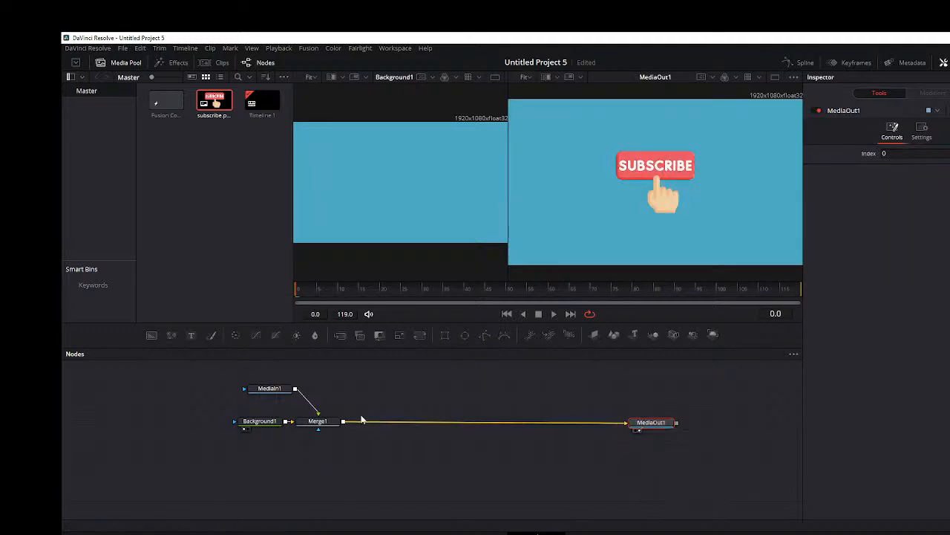
Step: Shrink the subscribe graphic with Merge1 and position it in the frame's lower-right corner, at Center X about 0.89
click(314, 423)
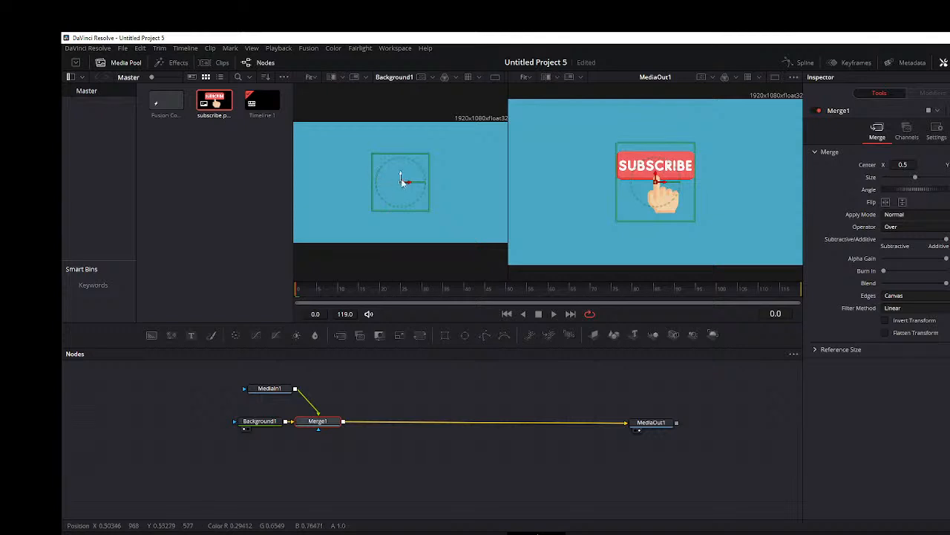
drag(401, 181, 469, 198)
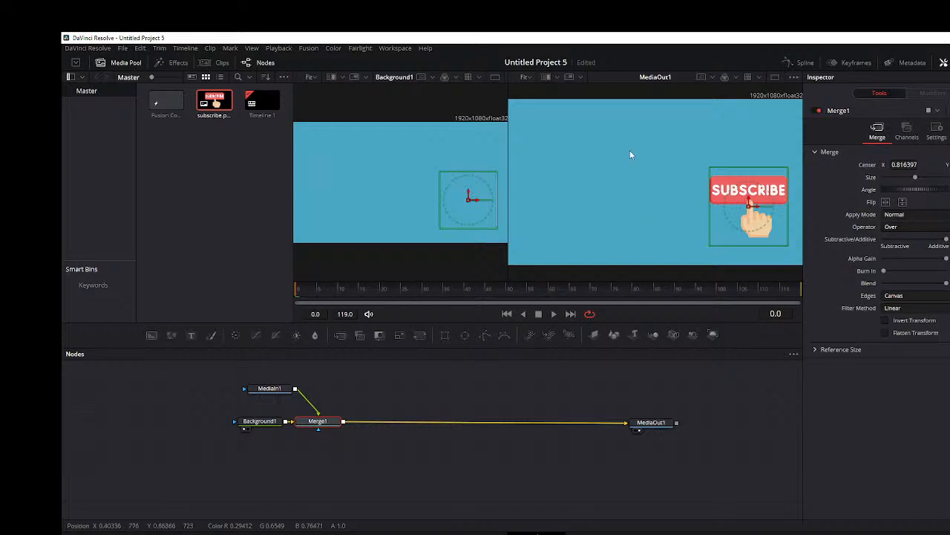
drag(917, 181, 906, 179)
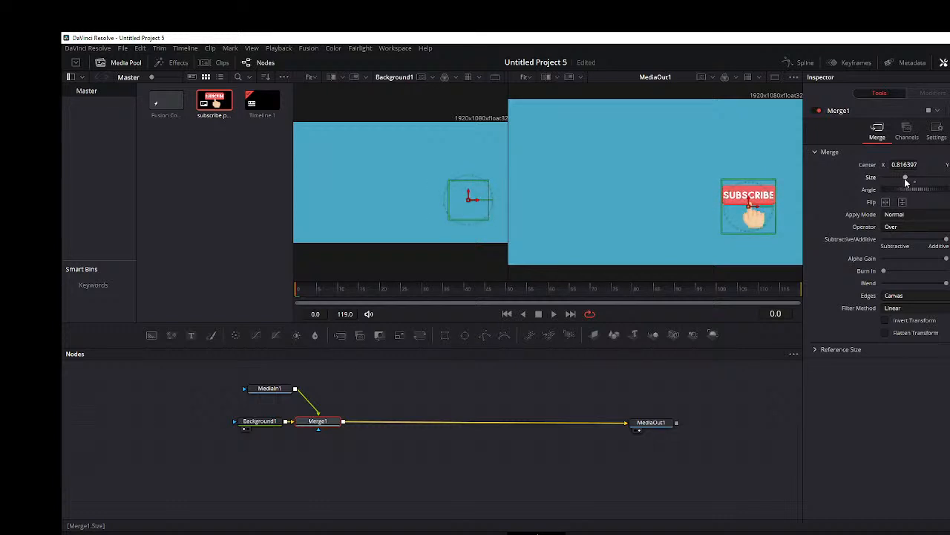
drag(904, 178, 905, 180)
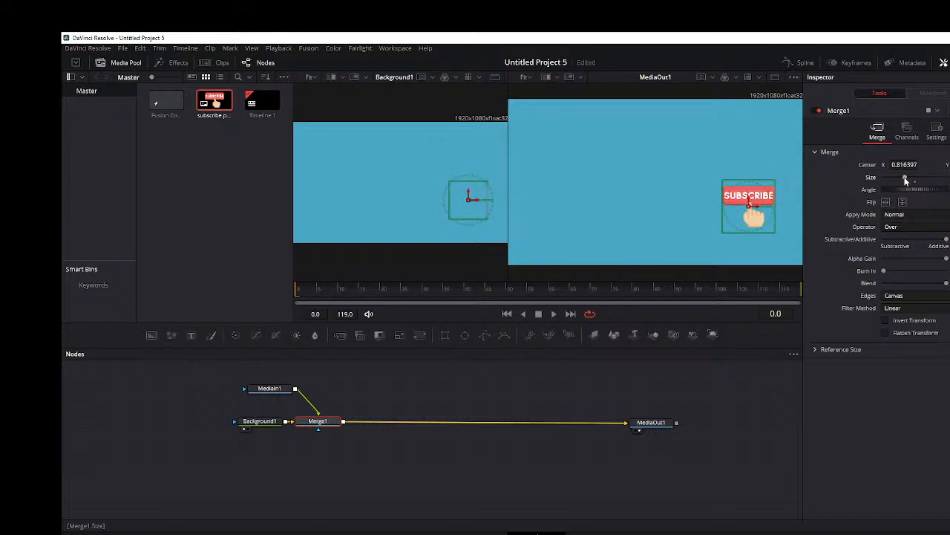
drag(751, 211, 770, 232)
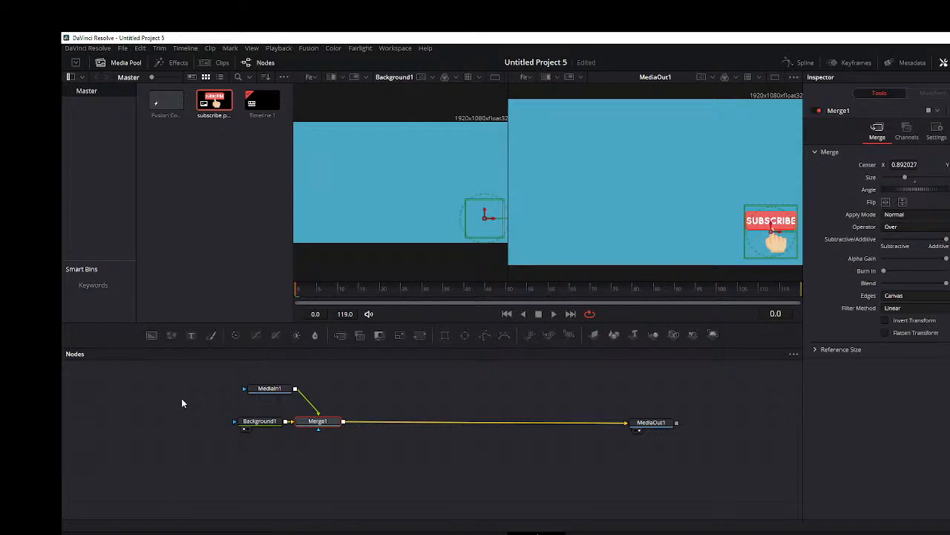
drag(193, 398, 370, 457)
click(367, 401)
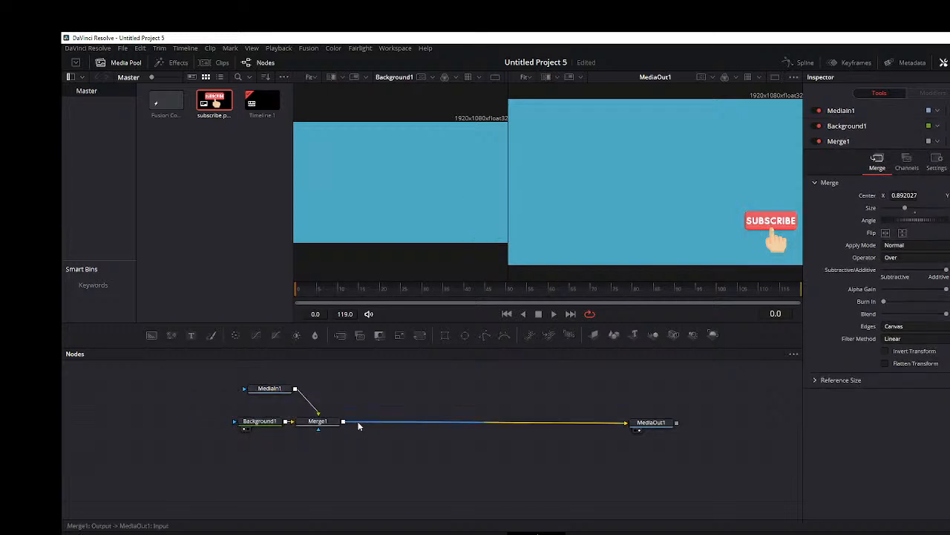
drag(345, 439, 189, 393)
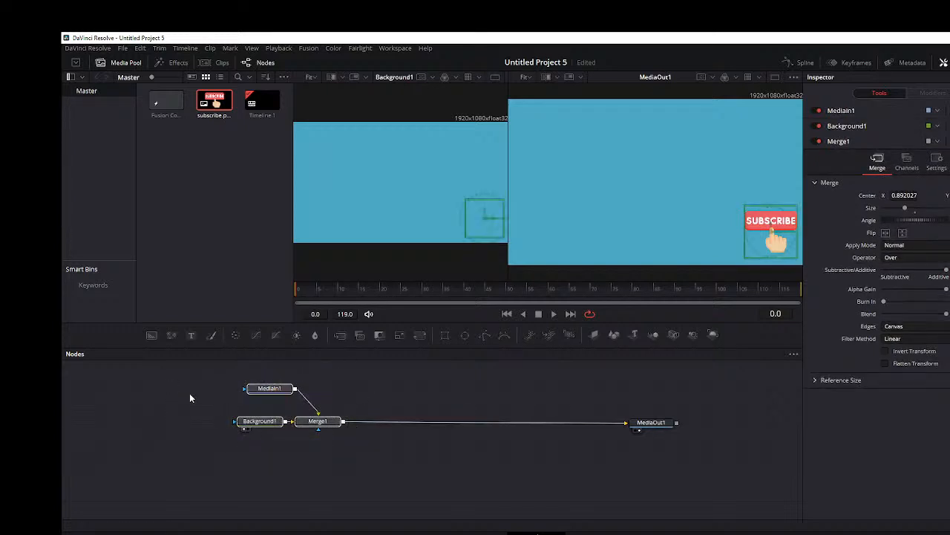
click(277, 441)
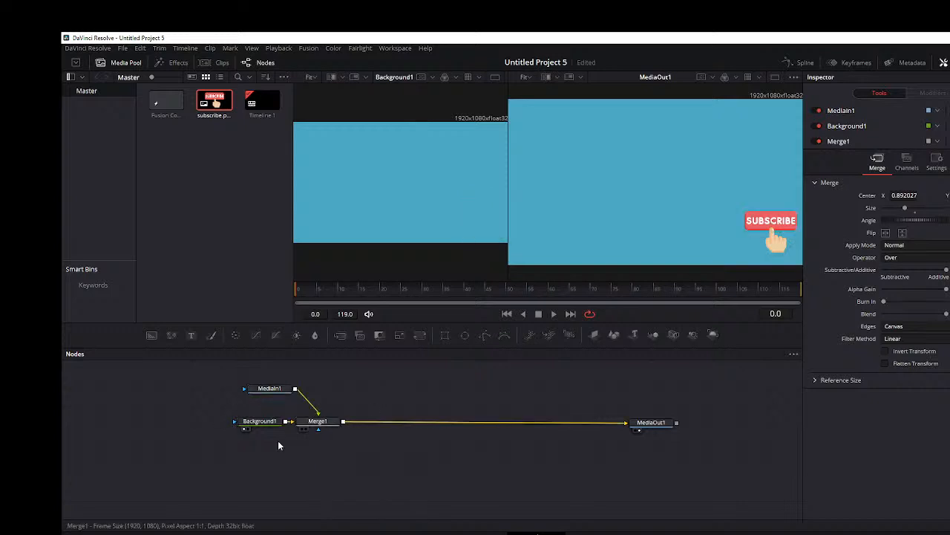
drag(239, 423, 322, 381)
click(248, 436)
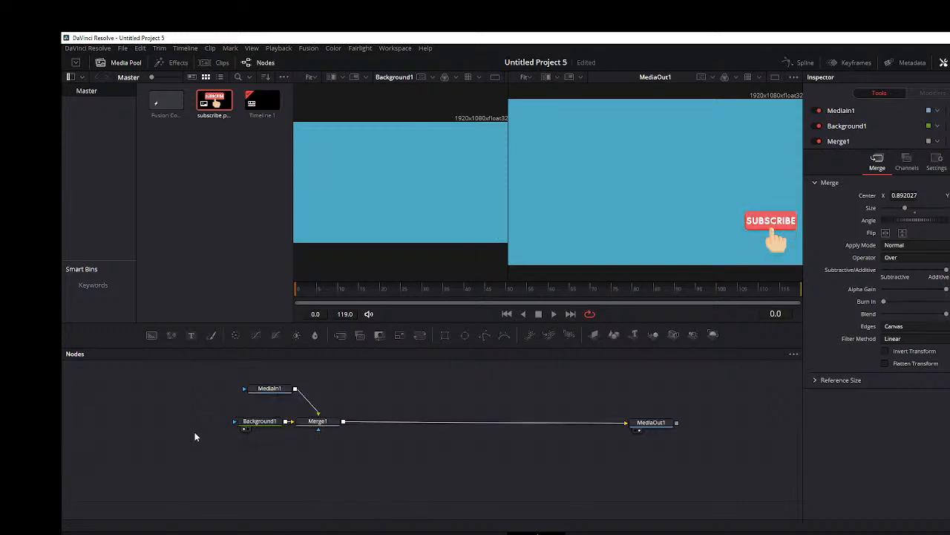
drag(219, 383, 341, 439)
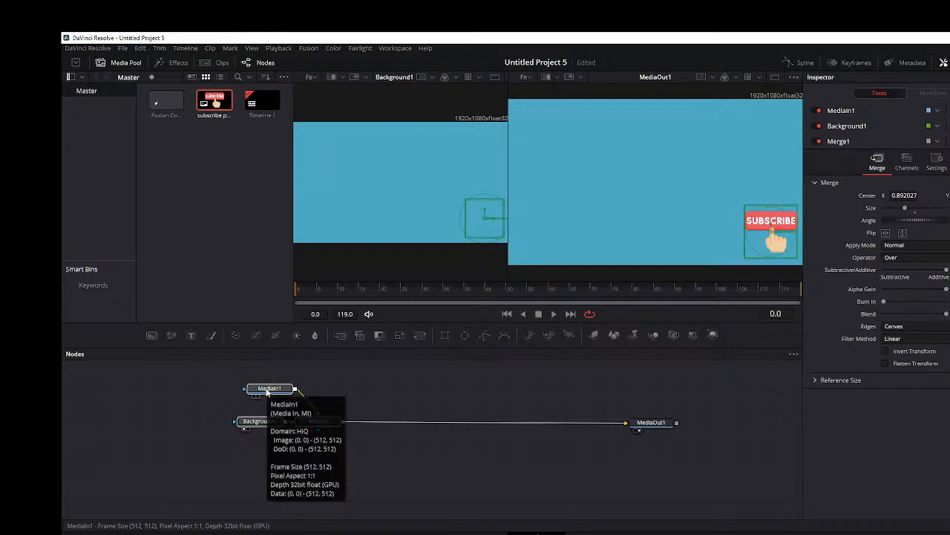
click(169, 413)
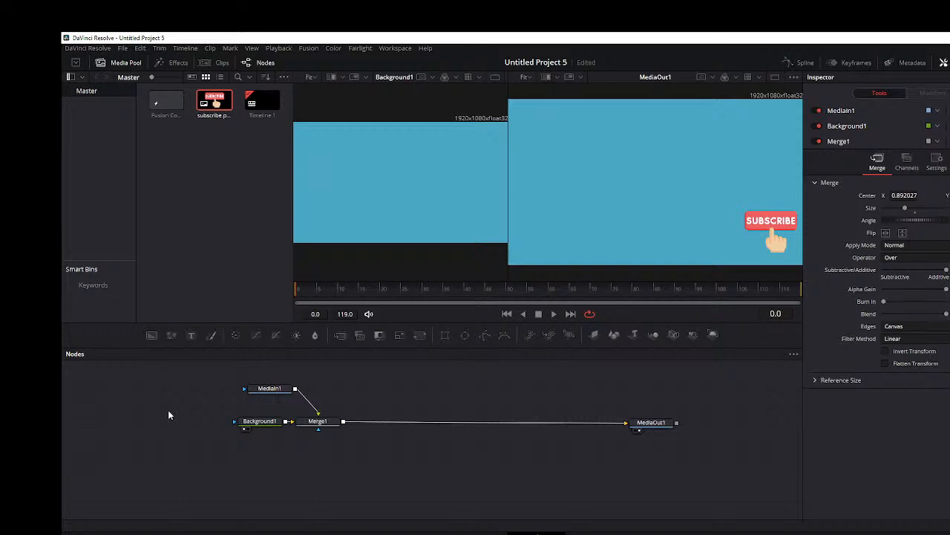
Step: Return to the Edit page and view the Fusion composition clip in the timeline viewer
key(ctrl+s)
click(477, 532)
click(202, 104)
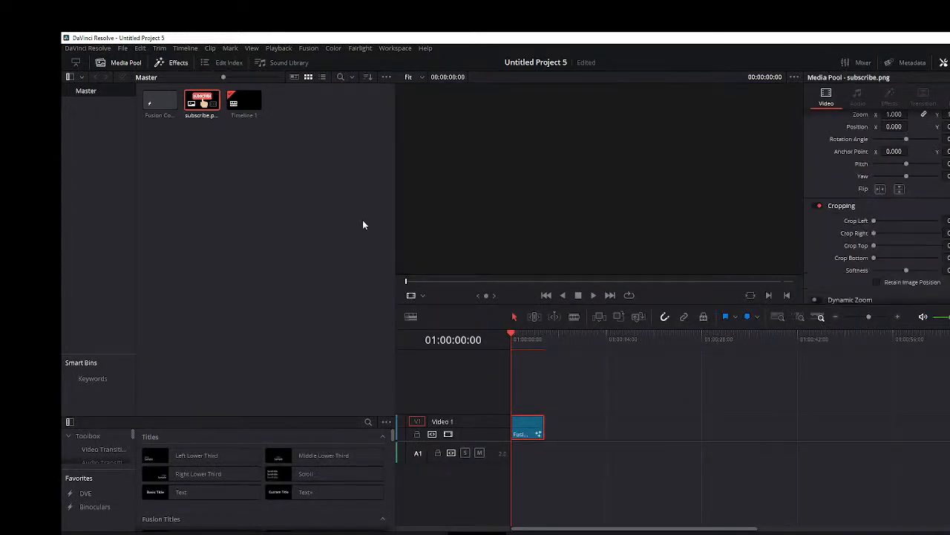
click(530, 428)
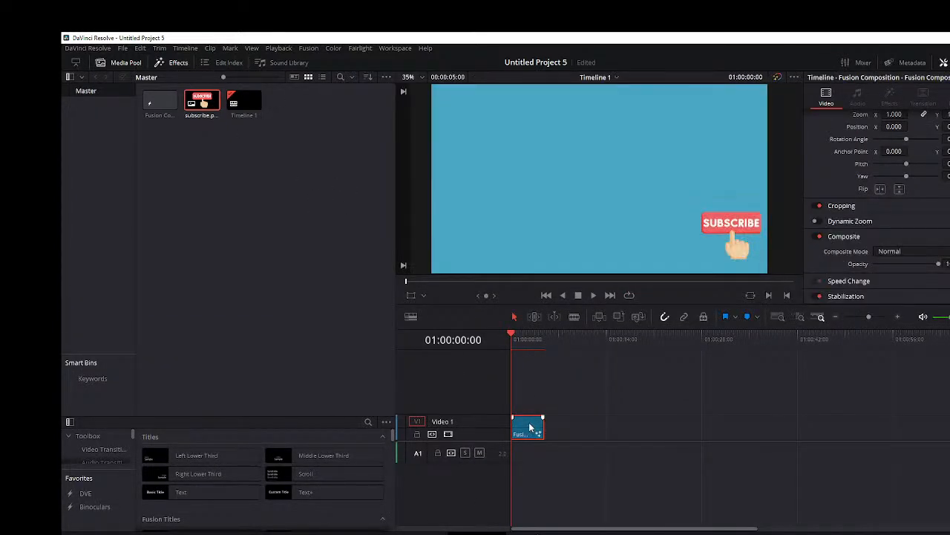
click(197, 194)
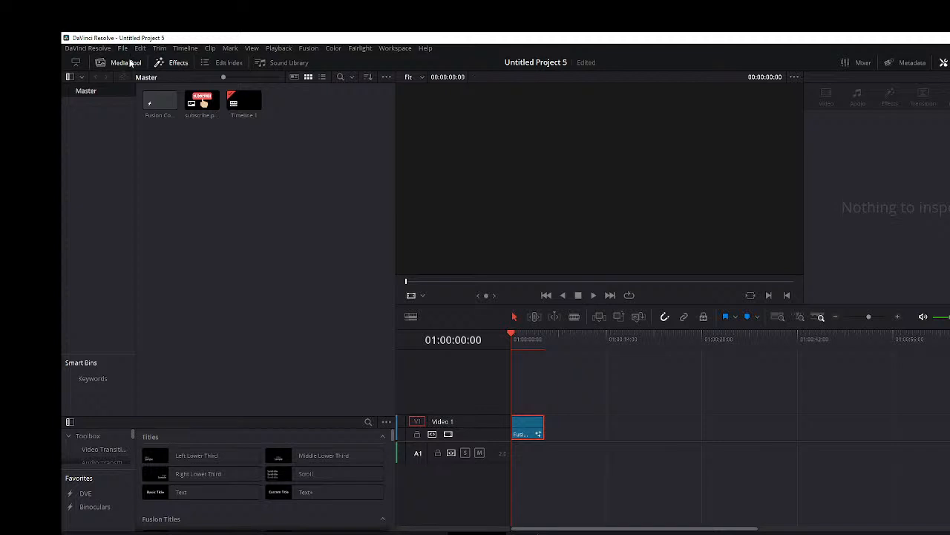
Step: Add the highlighted custom Youtube_popup Fusion title to Video 1 at 01:00:16:21 and preview it at 01:00:18:20
click(127, 62)
click(176, 62)
click(175, 62)
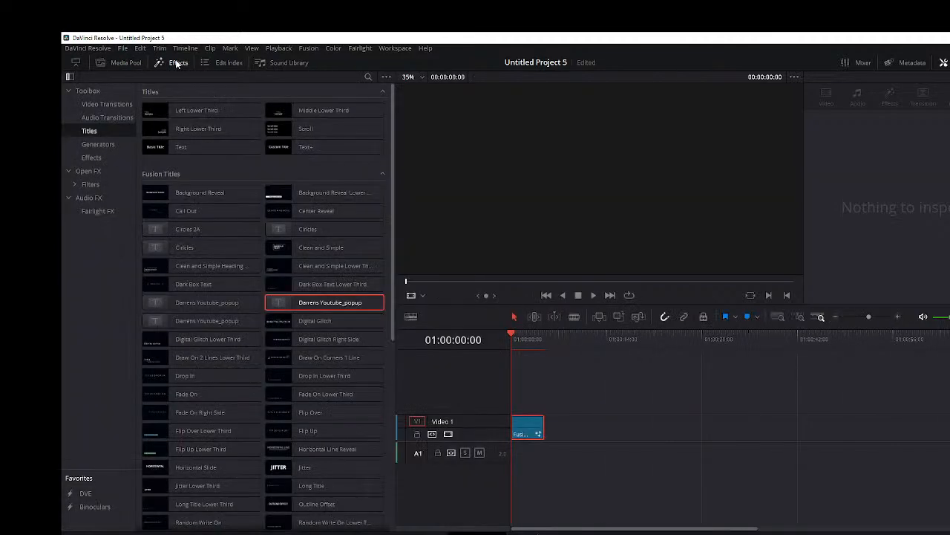
drag(316, 303, 640, 423)
click(627, 338)
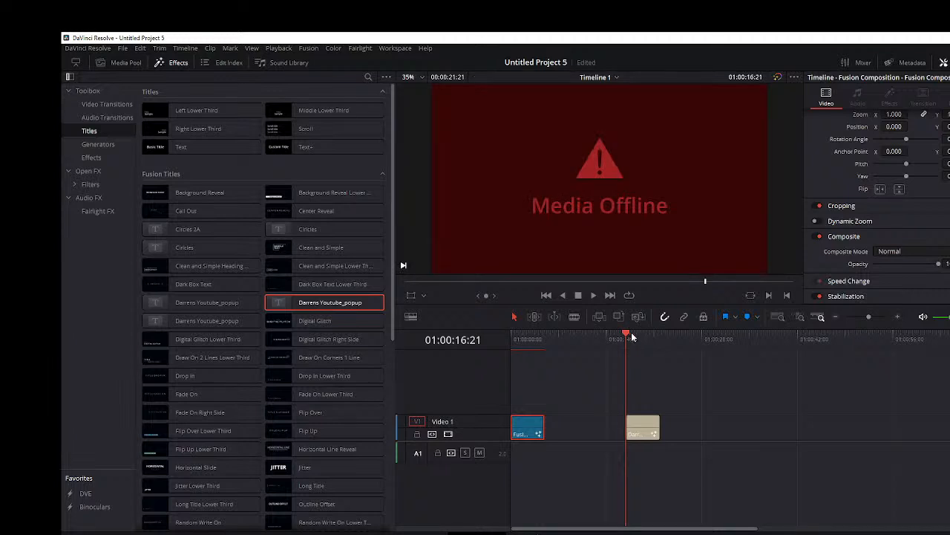
mouse_move(629, 336)
mouse_down()
mouse_move(646, 338)
mouse_move(625, 343)
mouse_move(639, 340)
mouse_up()
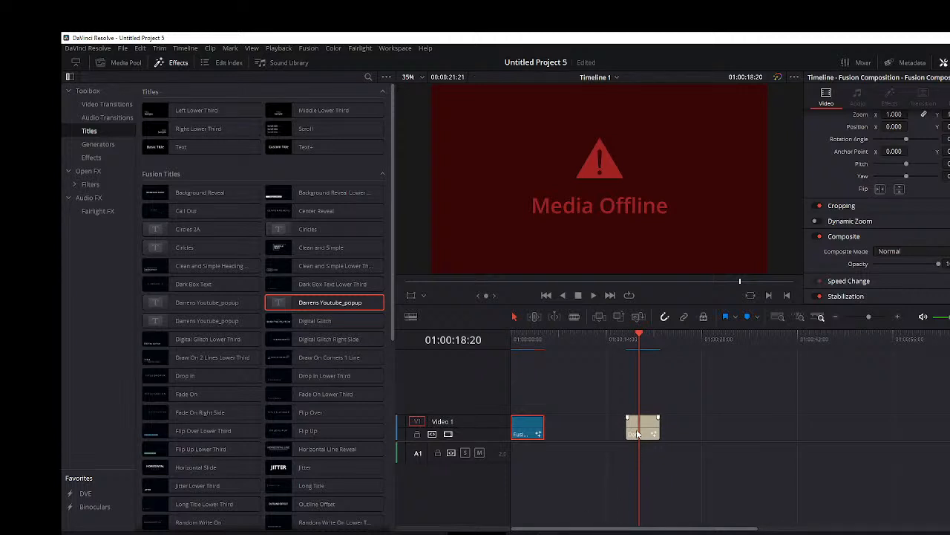
Step: Open the popup title in Fusion, replace its name text with "thislfdsfsdsdljf", and return to the Edit page
click(637, 434)
click(538, 531)
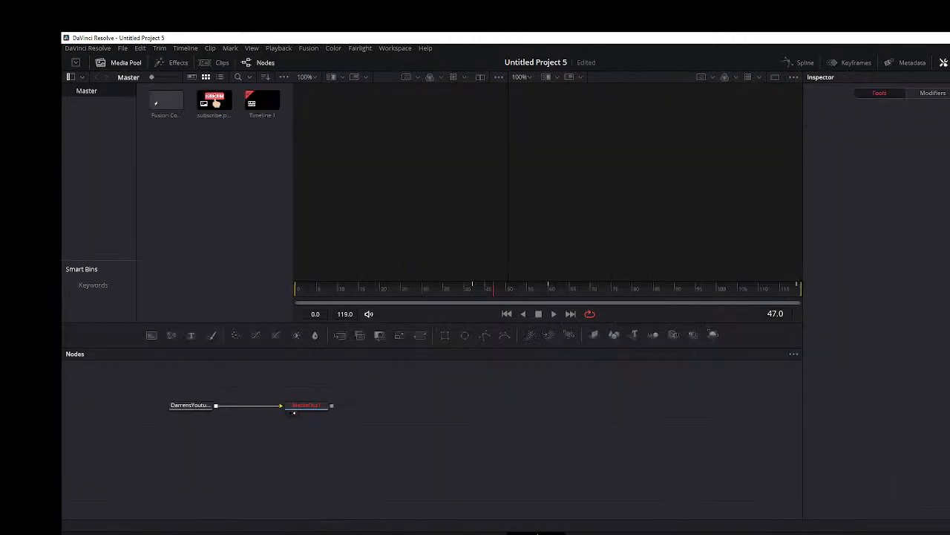
click(191, 405)
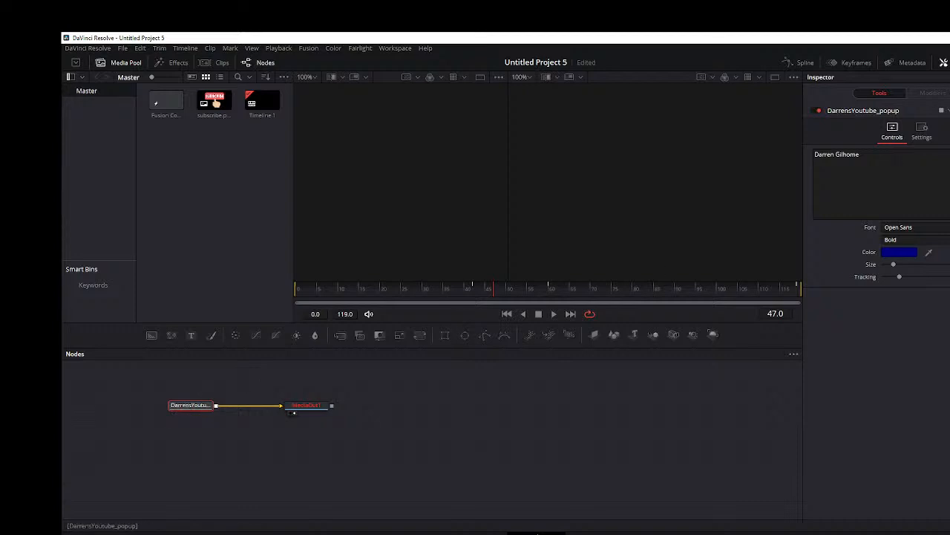
triple_click(836, 154)
text(thislfdsfsdsdljf)
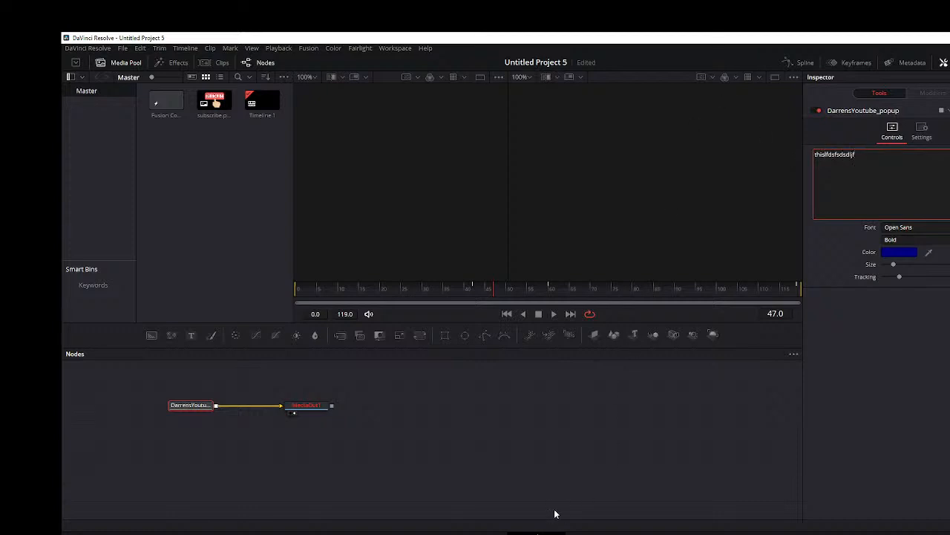
click(477, 533)
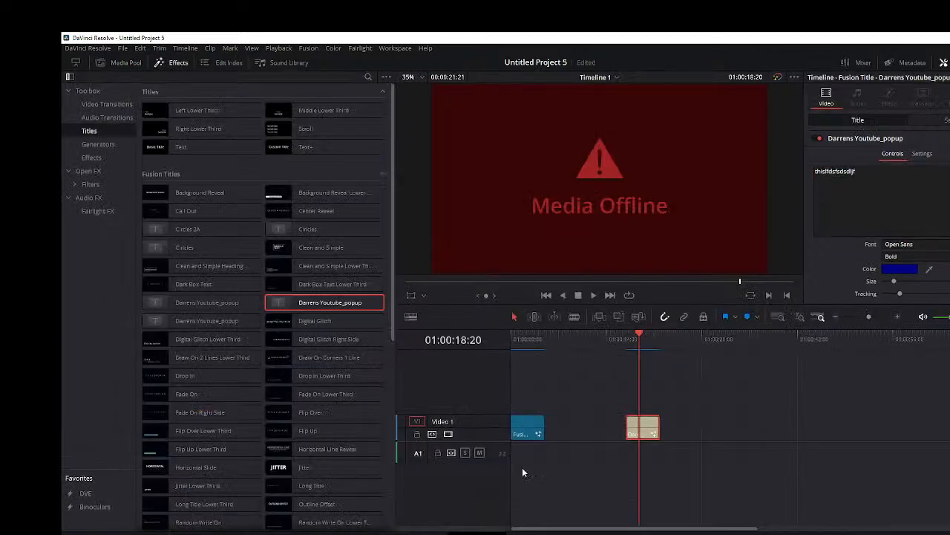
Step: Preview the popup title again and delete its clip from Video 1
mouse_move(640, 334)
mouse_down()
mouse_move(627, 335)
mouse_move(670, 336)
mouse_move(643, 338)
mouse_up()
click(525, 335)
mouse_move(525, 338)
mouse_down()
mouse_move(535, 338)
mouse_move(526, 338)
mouse_up()
click(634, 346)
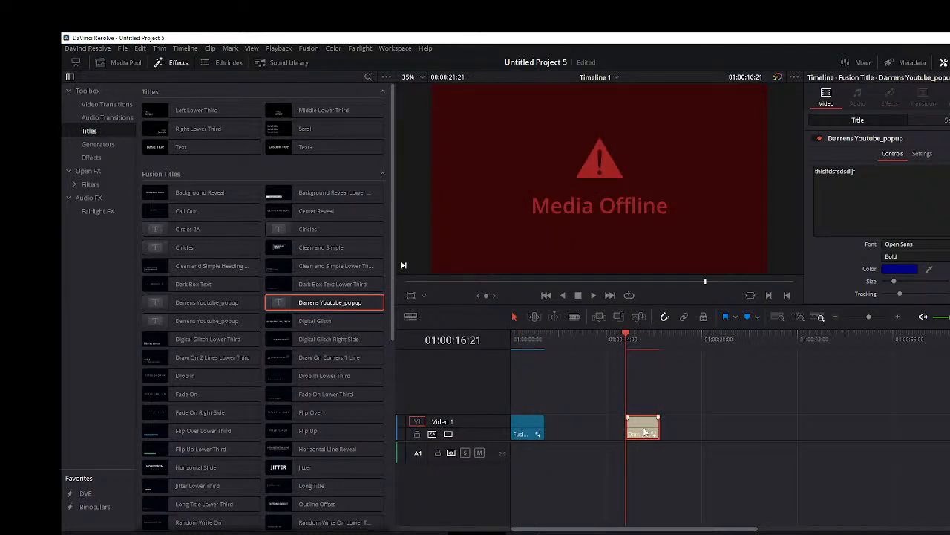
key(Delete)
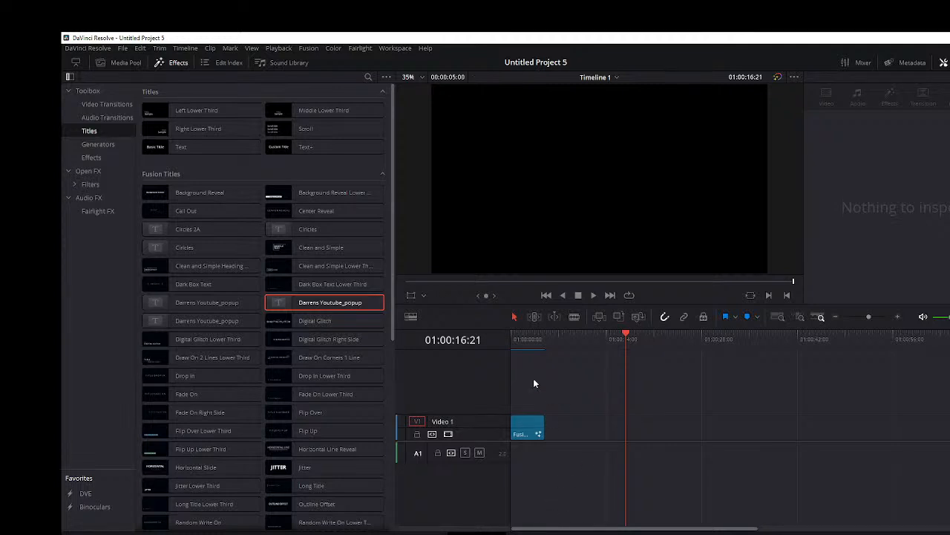
Step: Preview the composition from the timeline start, then open the existing YouTube-logo project listed directly after Test of Effects1
click(516, 339)
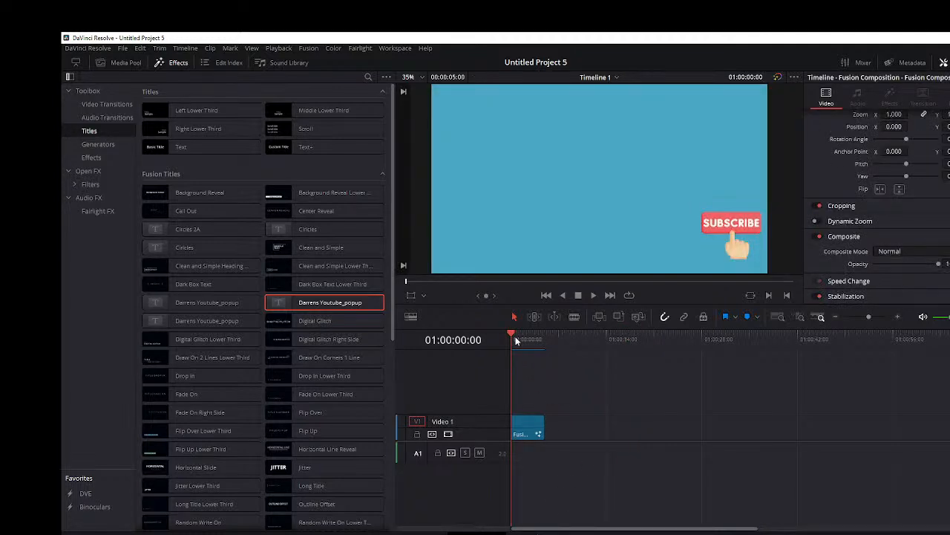
key(space)
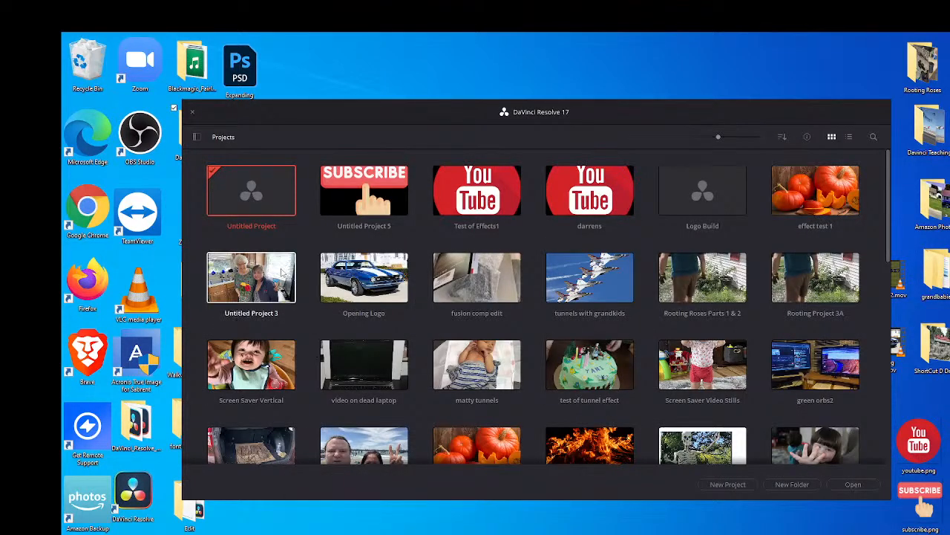
double_click(588, 193)
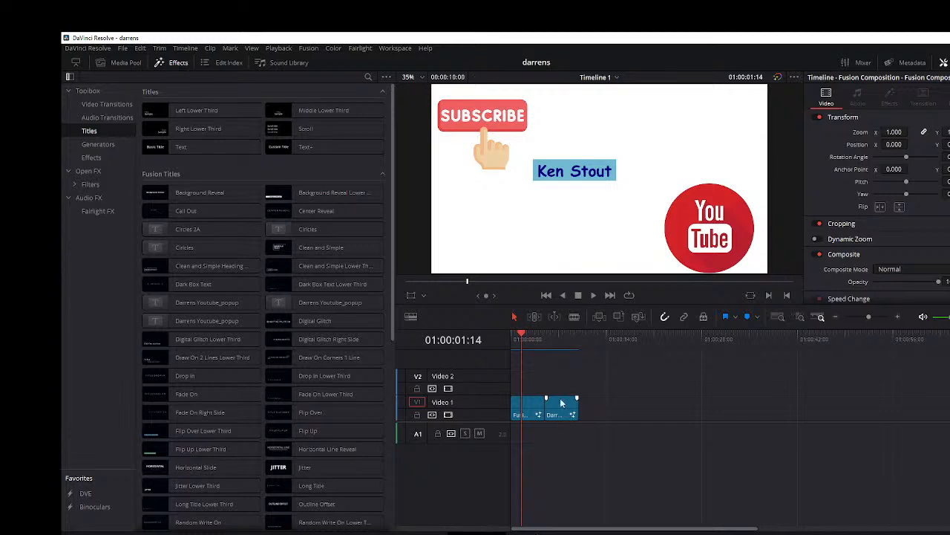
Step: Move the second Fusion clip on Video 1 to 01:00:18:11 and open its node graph in Fusion
click(565, 344)
drag(561, 409, 652, 409)
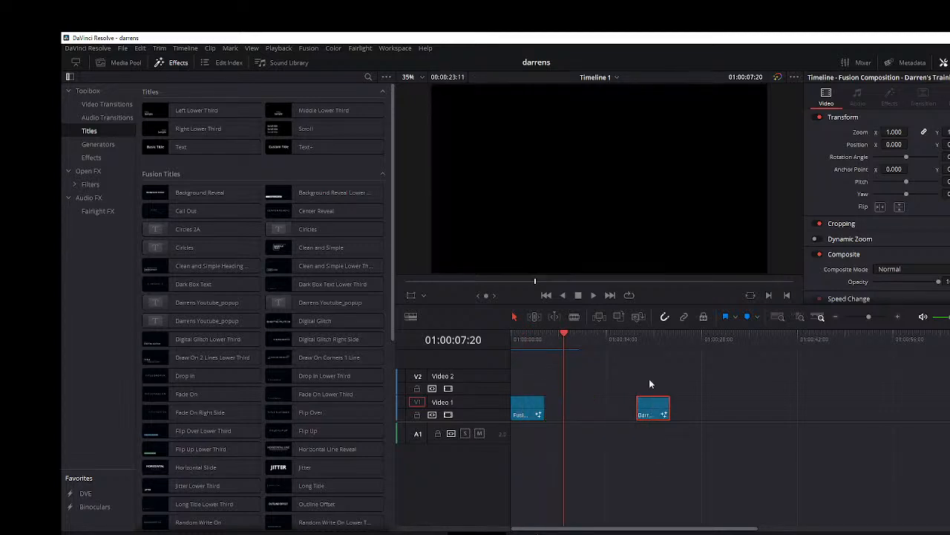
click(645, 340)
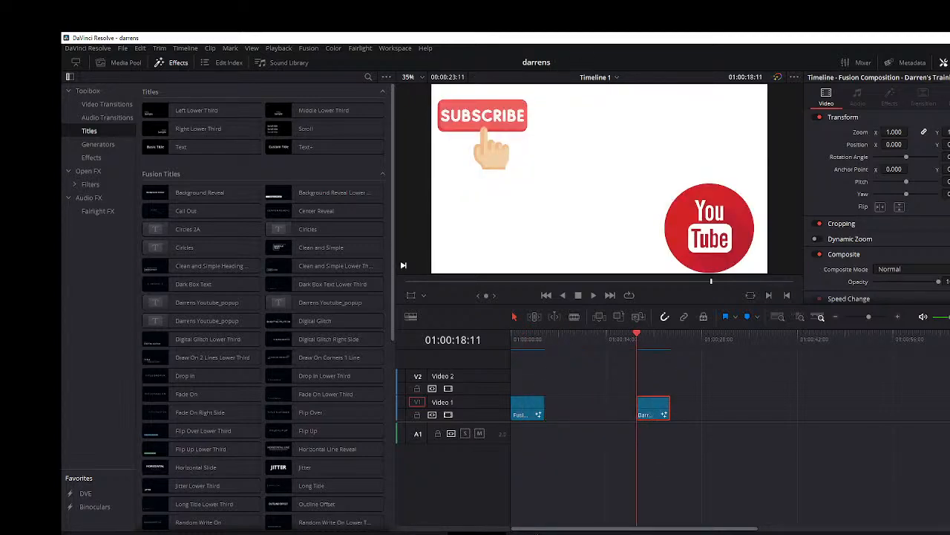
key(shift+5)
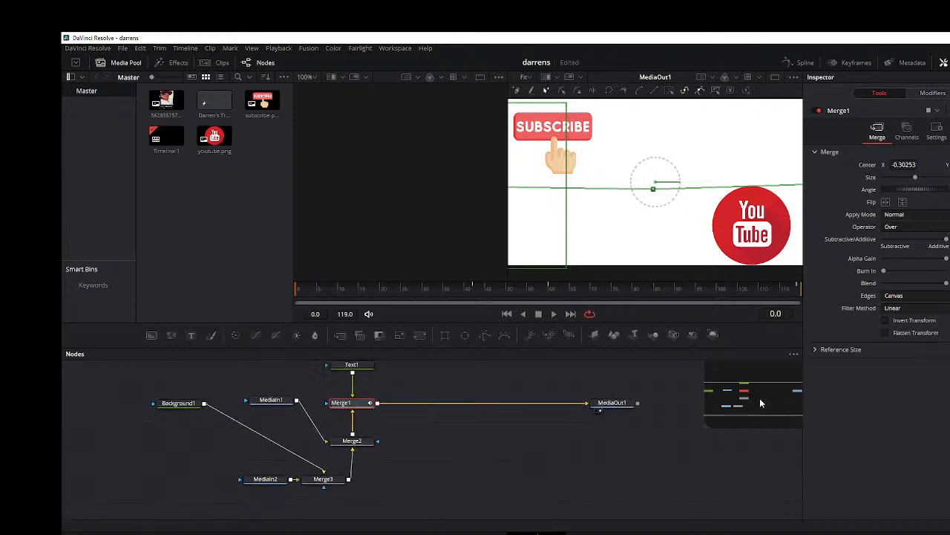
drag(760, 398, 751, 396)
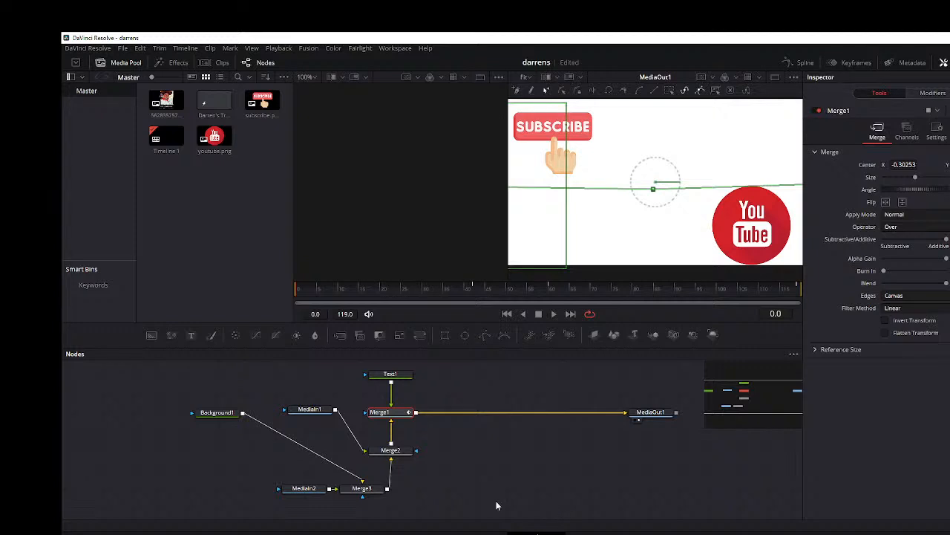
Step: Try feeding Background1 into Merge2 instead of Merge3, check it on the Edit page, and restore the original connection
drag(360, 480, 349, 458)
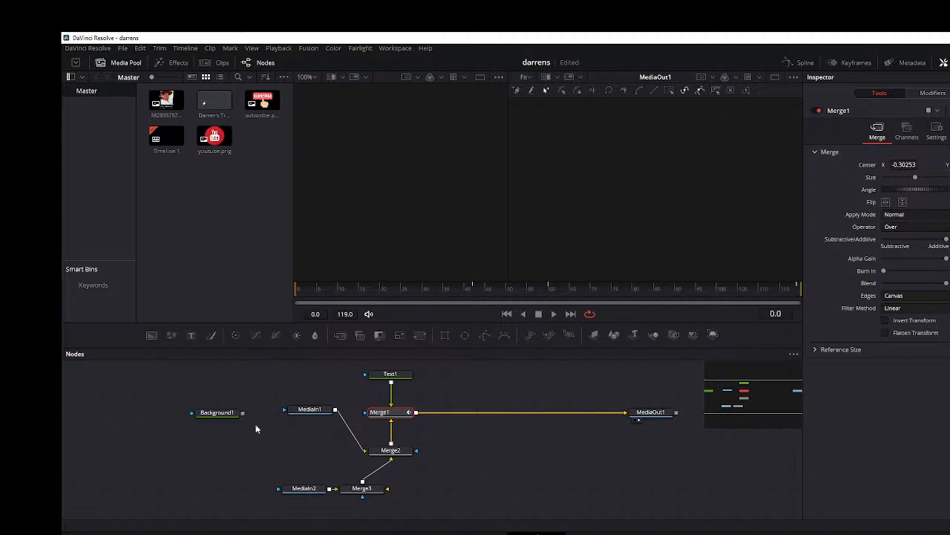
drag(242, 415, 390, 451)
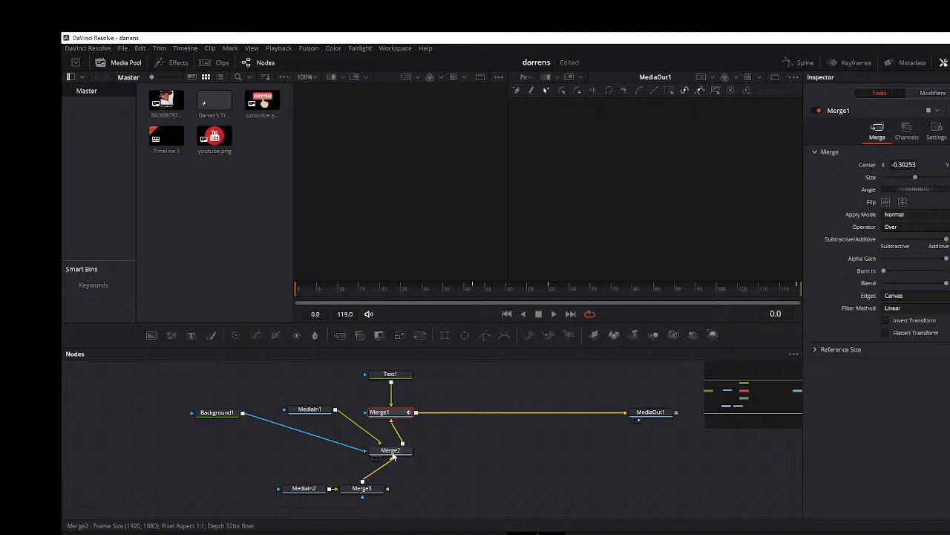
click(538, 532)
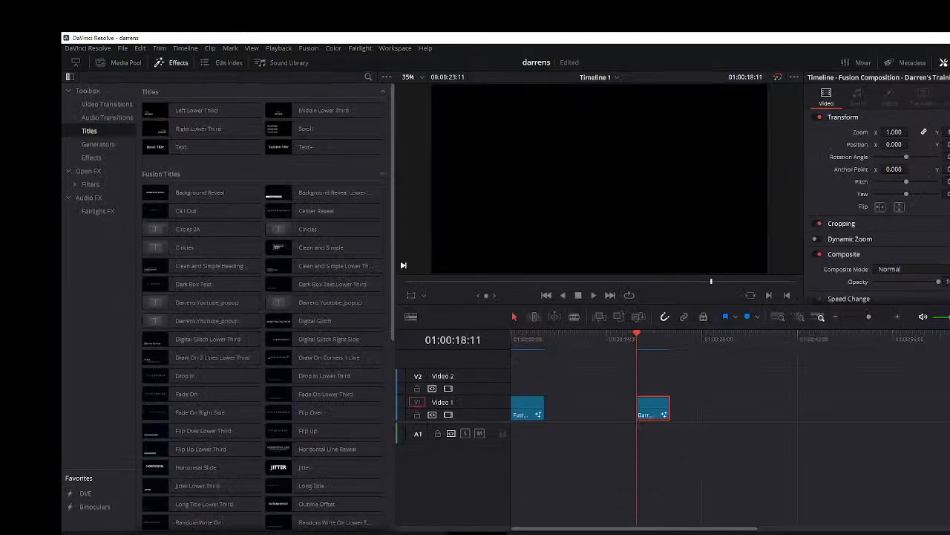
click(626, 336)
mouse_move(626, 336)
mouse_down()
mouse_move(512, 337)
mouse_move(637, 336)
mouse_up()
key(shift+5)
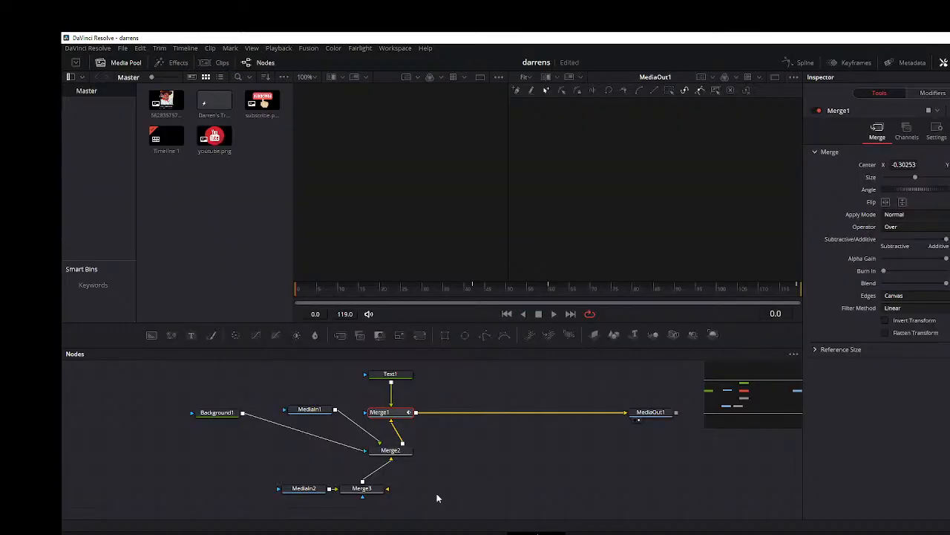
drag(383, 470, 383, 470)
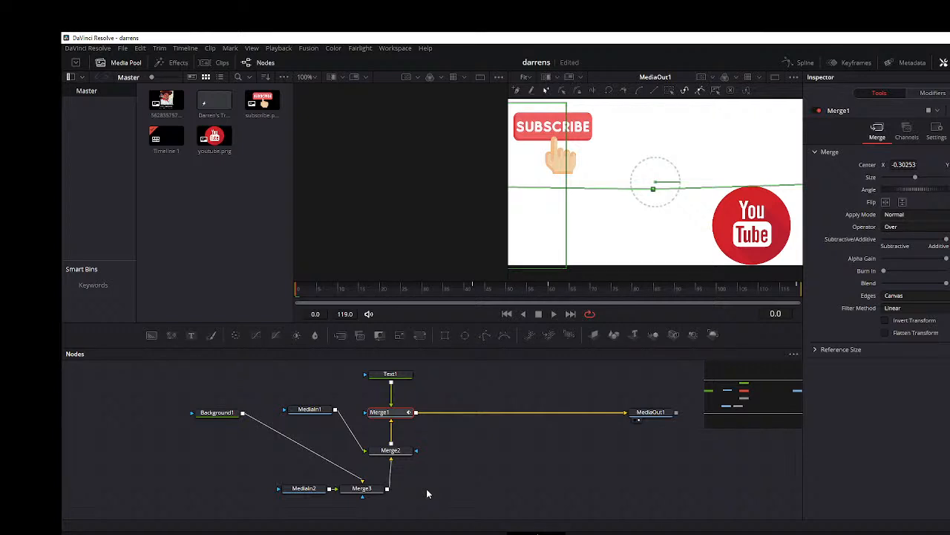
Step: Delete the connections from Merge3 to Merge2, from Merge2 to Merge1, and from MediaIn1 to Merge2
click(391, 465)
key(Delete)
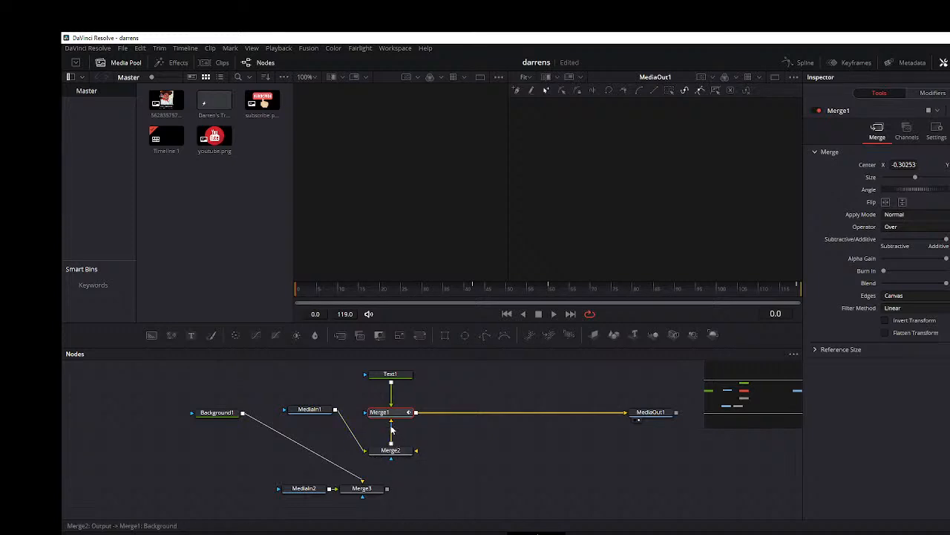
click(392, 429)
key(Delete)
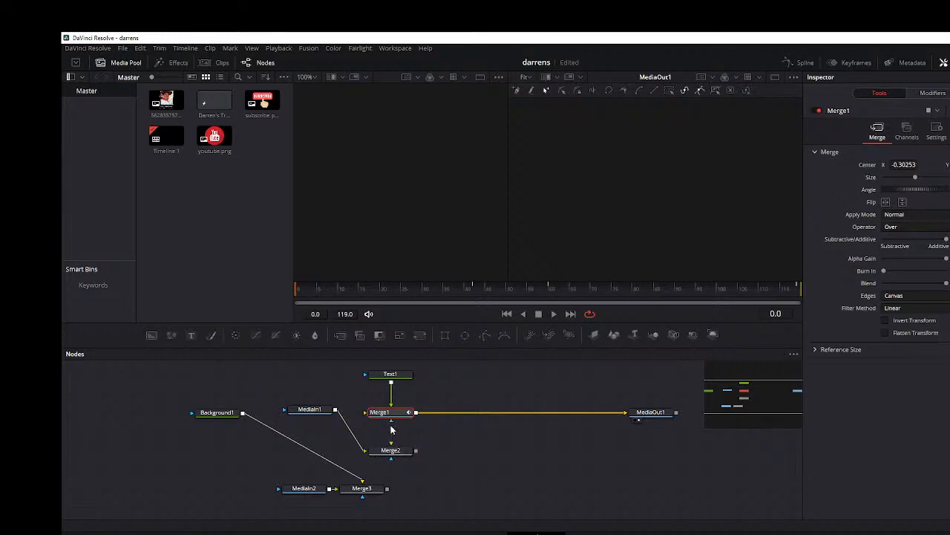
click(354, 429)
key(Delete)
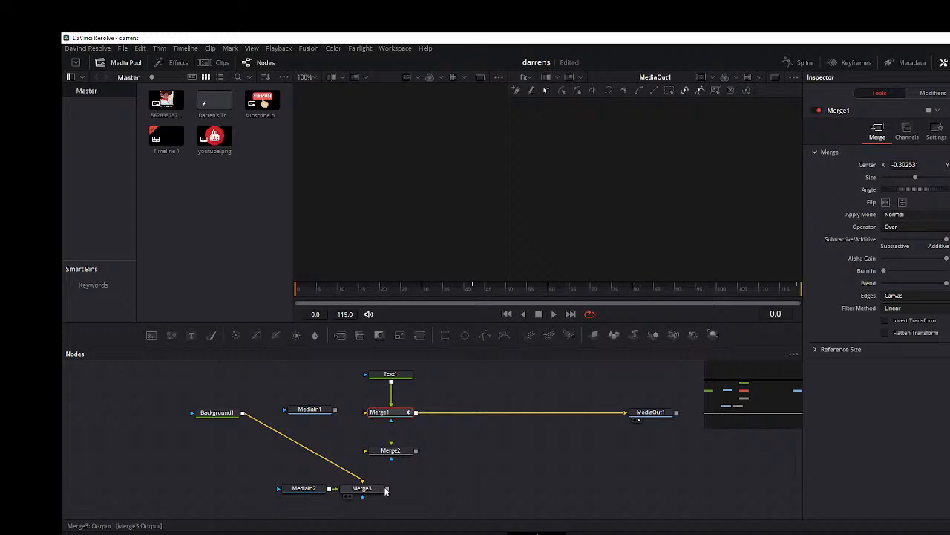
Step: Move Merge2 aside and connect MediaIn1 to Merge1's background input and Merge3's output to Merge1's effect mask
drag(391, 451, 497, 454)
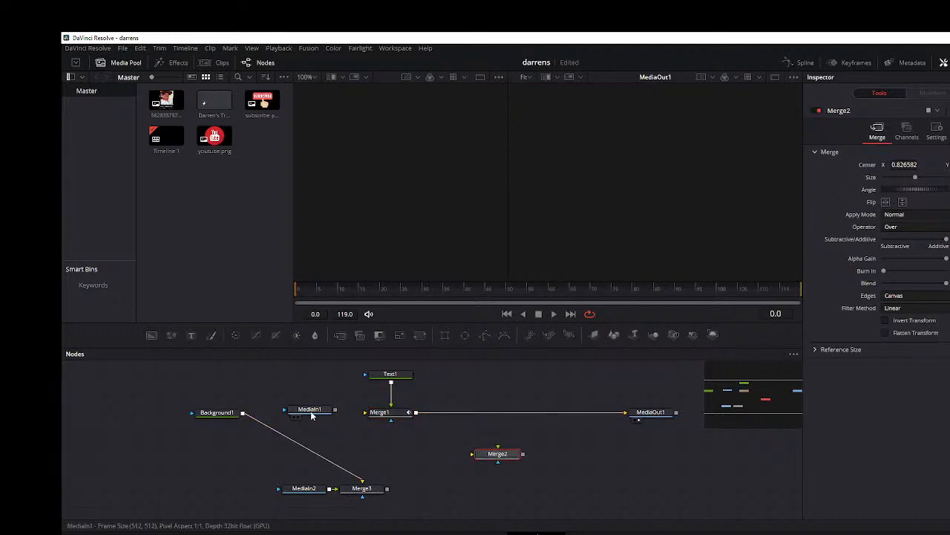
drag(335, 409, 382, 413)
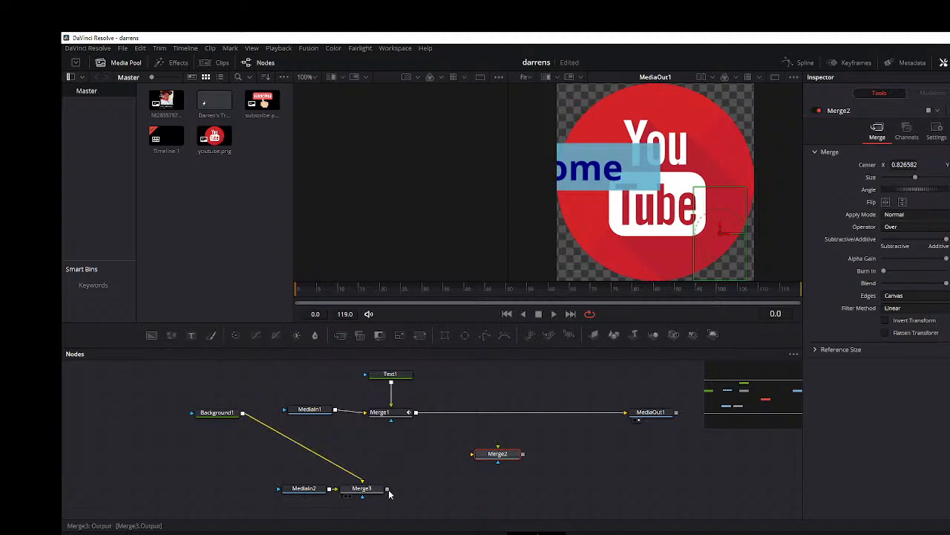
drag(387, 488, 391, 420)
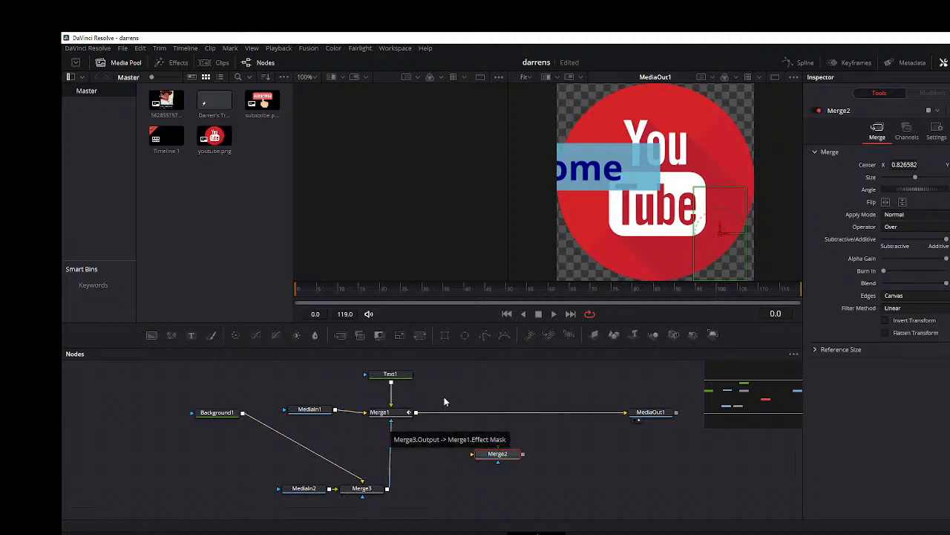
Step: Play the second Fusion clip from its start at 01:00:18:11 on the Edit page, and return to its node graph
click(478, 533)
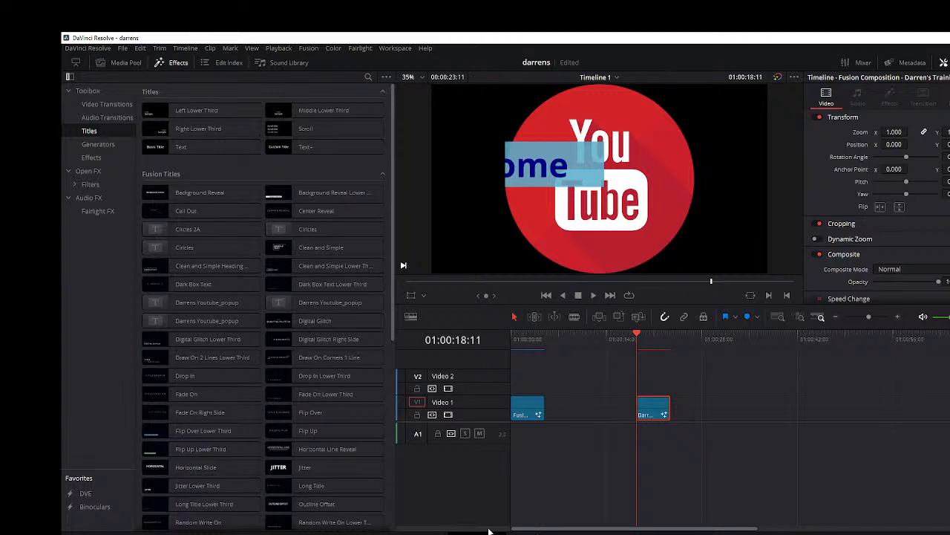
key(space)
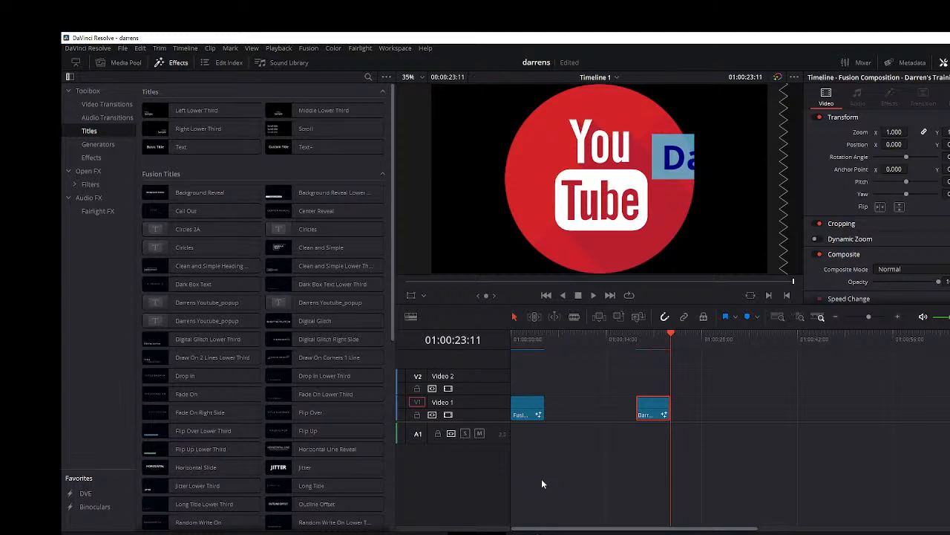
click(636, 337)
key(space)
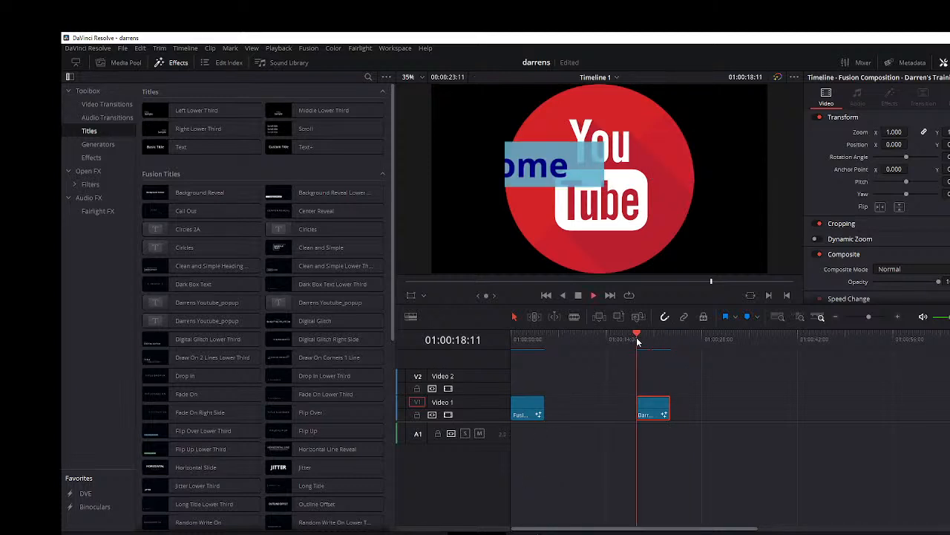
key(space)
click(537, 532)
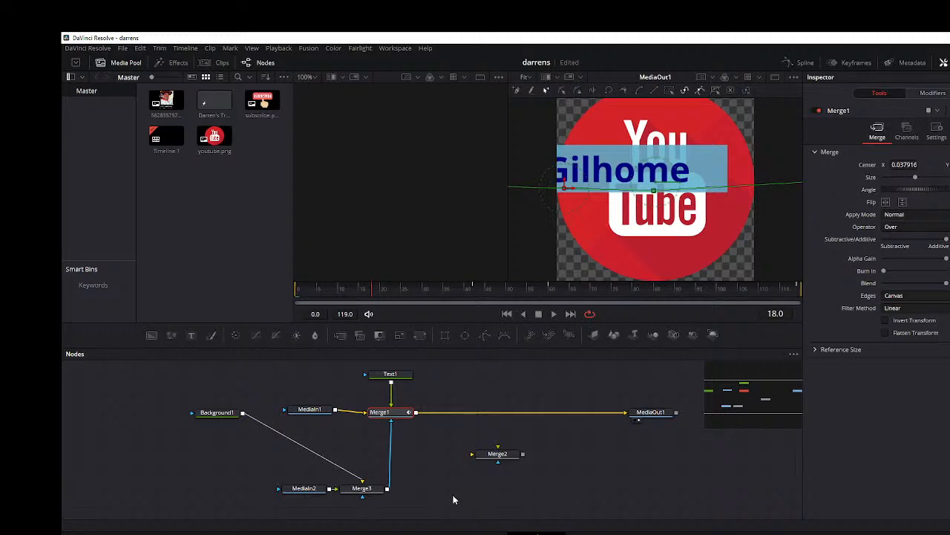
Step: Disconnect Merge3's output from Merge1's effect mask and detach MediaIn2 from Merge3
click(390, 433)
drag(303, 490, 272, 490)
click(324, 490)
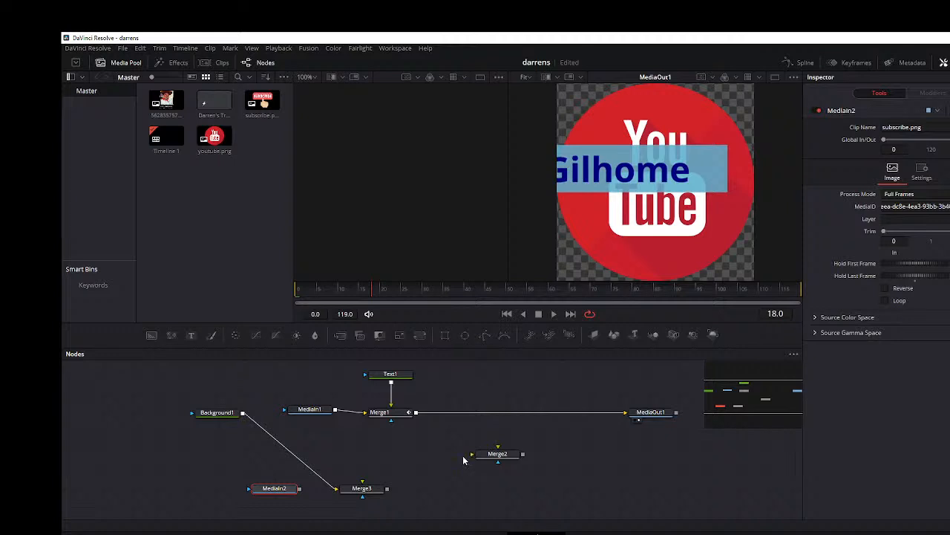
Step: Place Merge2 below Merge1, feed MediaIn2 into it, and combine it with MediaIn1 in a new Merge4 connected to Merge1's background
drag(498, 458, 373, 461)
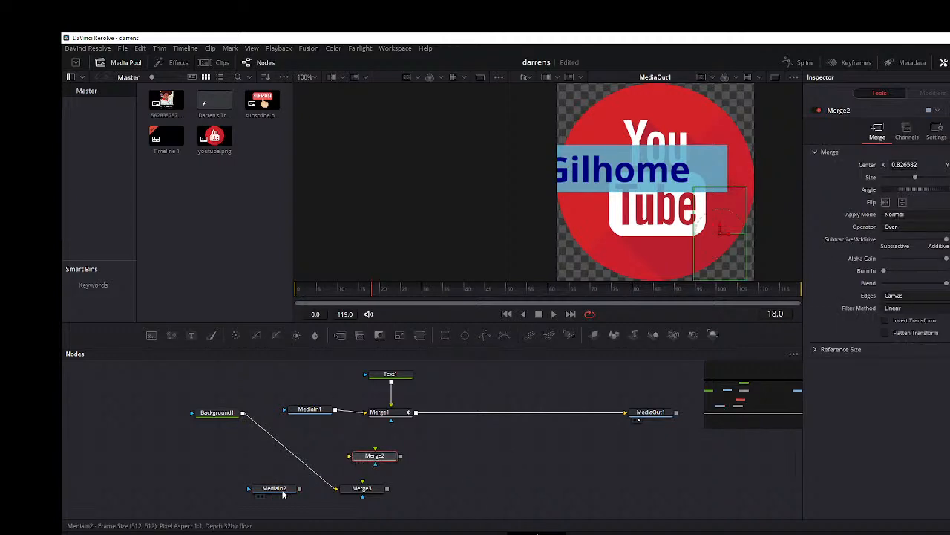
drag(295, 490, 334, 413)
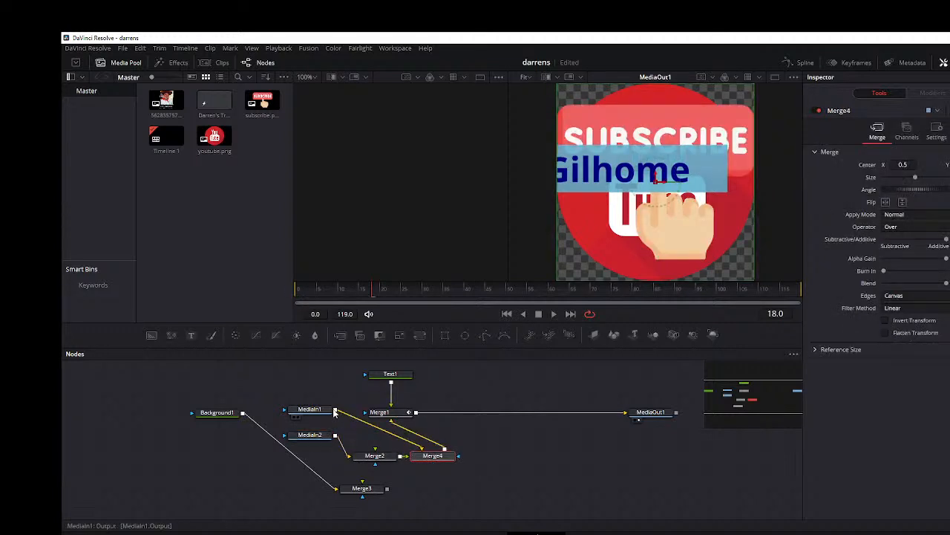
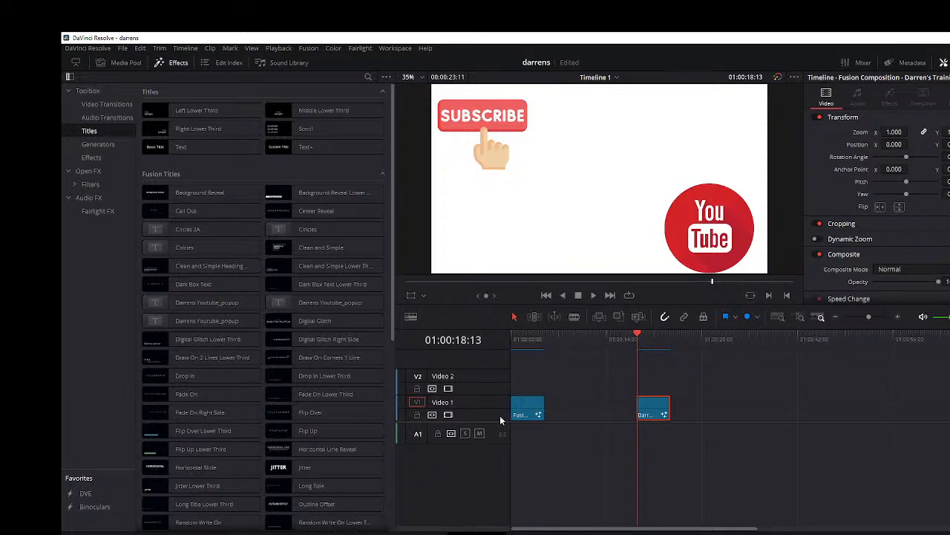
Step: Move the timeline playhead to 01:00:01:14 over the first Fusion clip
click(522, 341)
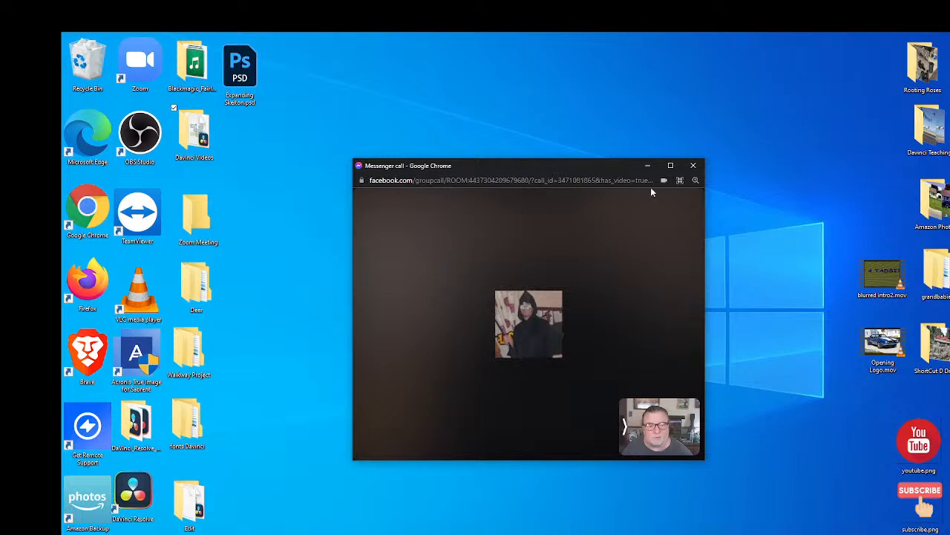
Step: End the Messenger video call and close its window
mouse_move(585, 291)
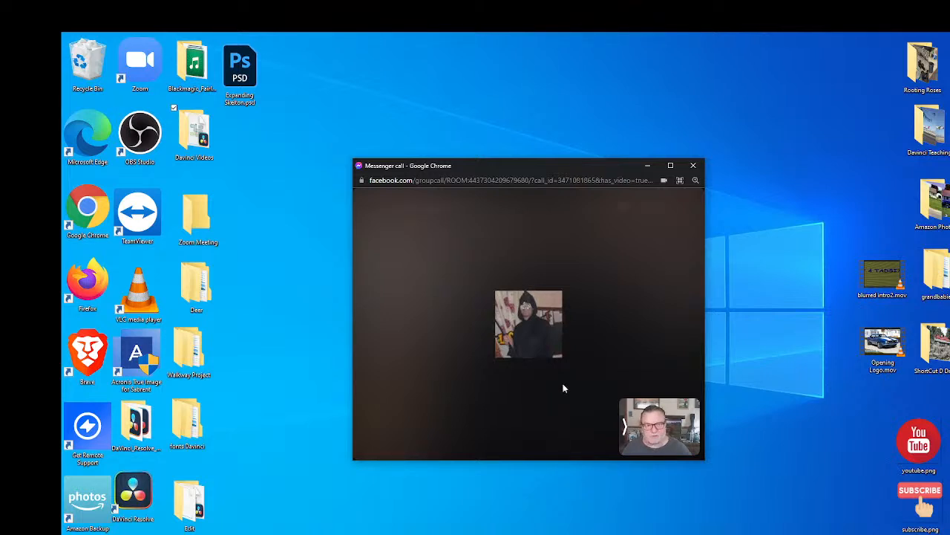
mouse_move(601, 261)
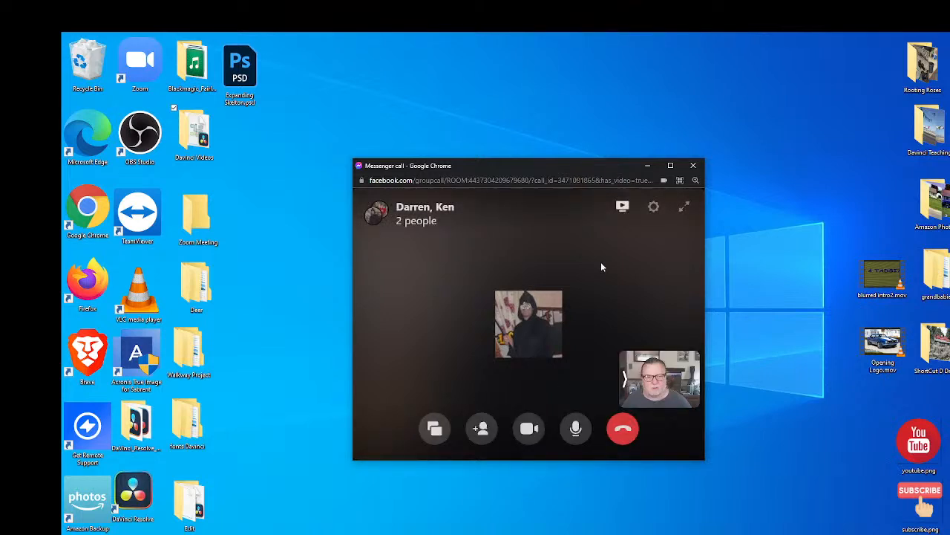
click(623, 430)
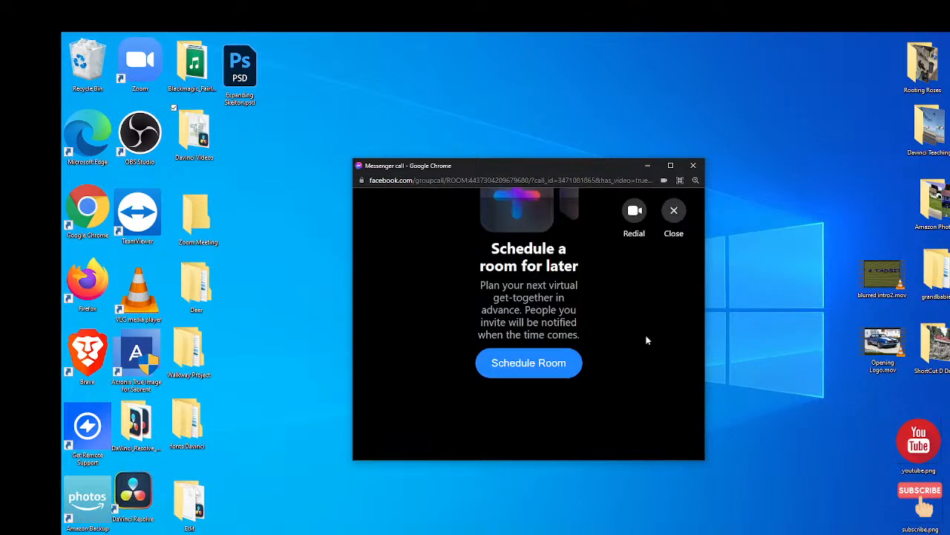
click(695, 166)
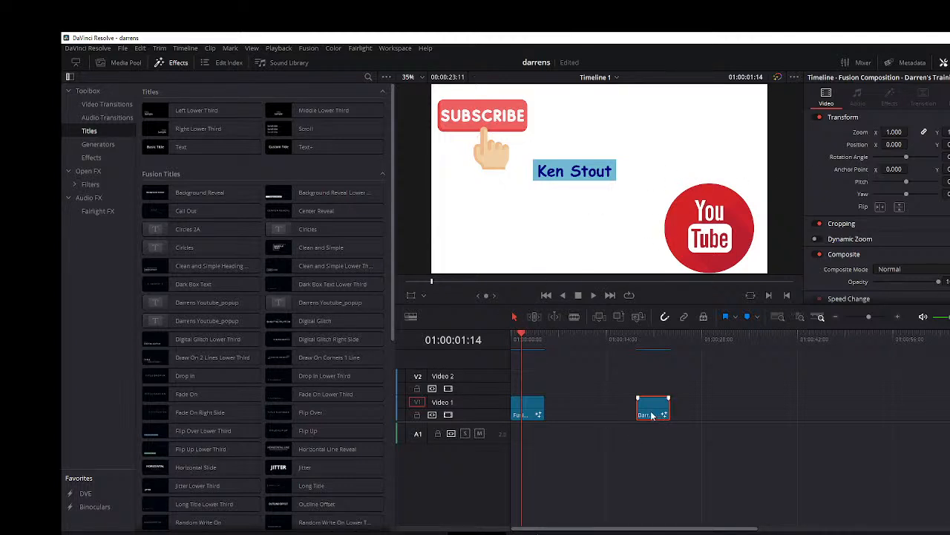
Step: Move the second Fusion clip earlier on Video 1, closer to the first clip
drag(653, 418, 582, 416)
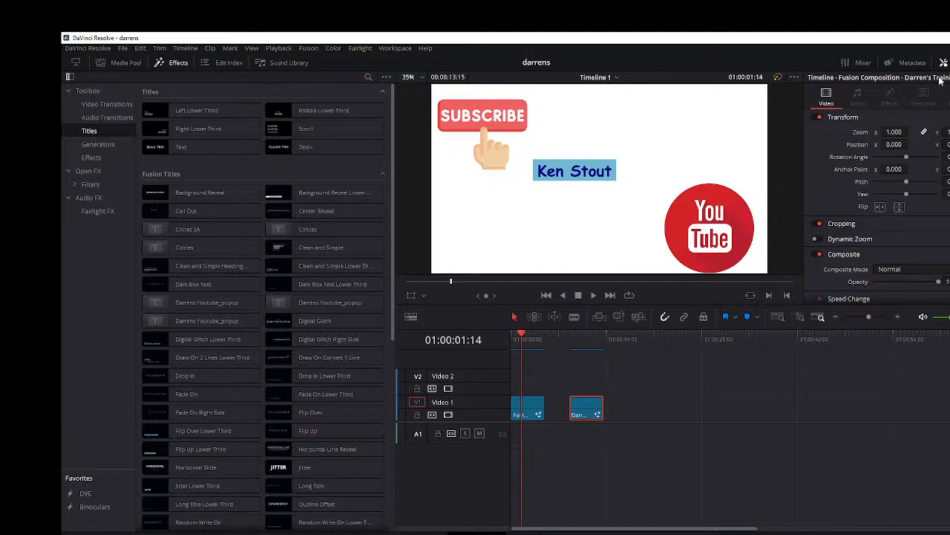
Step: Show the desktop, open Zoom and start a new meeting
key(super+d)
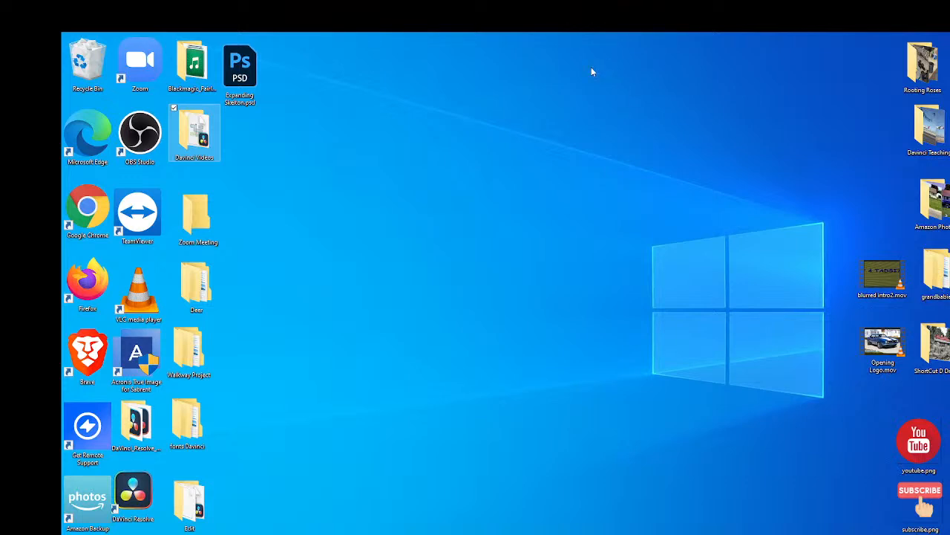
click(139, 71)
double_click(140, 71)
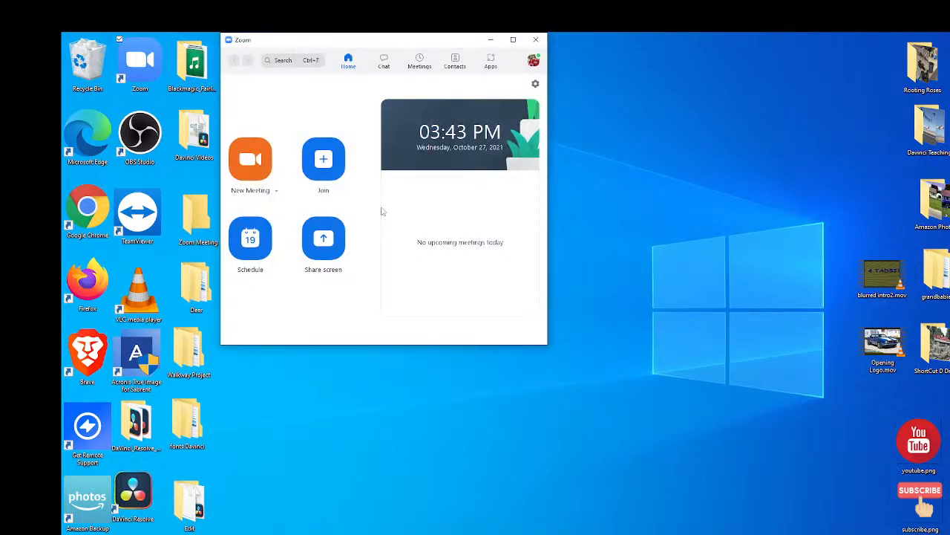
click(245, 162)
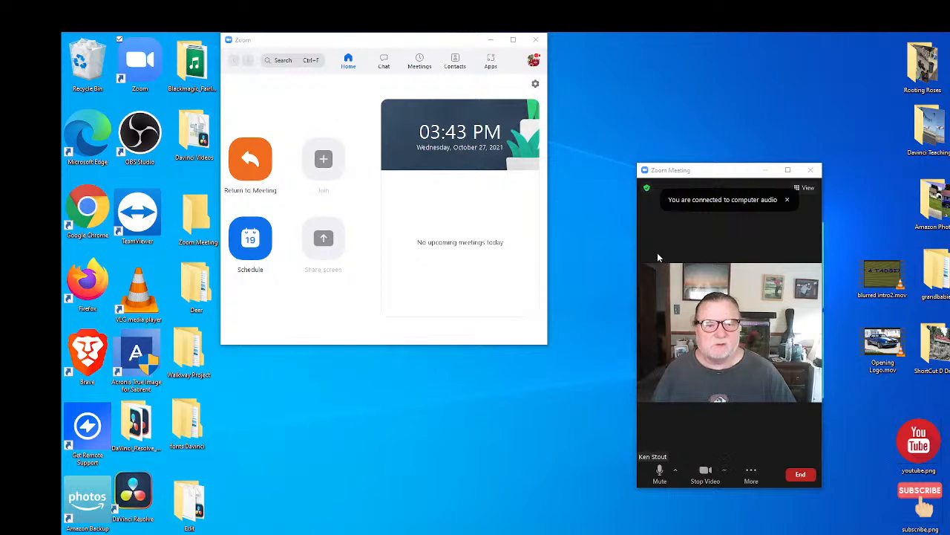
Step: Copy the invite link from the Zoom meeting's information and minimise the Zoom home window
click(647, 188)
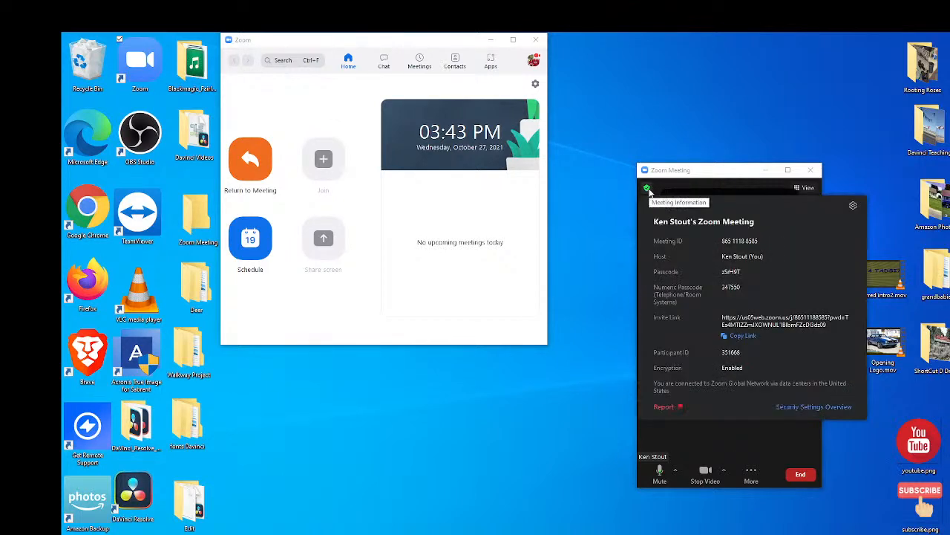
click(734, 337)
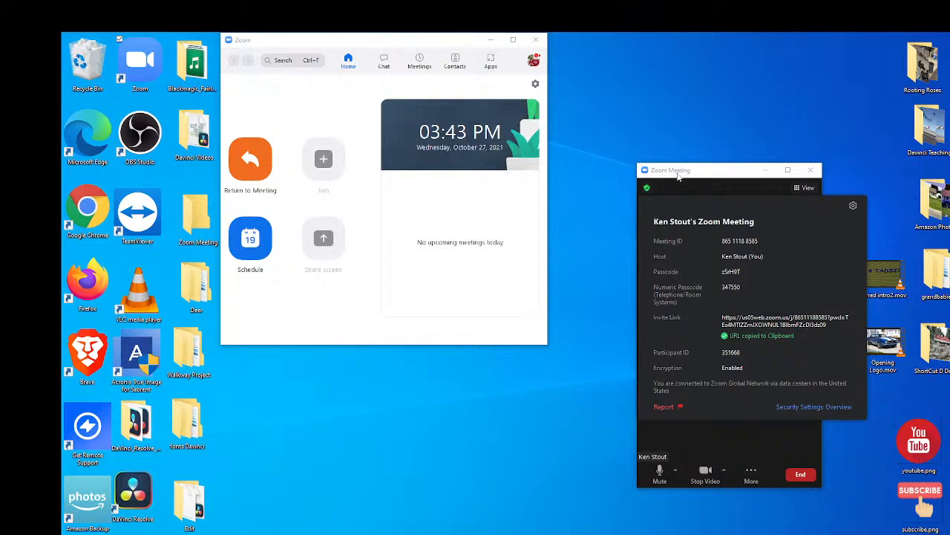
click(737, 173)
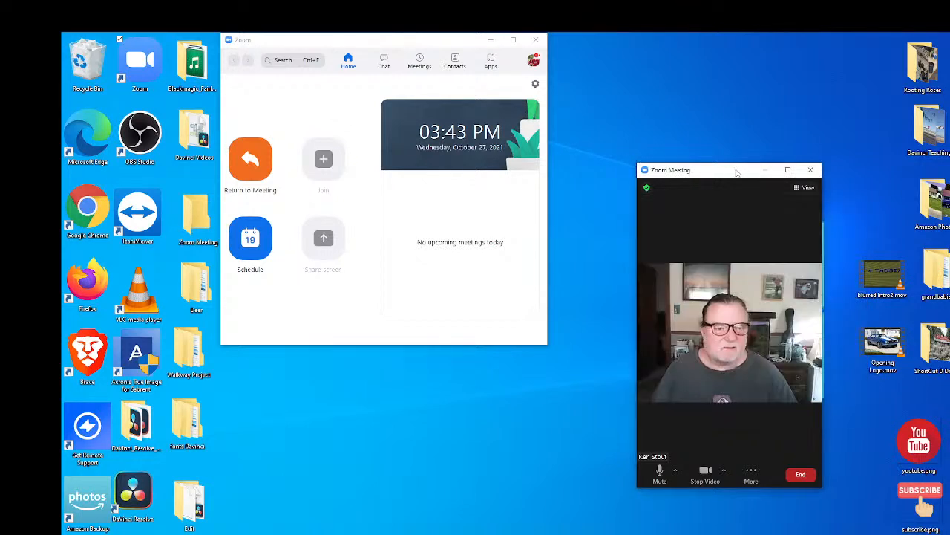
click(492, 40)
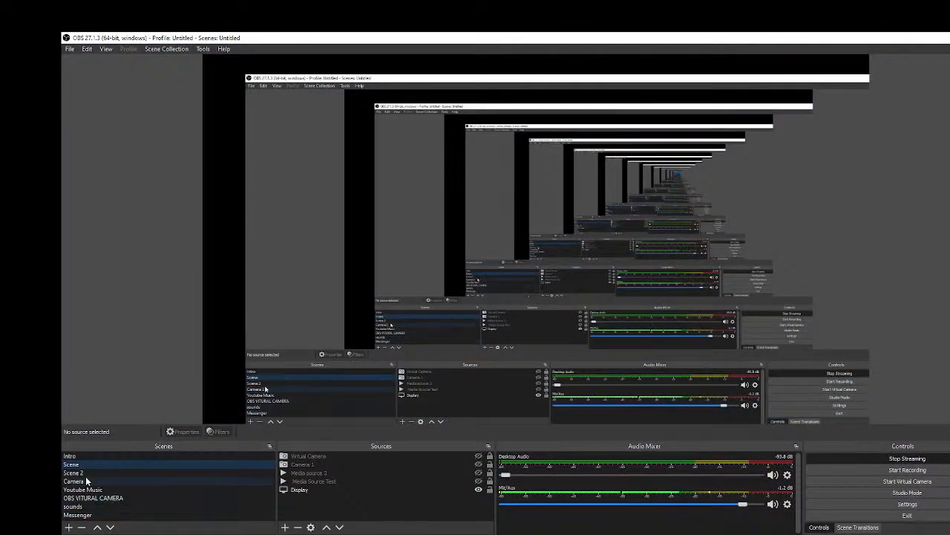
Step: Try Scene 2 in OBS and minimise the OBS window
click(74, 473)
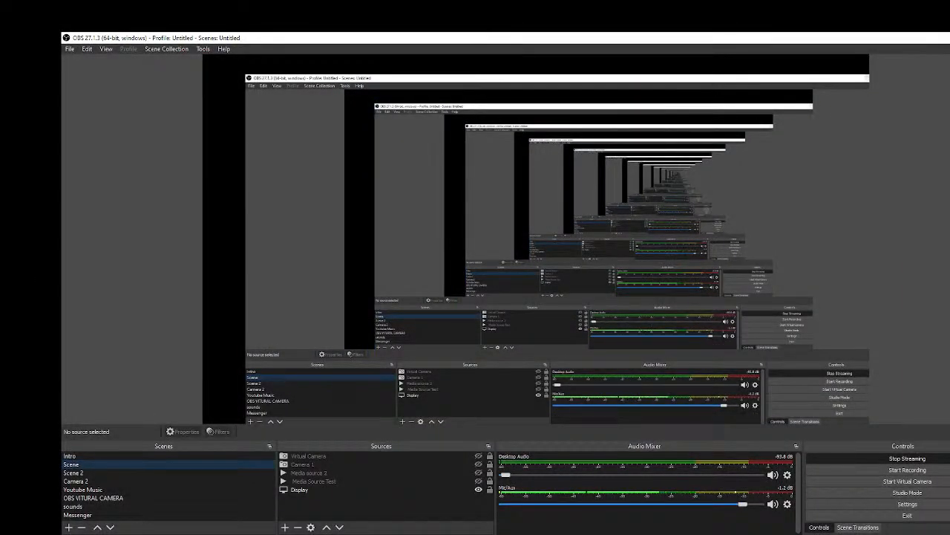
click(949, 37)
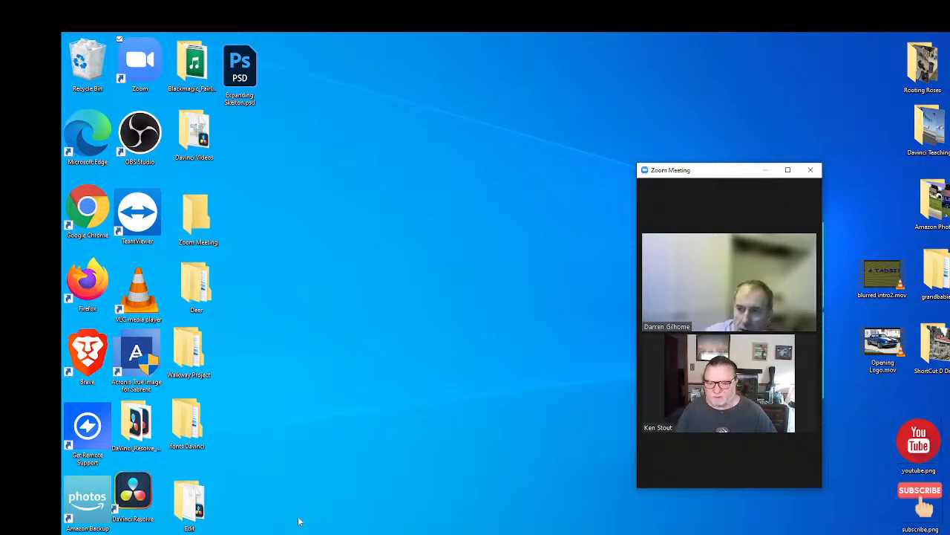
Step: Switch back to OBS and show the Display source in the Messenger scene
key(alt+Tab)
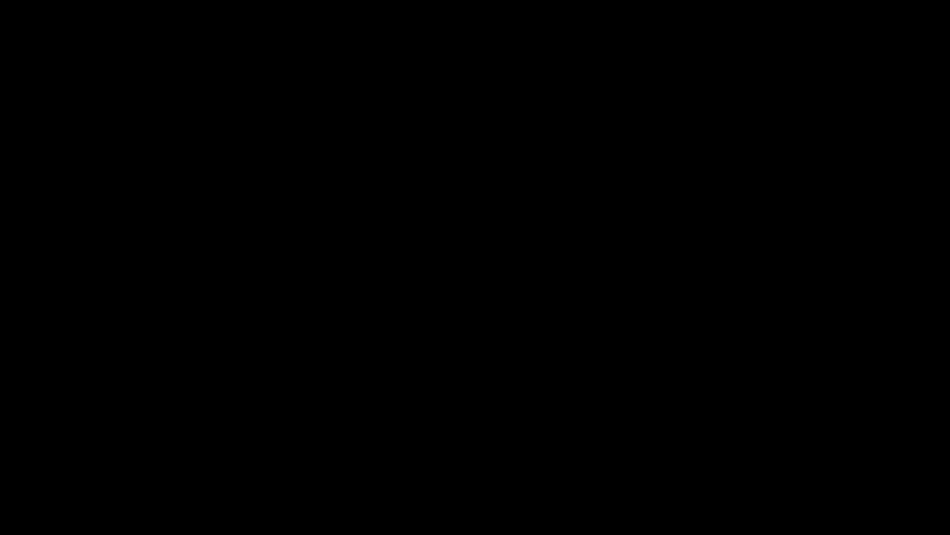
click(416, 433)
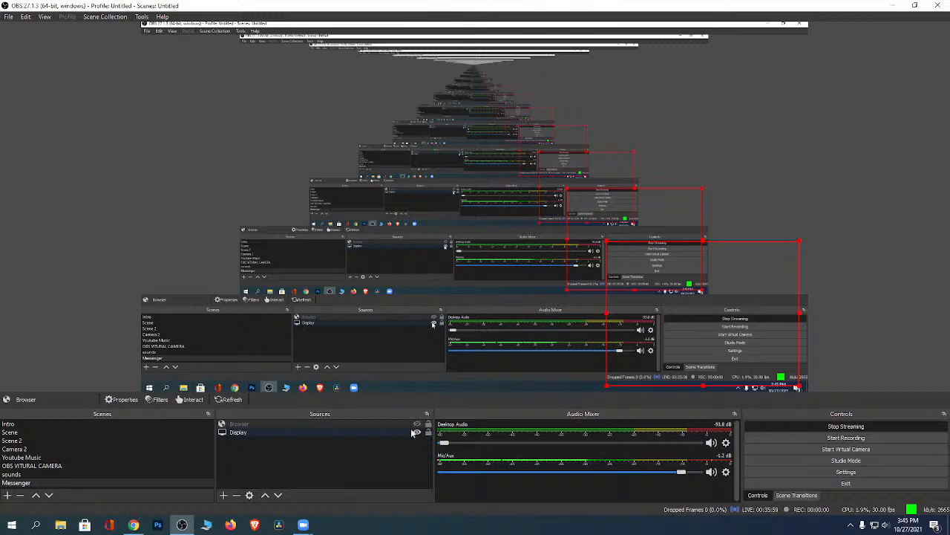
Step: Open the properties of the Messenger scene's Browser source and clear its URL completely
click(241, 425)
right_click(242, 425)
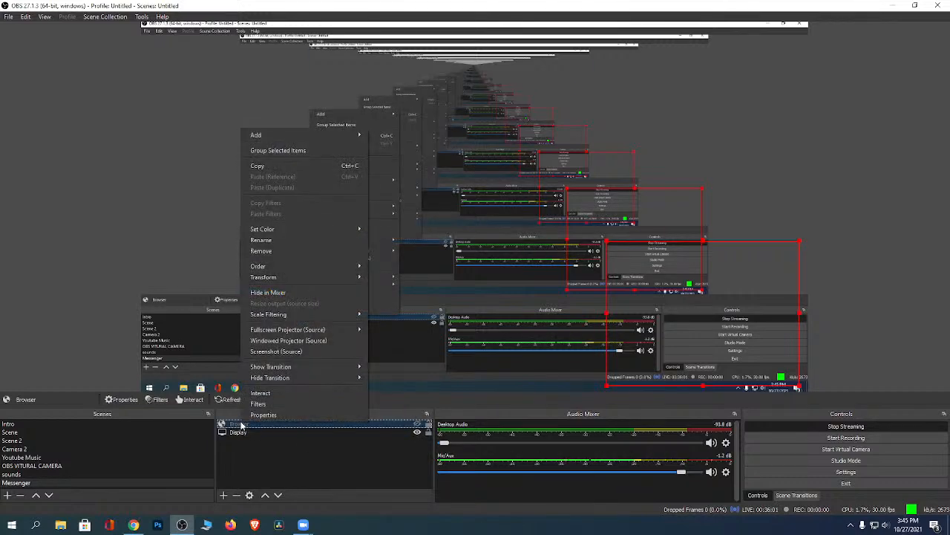
click(255, 415)
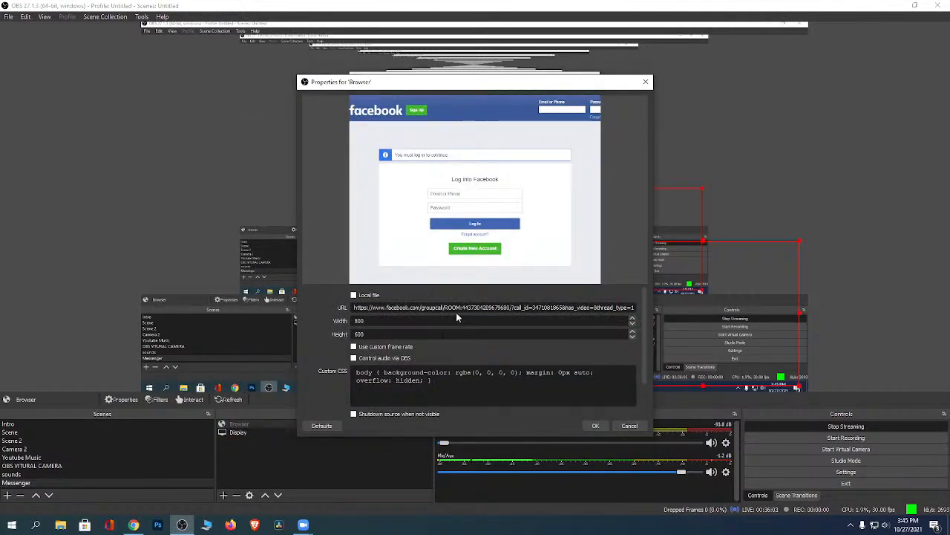
drag(457, 307, 354, 307)
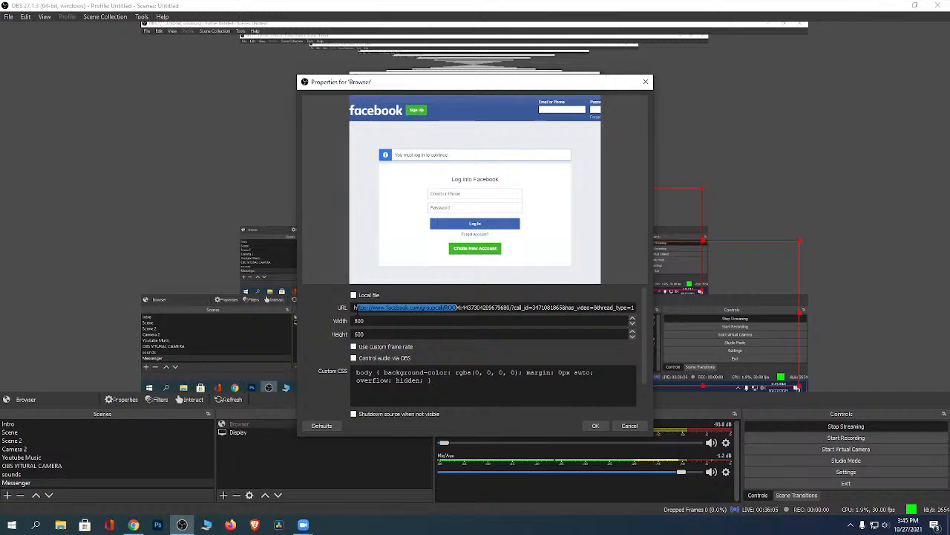
key(Delete)
key(Delete)
key(Delete)
key(Delete)
key(Delete)
key(Delete)
key(Delete)
key(Delete)
key(Delete)
key(Delete)
key(Delete)
key(Delete)
key(Delete)
key(Delete)
key(Delete)
key(Delete)
key(Delete)
key(Delete)
key(Delete)
key(Delete)
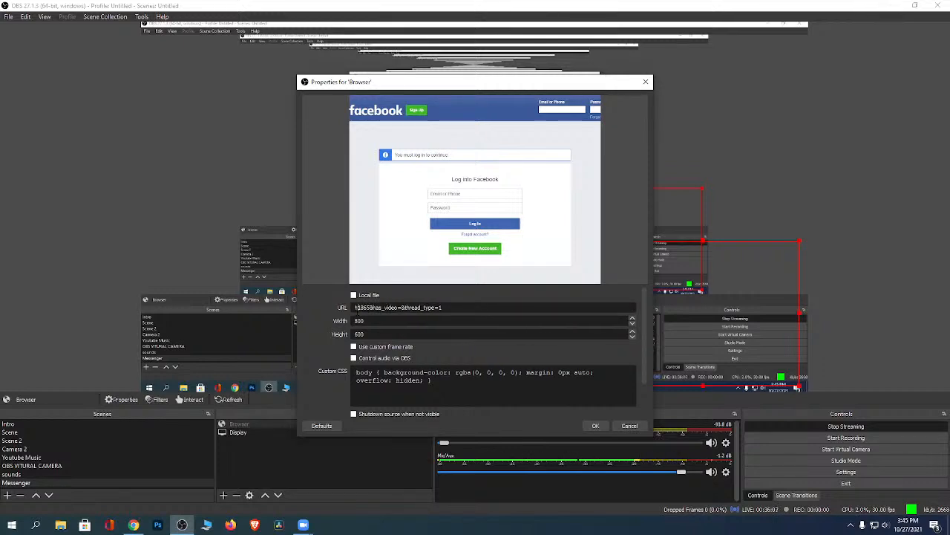
key(Delete)
key(Delete)
key(Delete)
key(Delete)
key(Delete)
key(Delete)
key(Delete)
key(Delete)
key(Delete)
key(Delete)
key(Delete)
key(Delete)
key(Delete)
key(Delete)
key(Delete)
key(Delete)
key(Delete)
key(Delete)
key(Delete)
key(Delete)
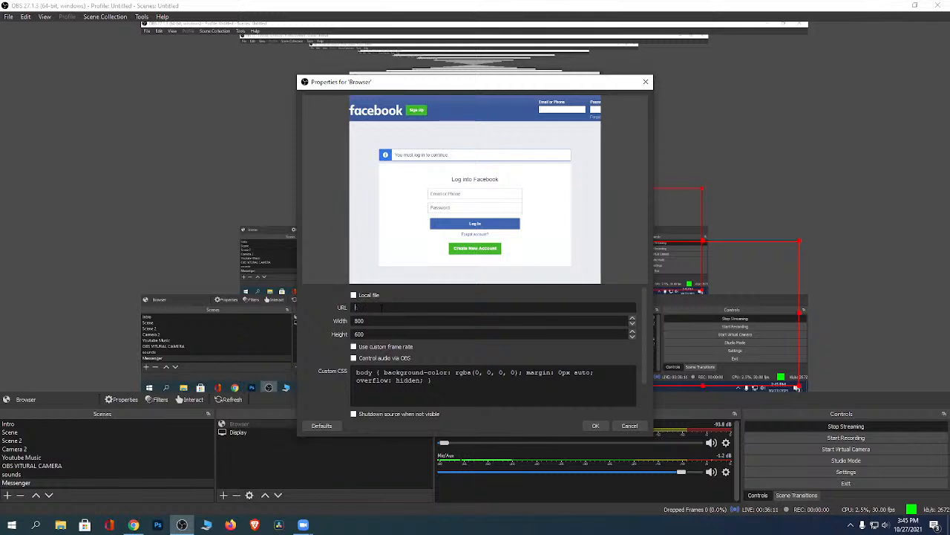
key(Delete)
Step: Paste the copied Zoom invite link as the Browser source's URL and accept the properties
right_click(373, 308)
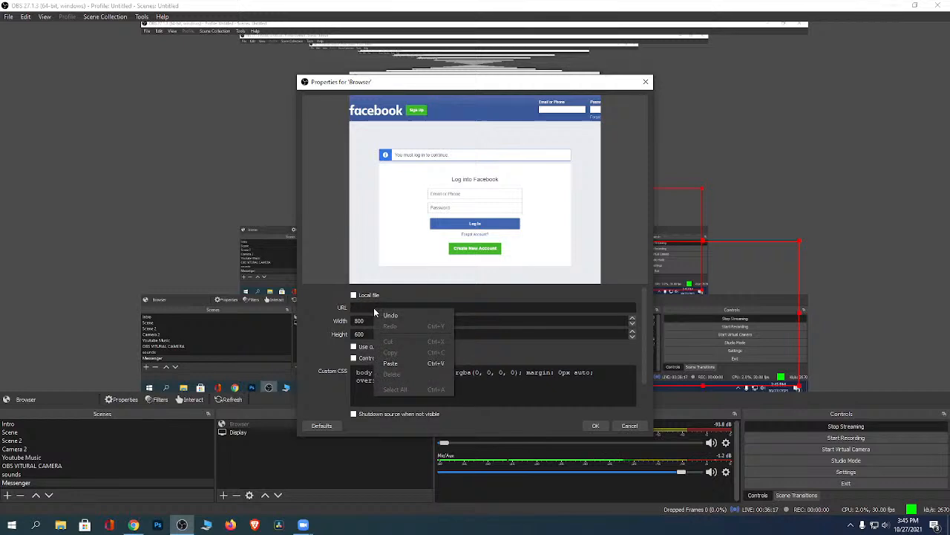
click(391, 363)
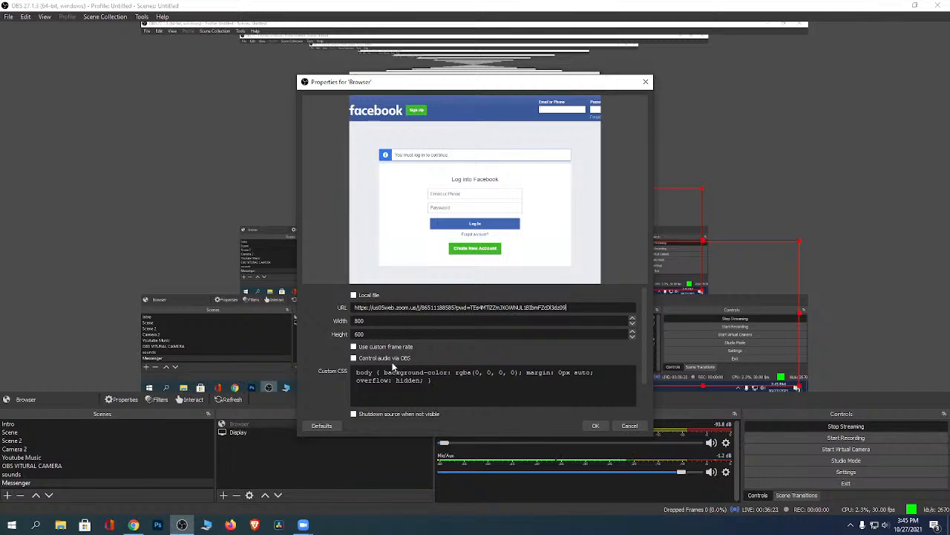
click(592, 424)
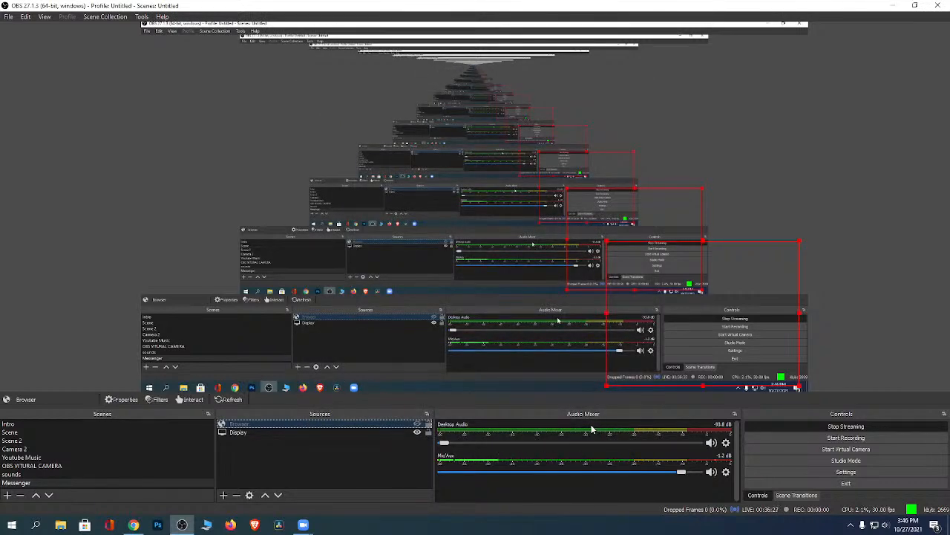
Step: Show the Browser source in the Messenger scene to check the Zoom page, and toggle its visibility again
click(418, 424)
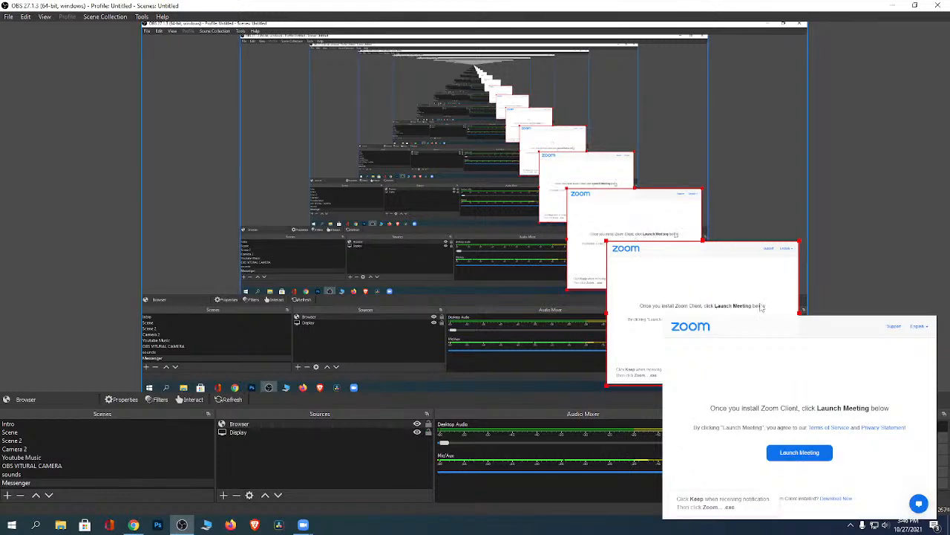
click(242, 426)
click(417, 423)
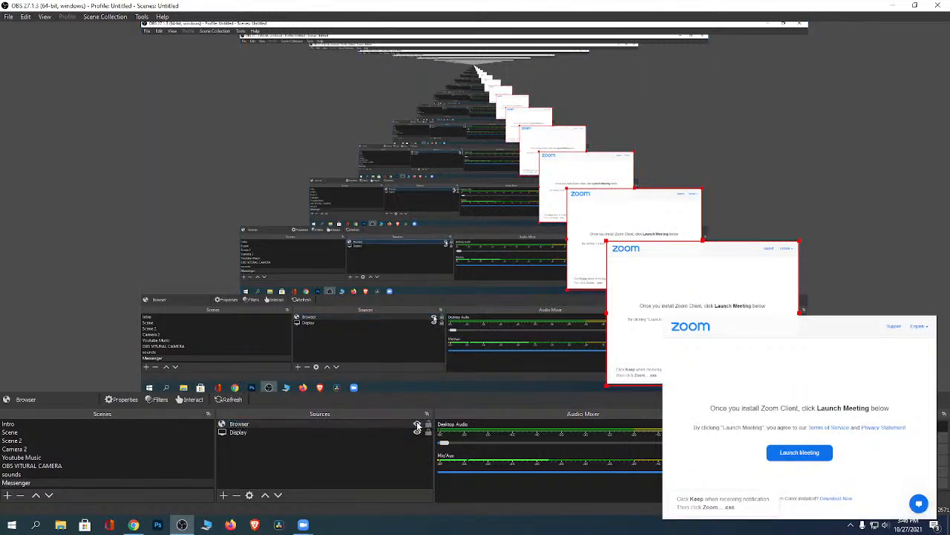
Step: Minimize OBS and move the Zoom Meeting window down to the lower right area of the desktop
click(892, 5)
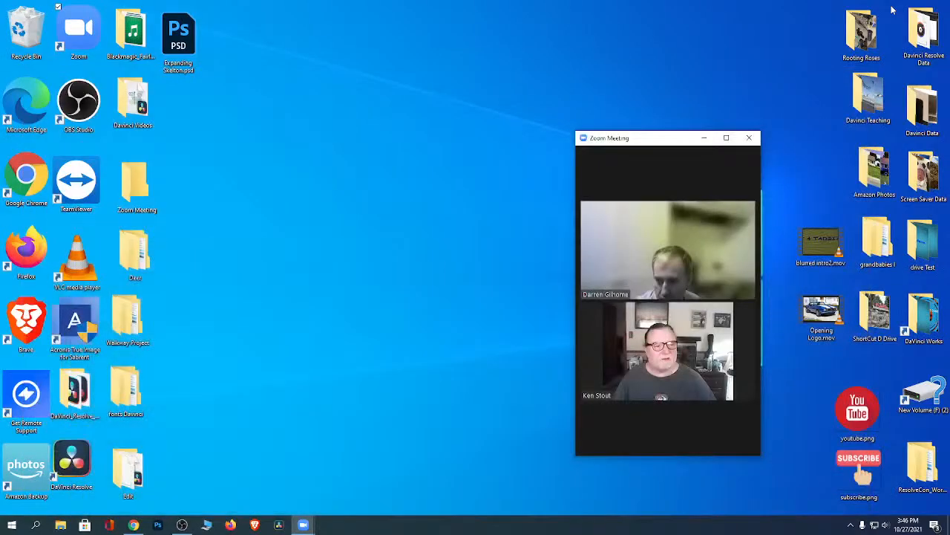
right_click(657, 141)
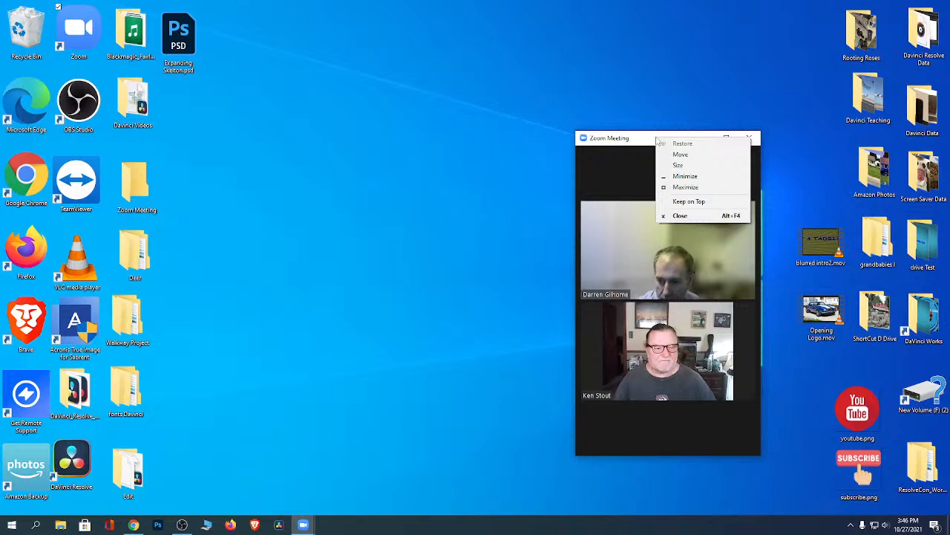
click(648, 141)
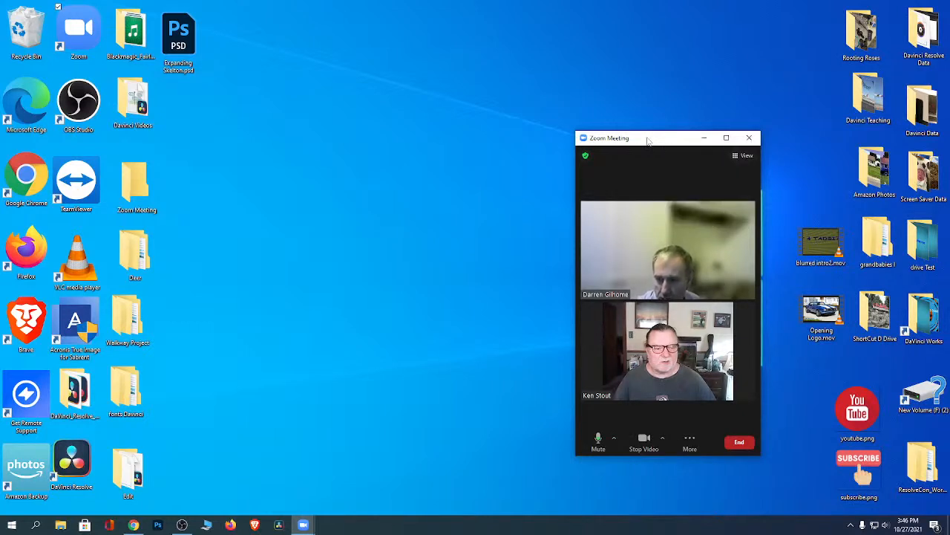
drag(662, 139, 725, 184)
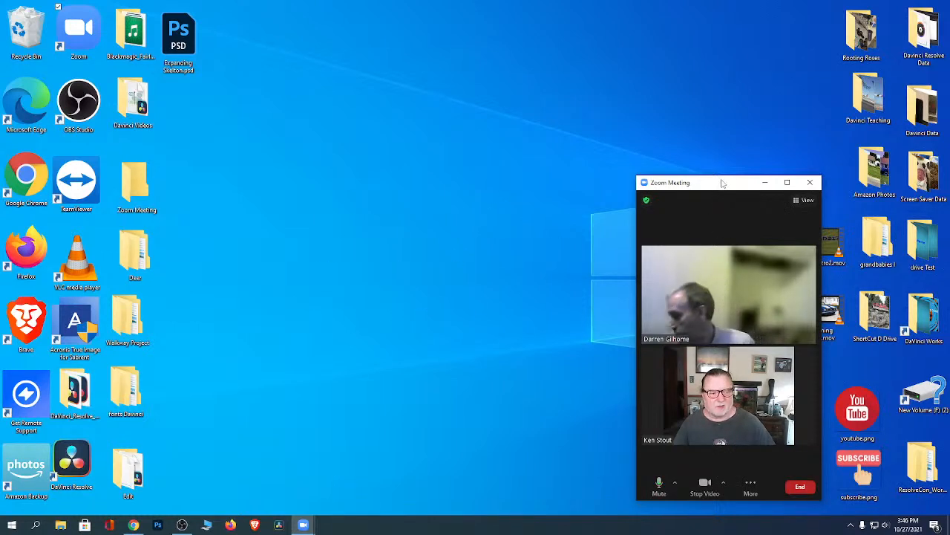
drag(722, 177, 728, 260)
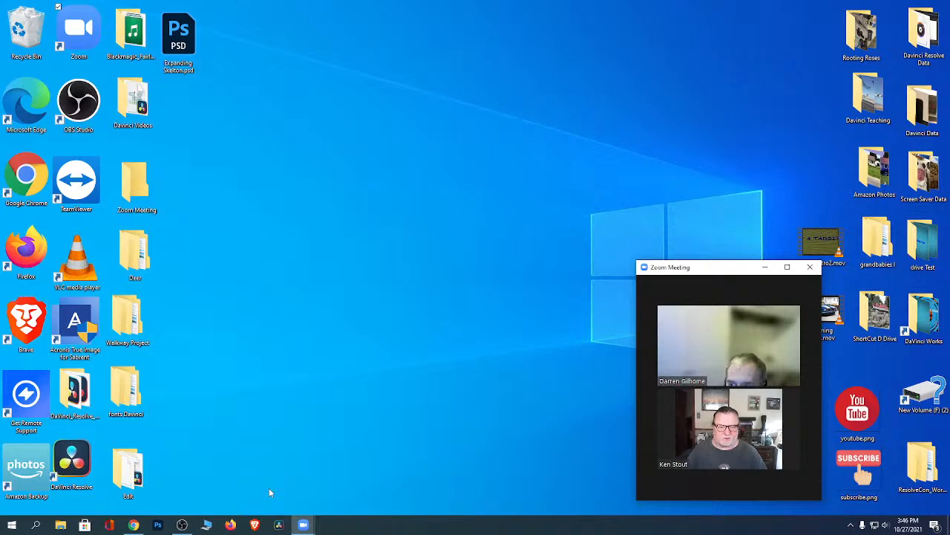
Step: Return to OBS and remove the Browser source from the Messenger scene, confirming the removal
click(182, 524)
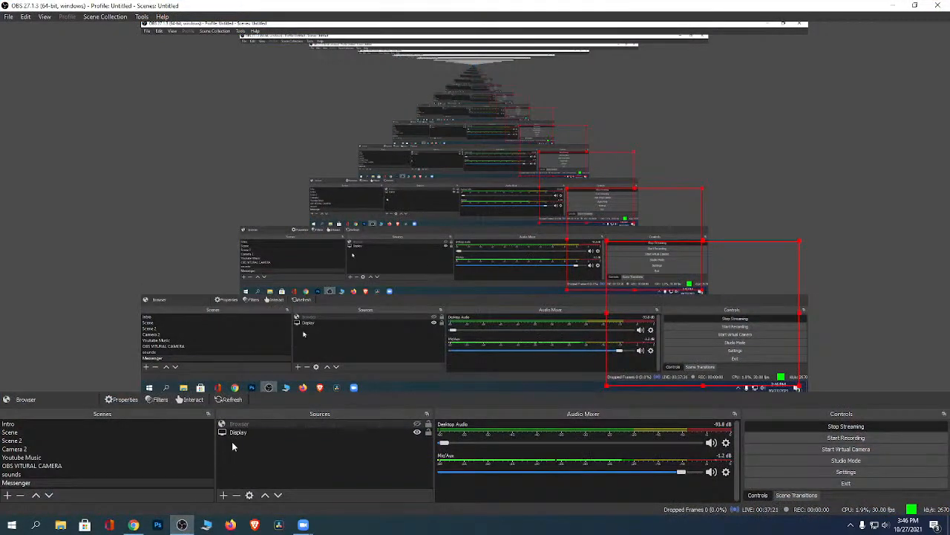
right_click(233, 421)
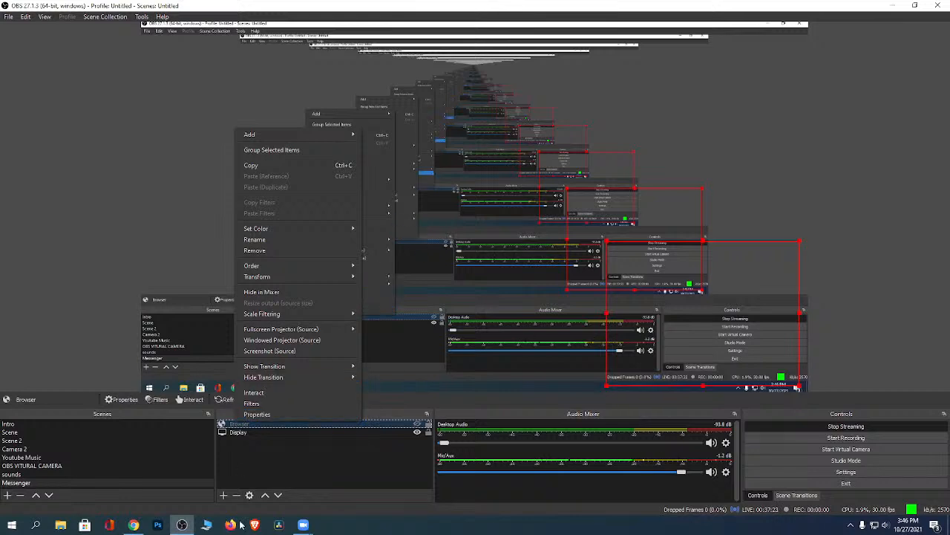
click(236, 496)
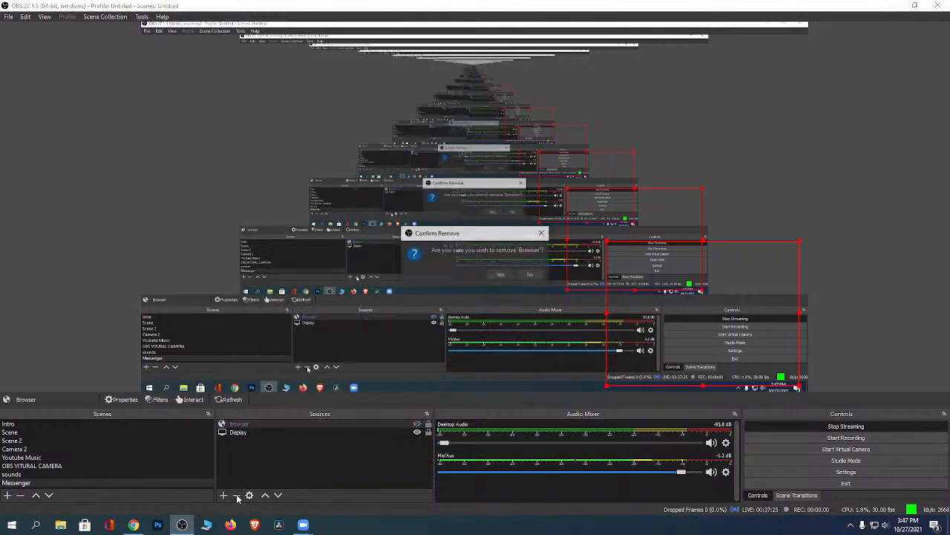
click(502, 275)
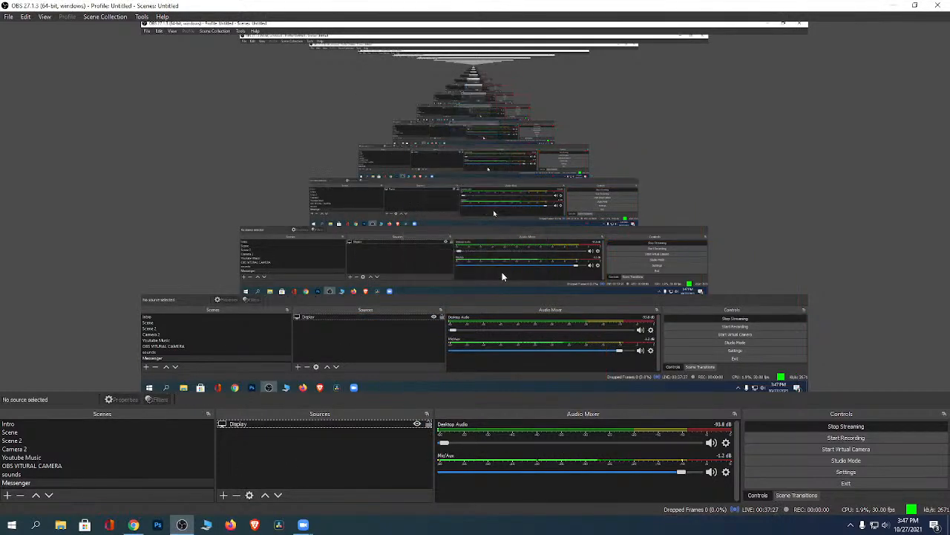
Step: Try to add a Window Capture source named zoom for the Zoom Meeting window, and remove that source again
click(224, 495)
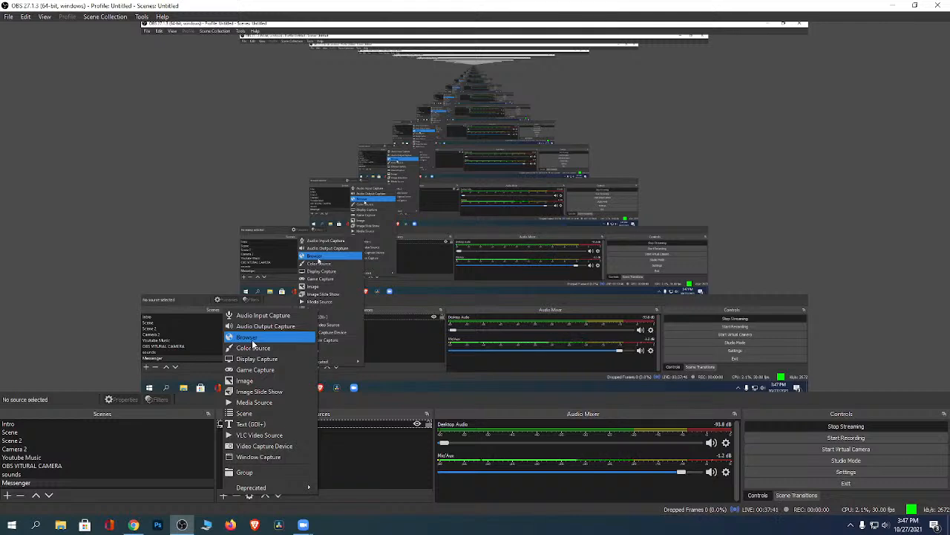
click(262, 457)
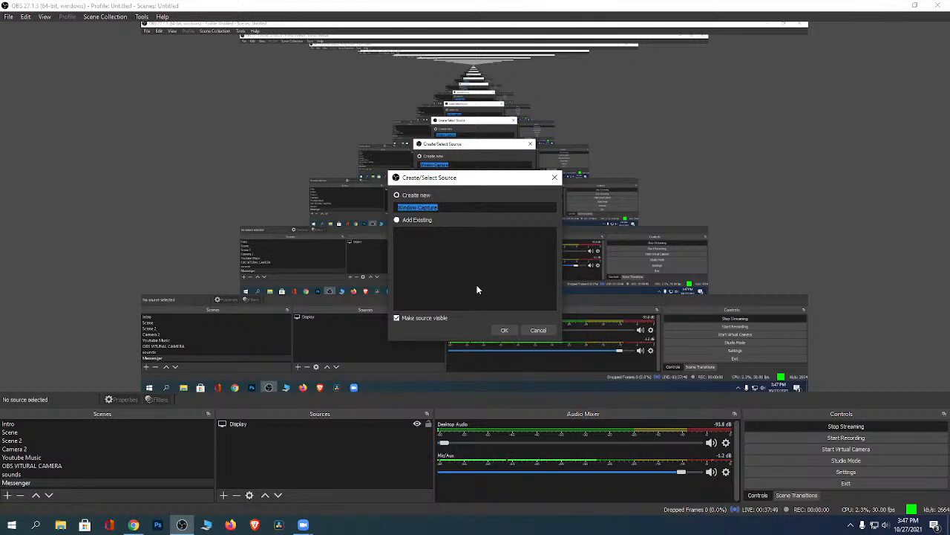
text(zoom)
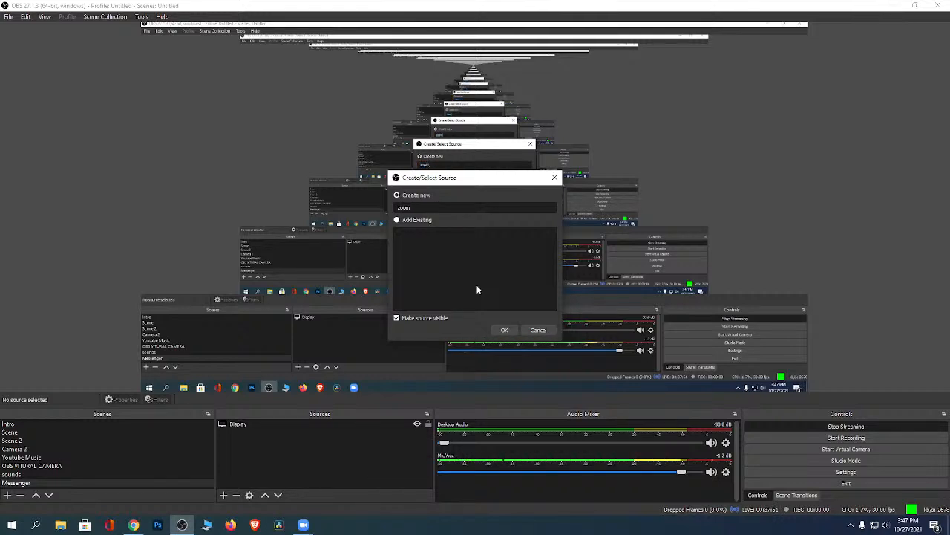
click(504, 329)
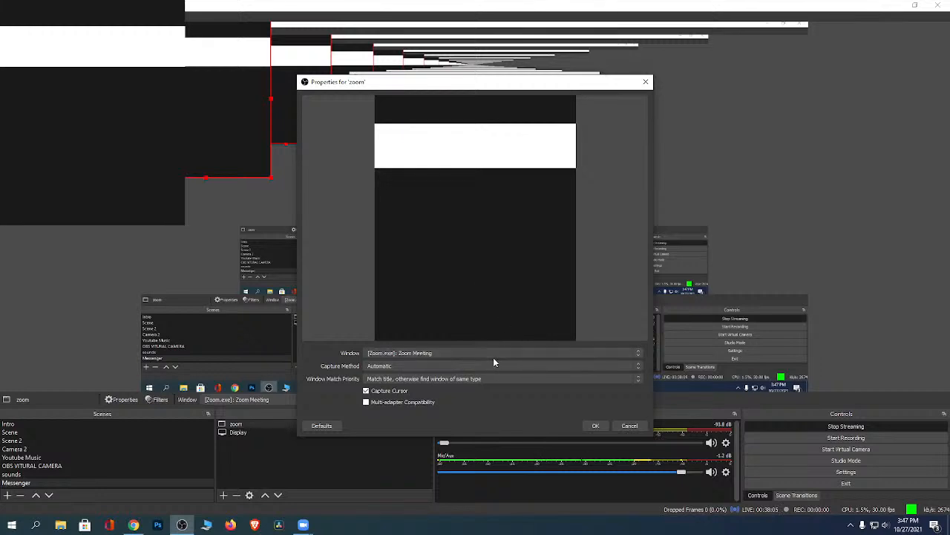
click(637, 356)
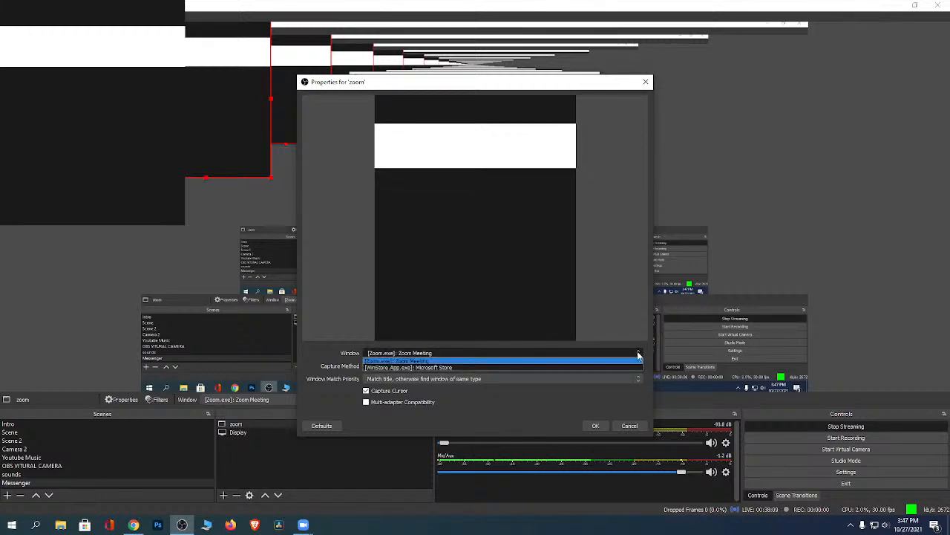
click(402, 361)
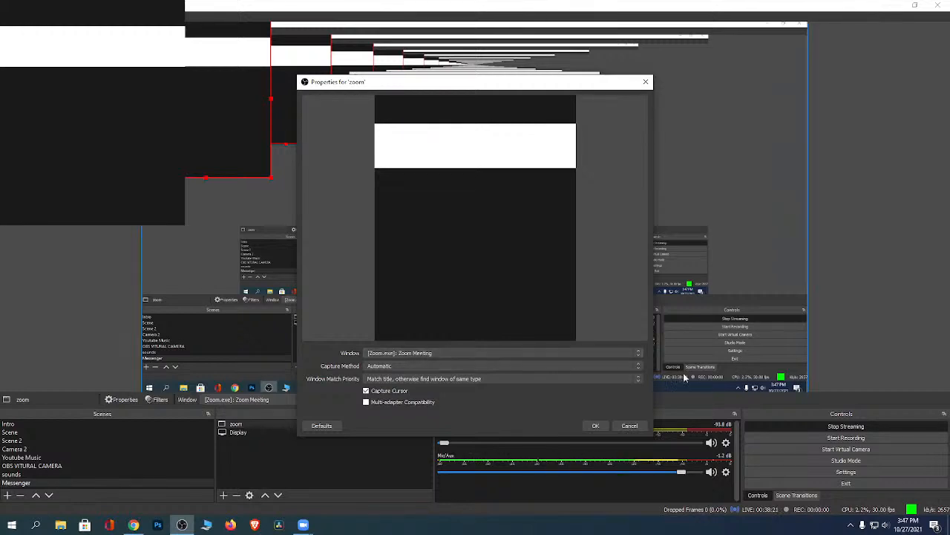
click(628, 425)
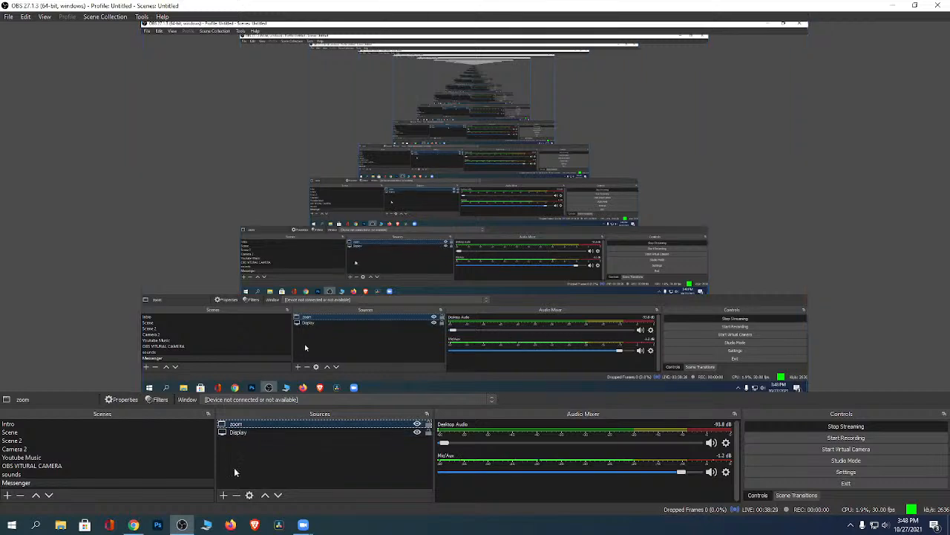
click(237, 495)
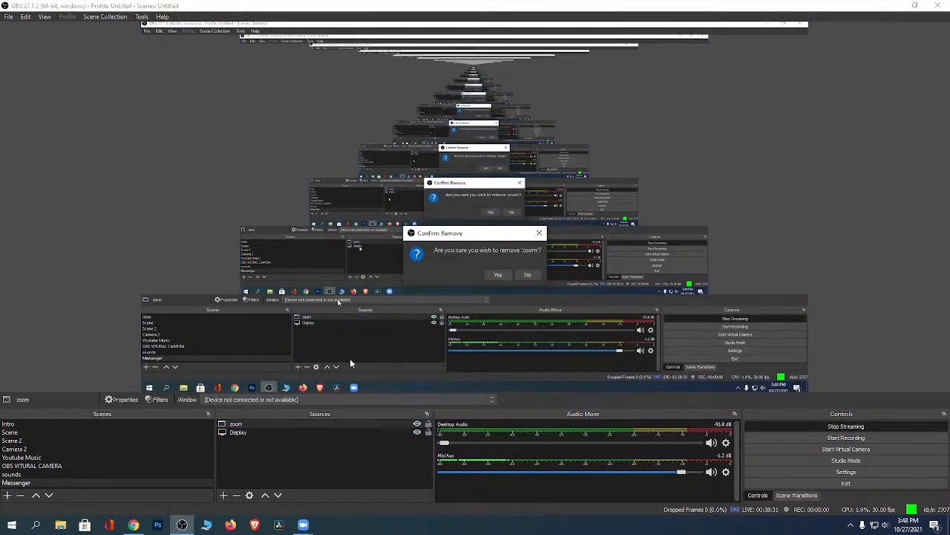
click(498, 275)
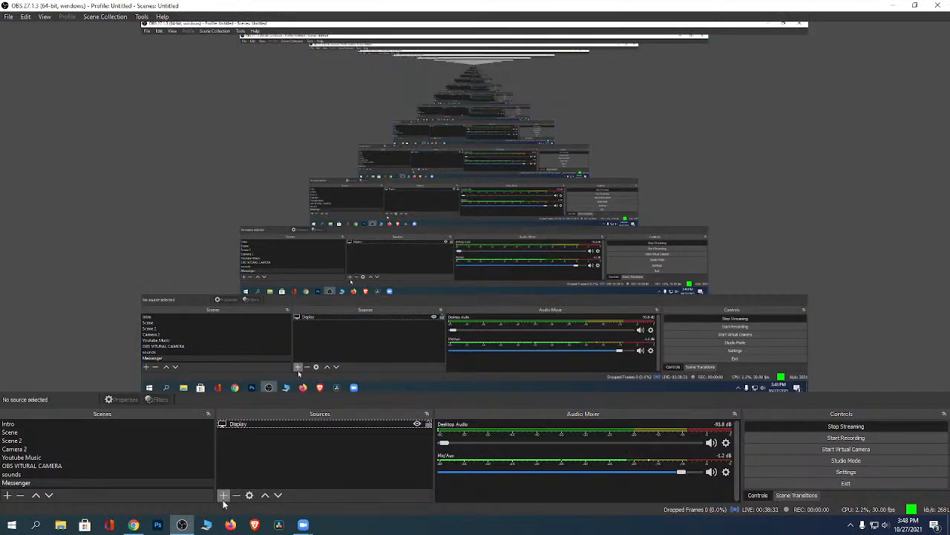
Step: Add a Window Capture source named zoom for the Zoom Meeting window and place it, scaled down, in the canvas's lower-right corner
click(224, 494)
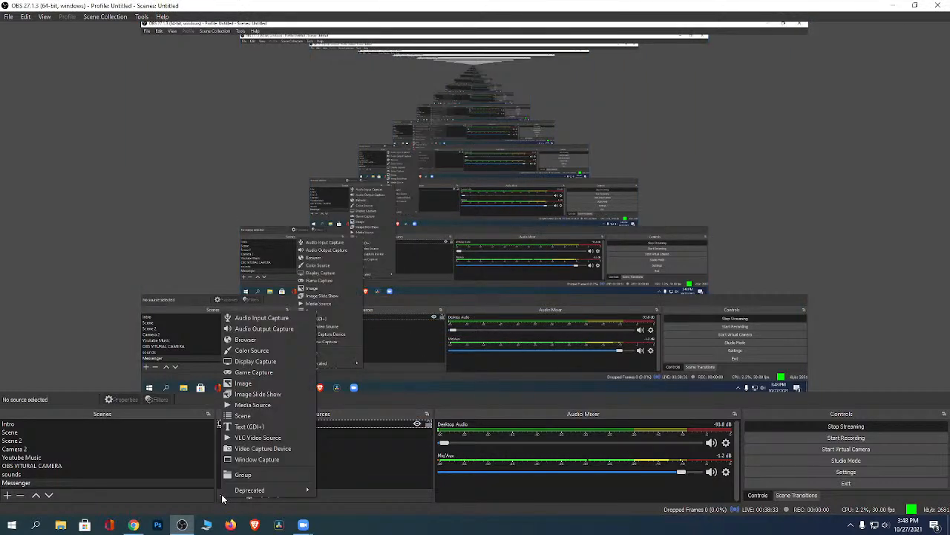
click(256, 460)
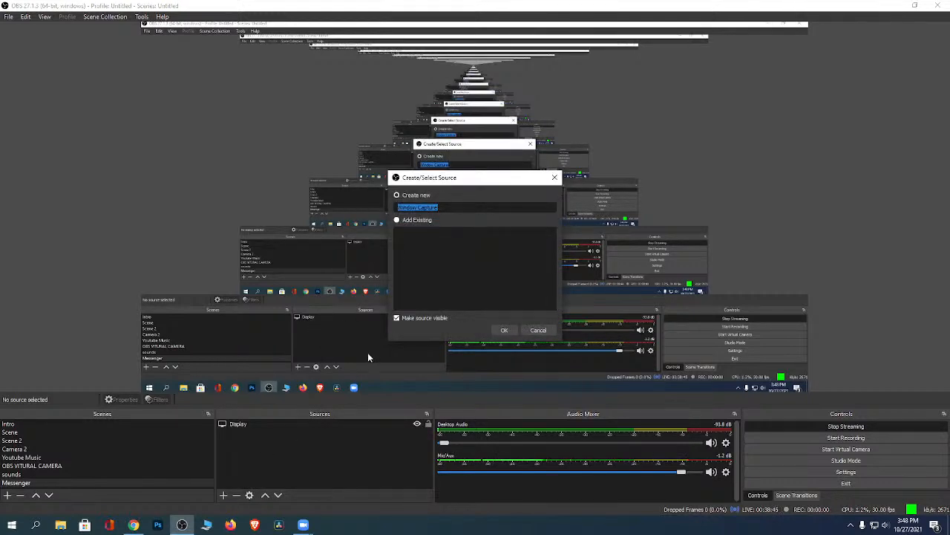
text(zoom)
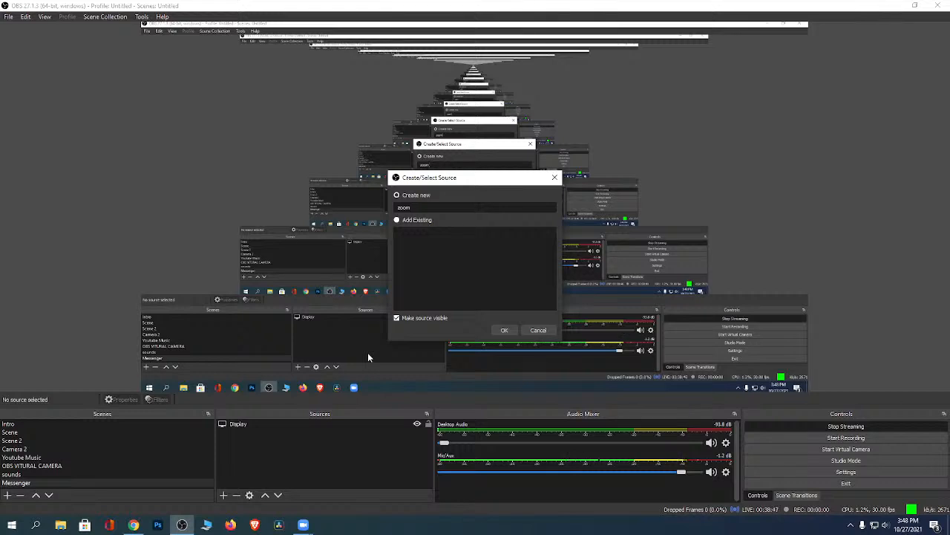
click(505, 330)
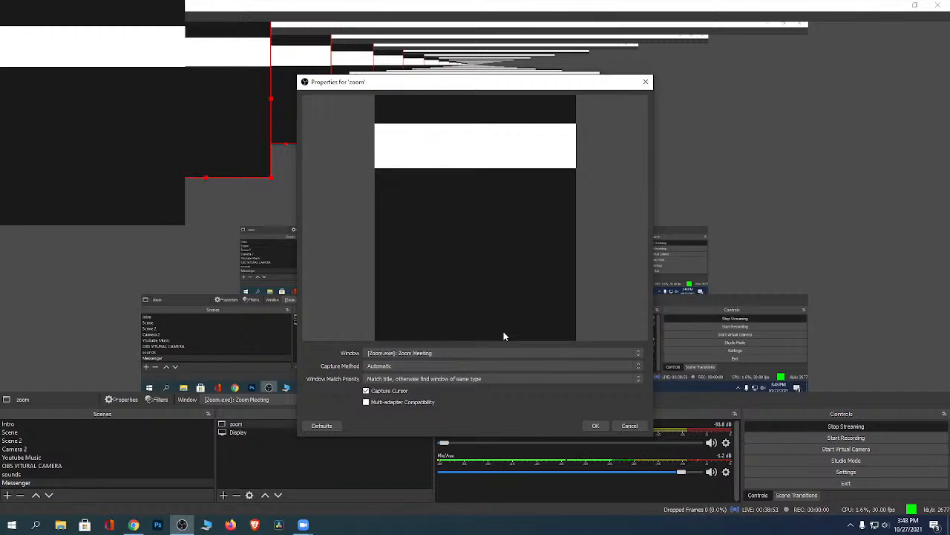
click(594, 426)
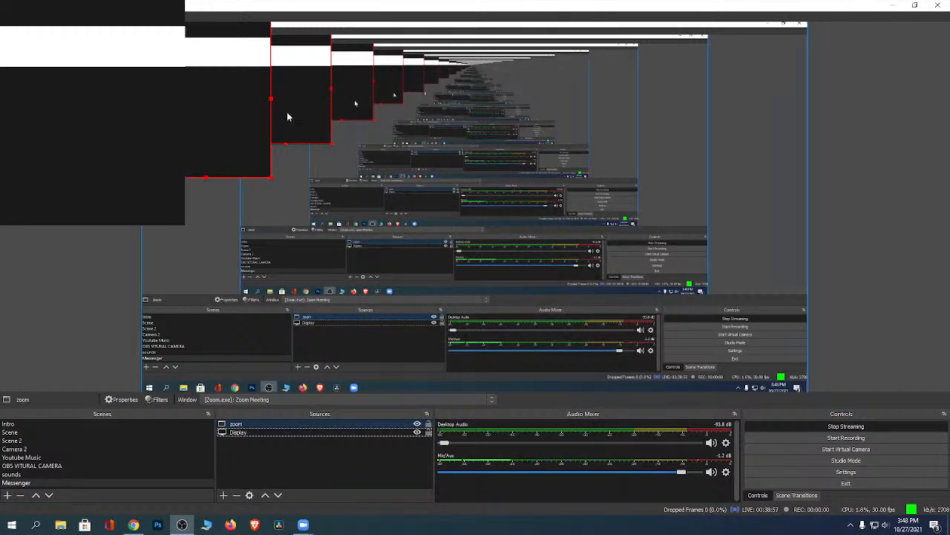
drag(322, 140, 735, 305)
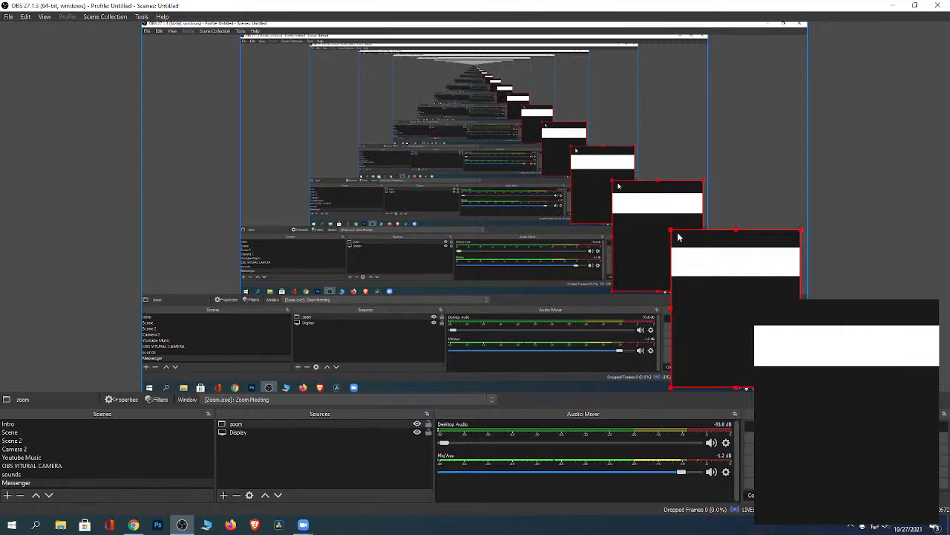
drag(669, 229, 712, 280)
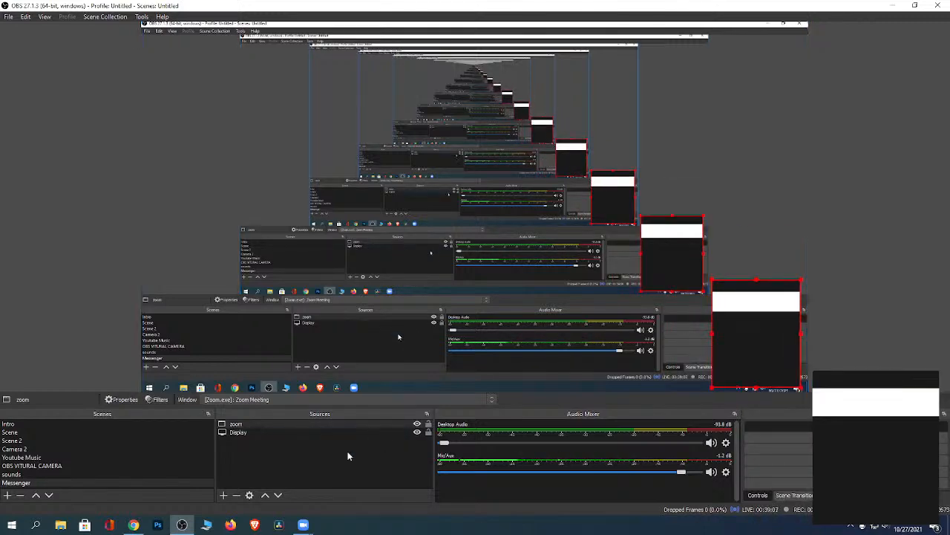
Step: Set the zoom source's capture method to Windows 10 (1903 and up) and accept the properties
right_click(236, 423)
click(246, 414)
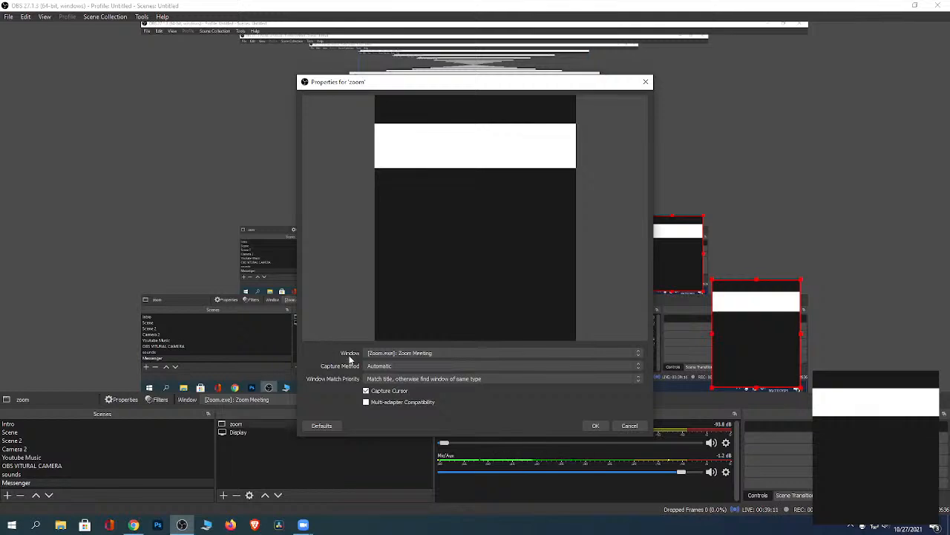
click(640, 364)
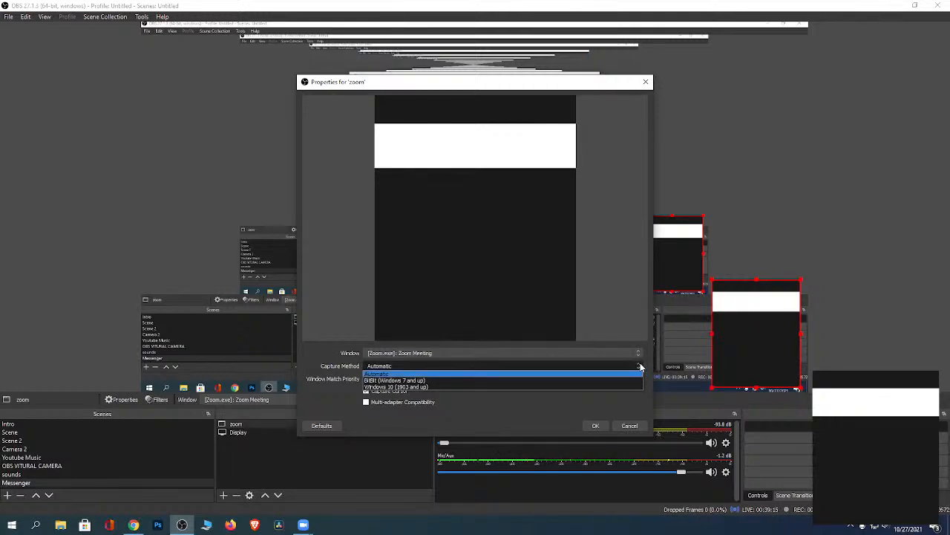
click(414, 388)
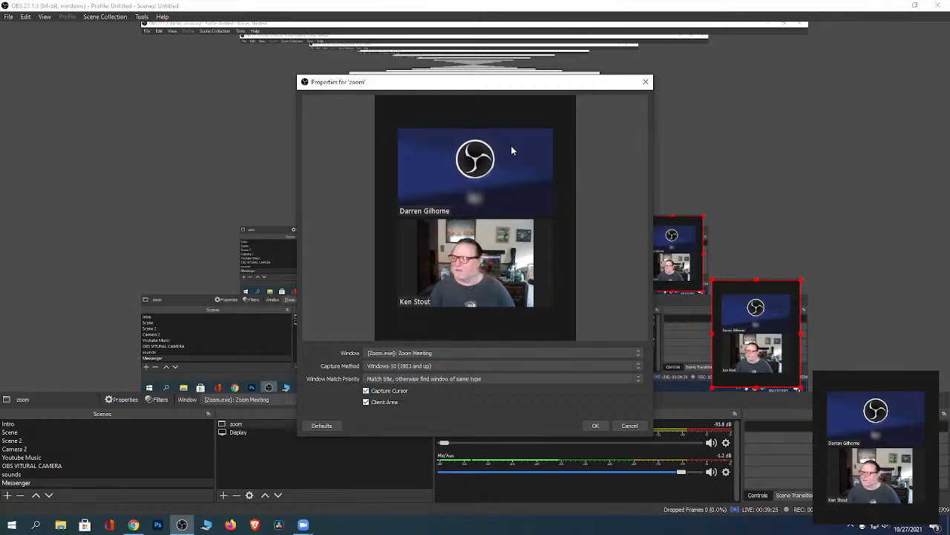
click(593, 425)
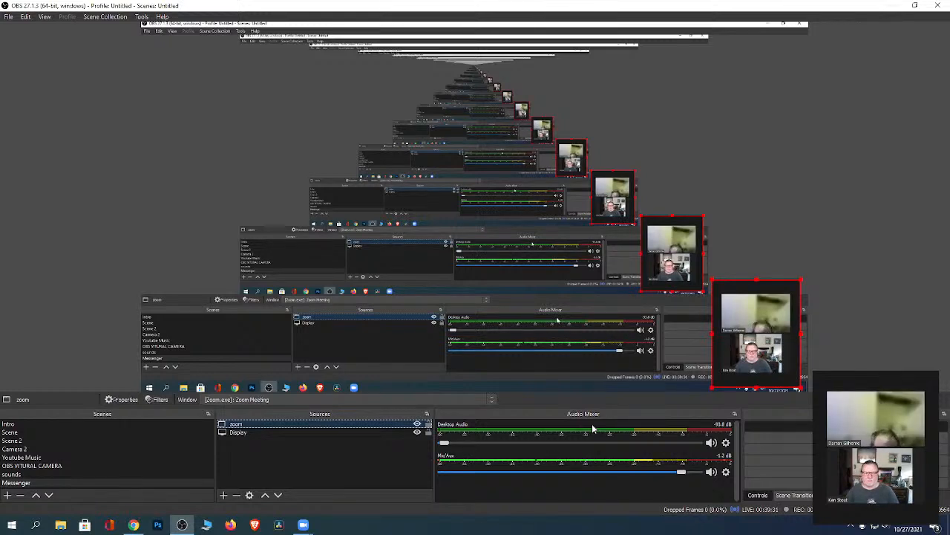
Step: Minimize OBS and test moving the Zoom Meeting window across the desktop, leaving it just beside the captured overlay
click(892, 8)
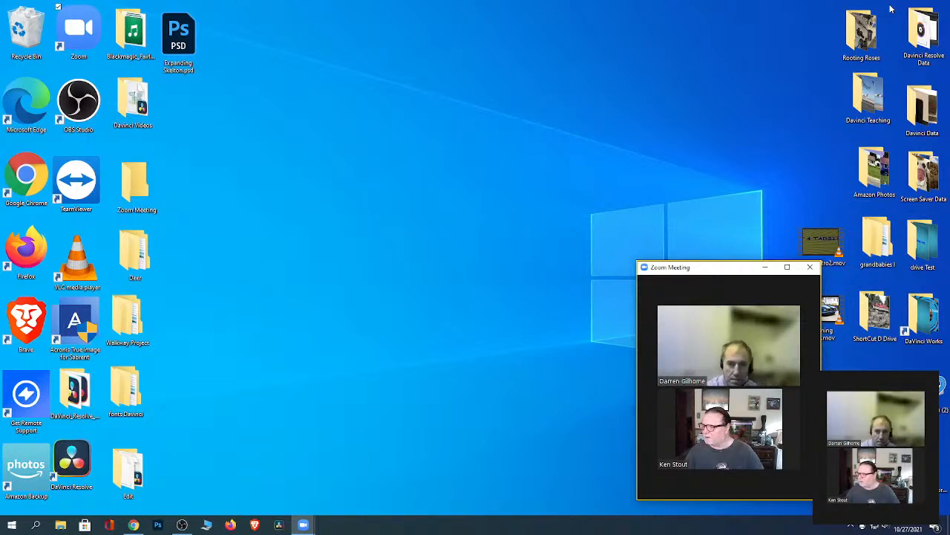
mouse_move(689, 282)
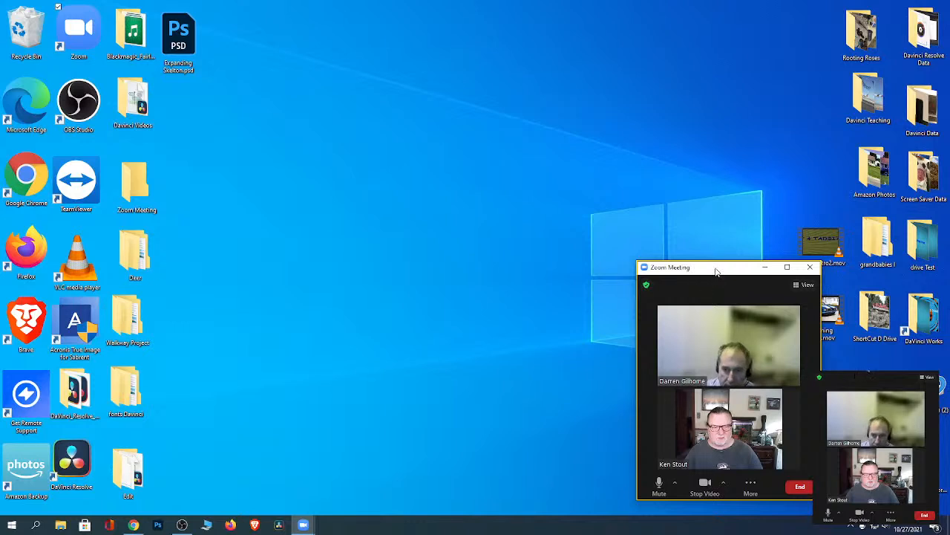
drag(716, 268, 481, 253)
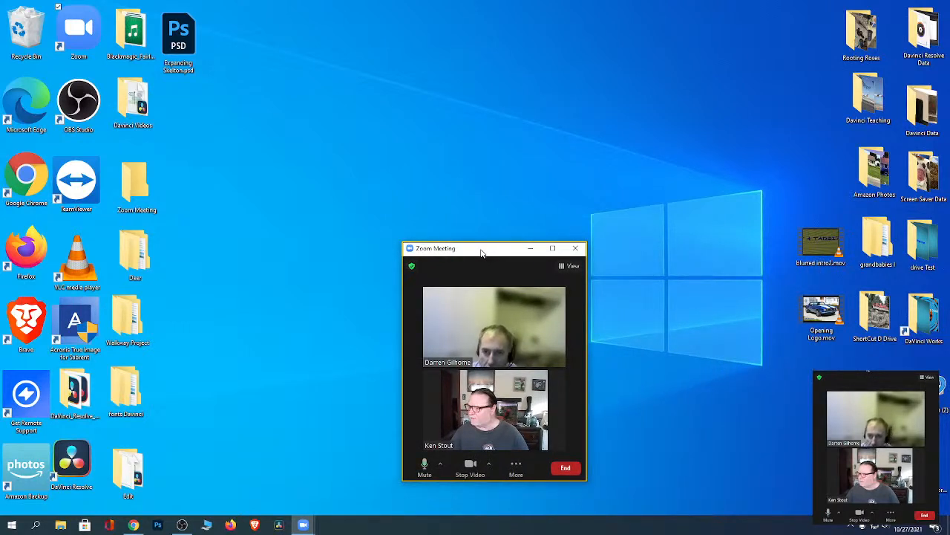
drag(491, 253, 749, 283)
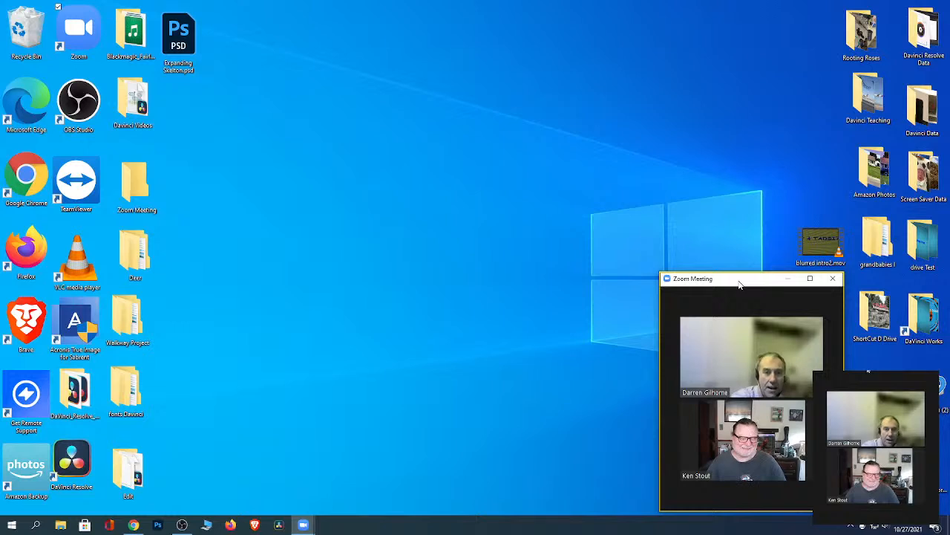
drag(748, 282, 712, 264)
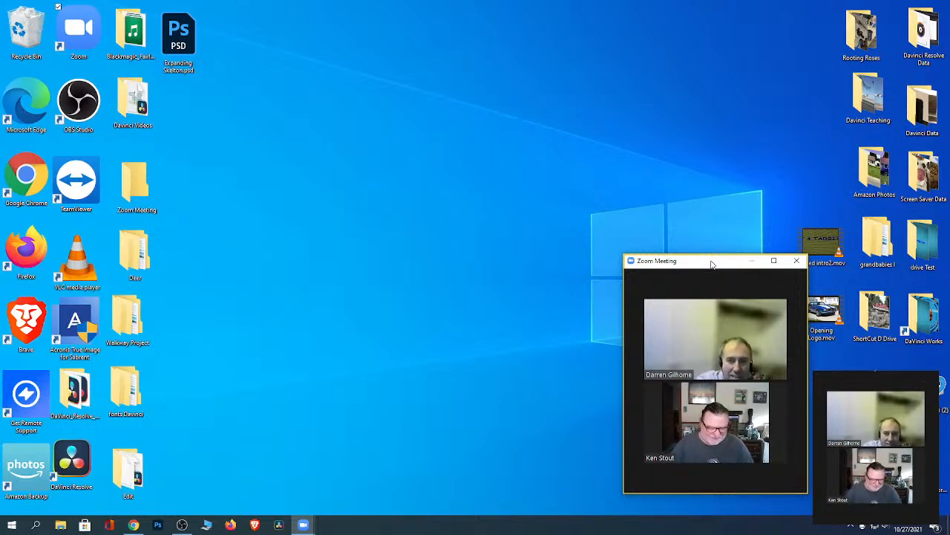
mouse_move(709, 264)
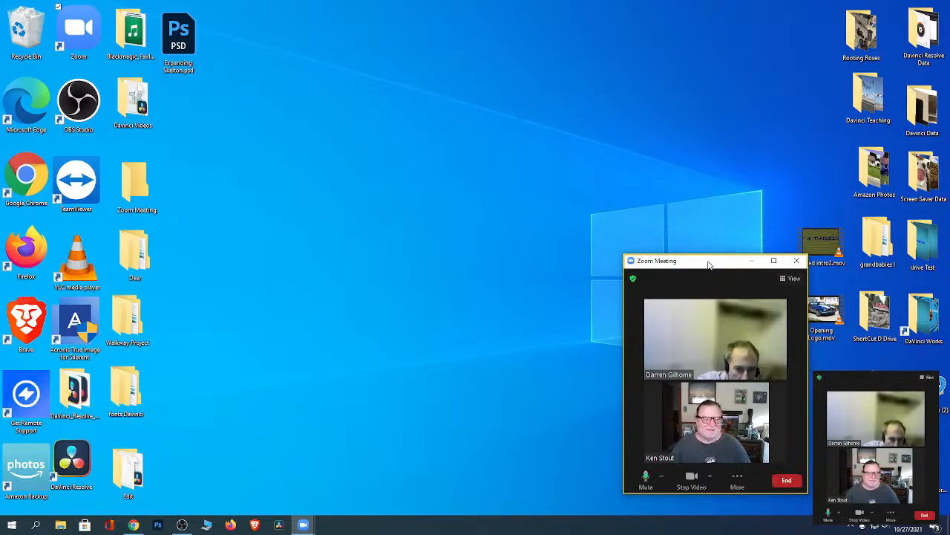
Step: Reposition the Zoom Meeting window just beside its captured overlay, check the zoom source in OBS, and return to the desktop
drag(709, 264, 739, 273)
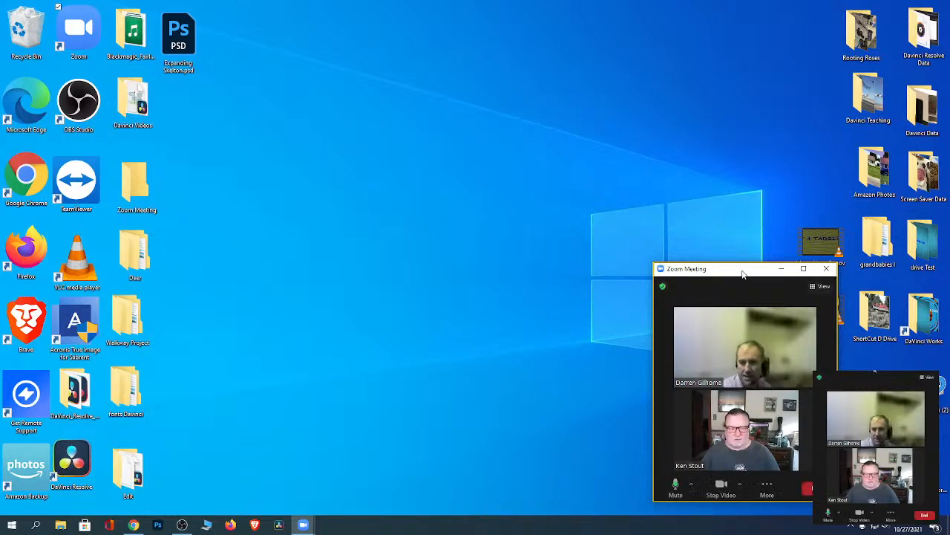
drag(739, 273, 689, 273)
mouse_move(693, 347)
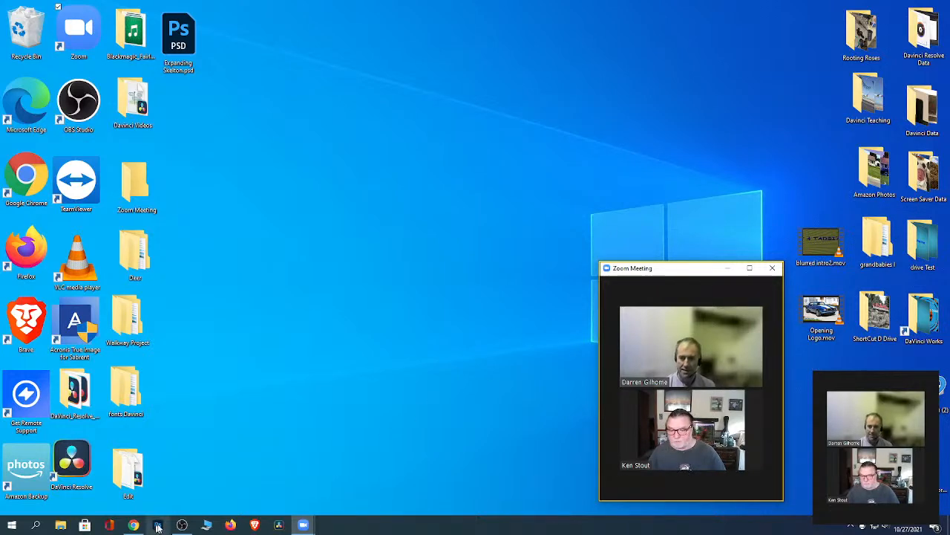
click(182, 525)
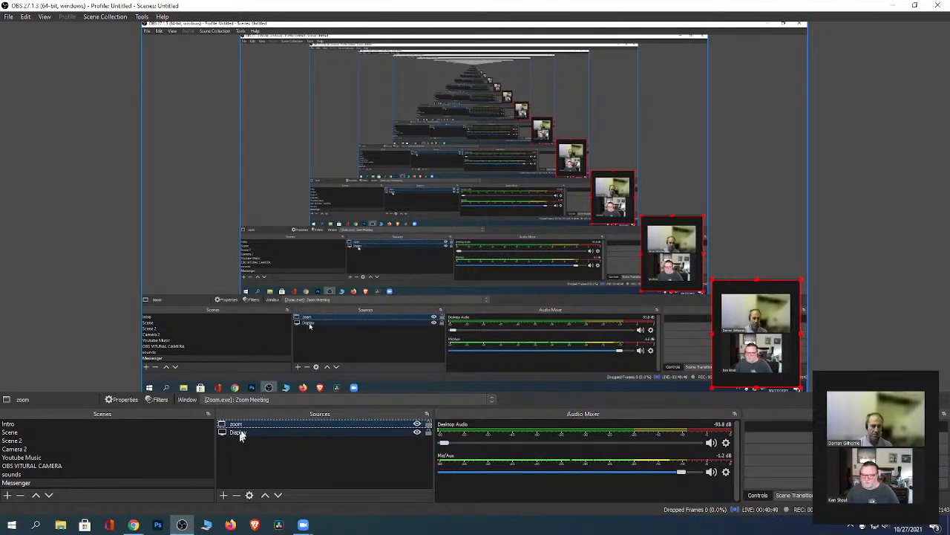
click(897, 6)
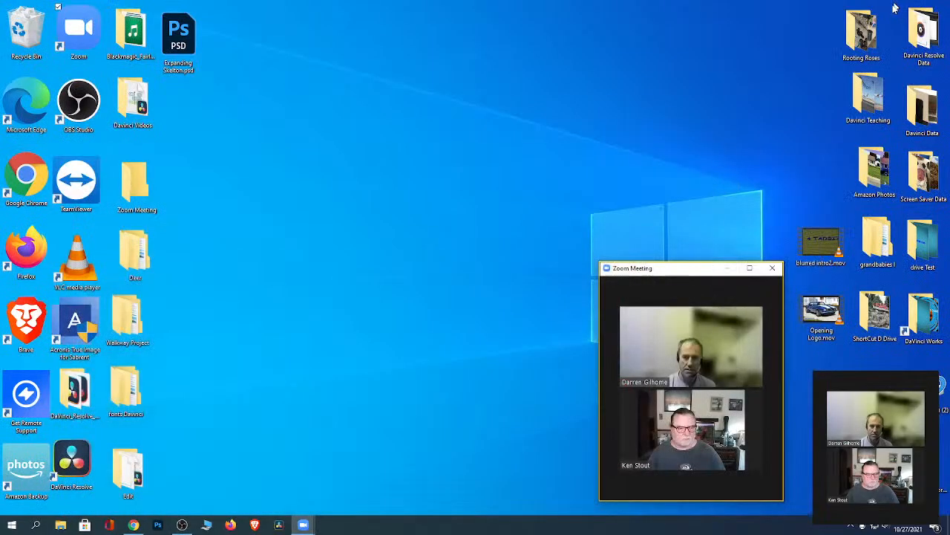
Step: Minimize the Zoom meeting to its floating video thumbnail and restore it as a full meeting window on the desktop
click(727, 269)
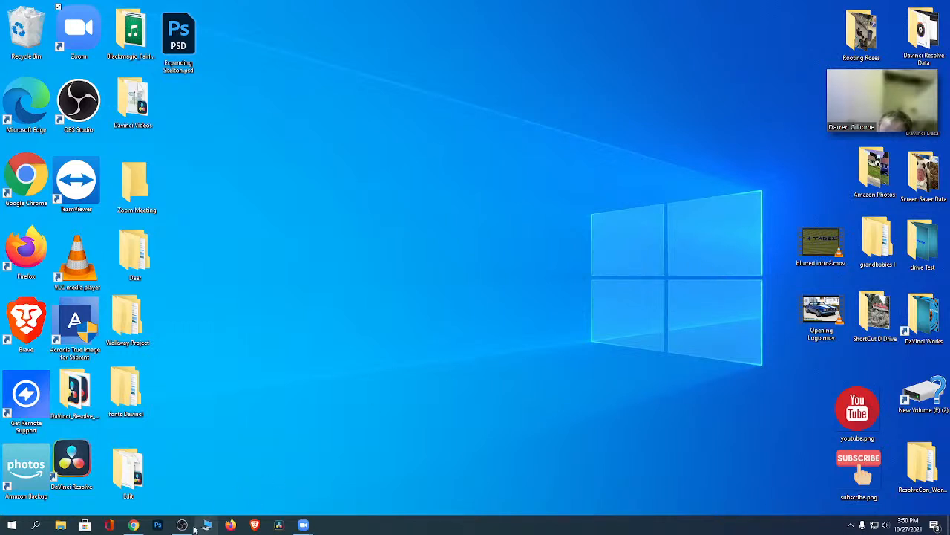
mouse_move(134, 525)
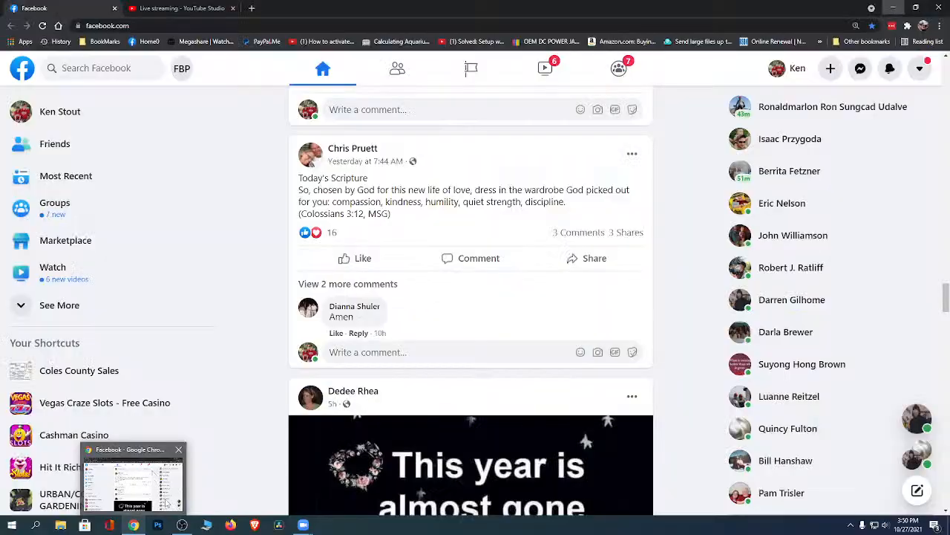
mouse_move(304, 526)
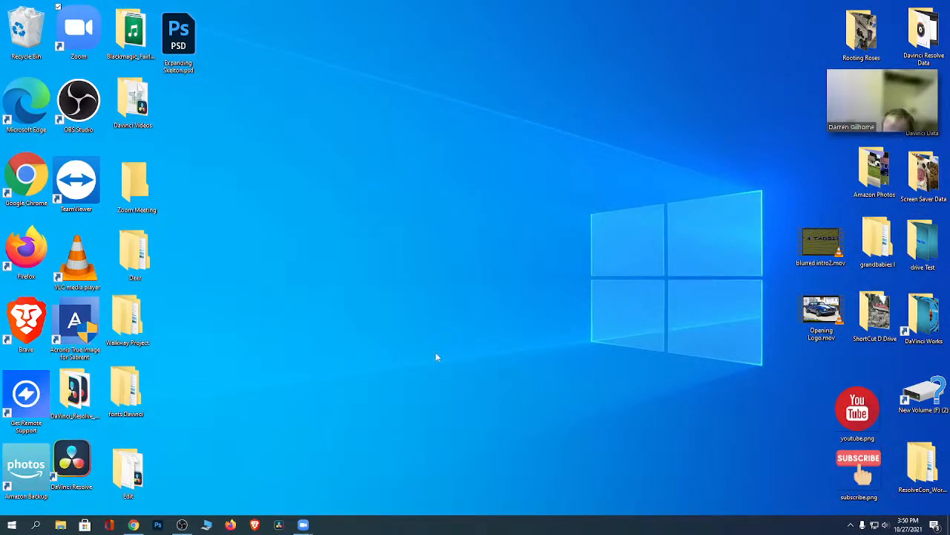
mouse_move(884, 121)
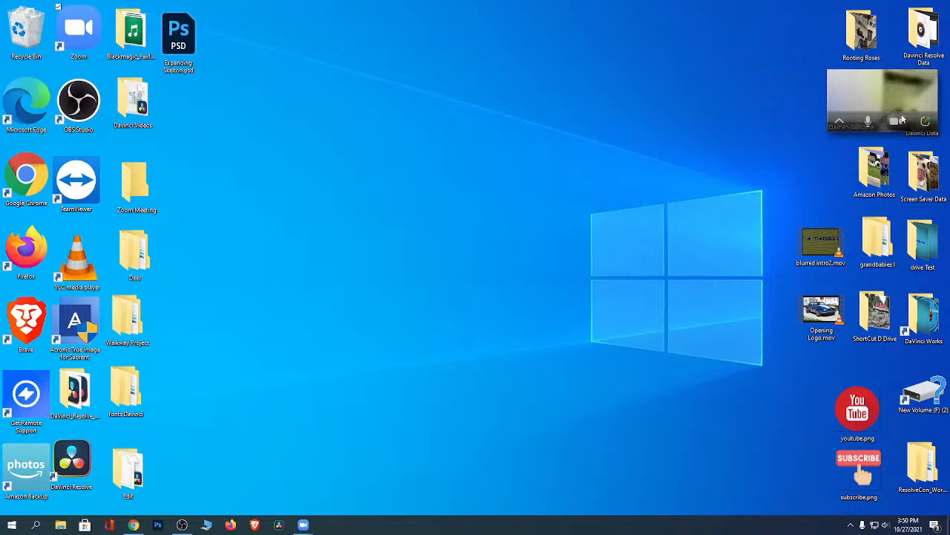
click(925, 121)
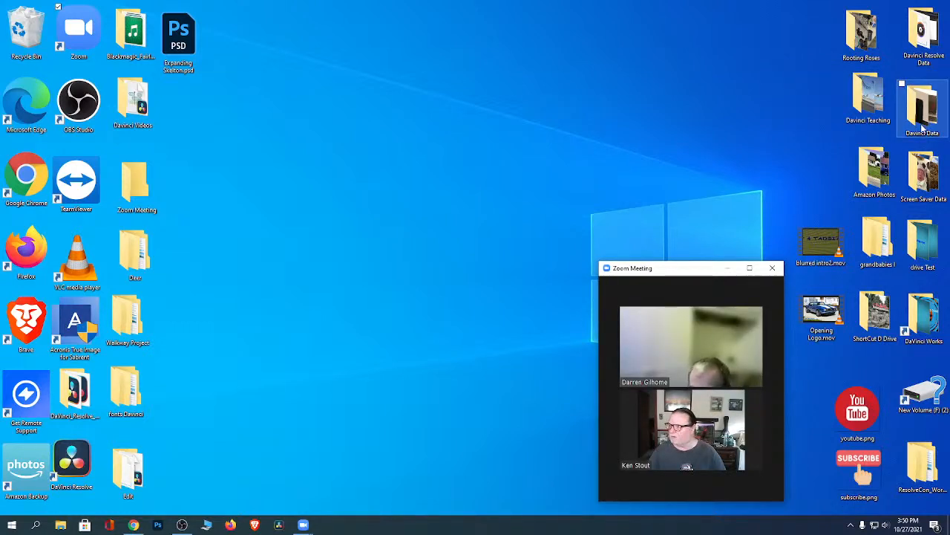
drag(683, 271, 708, 274)
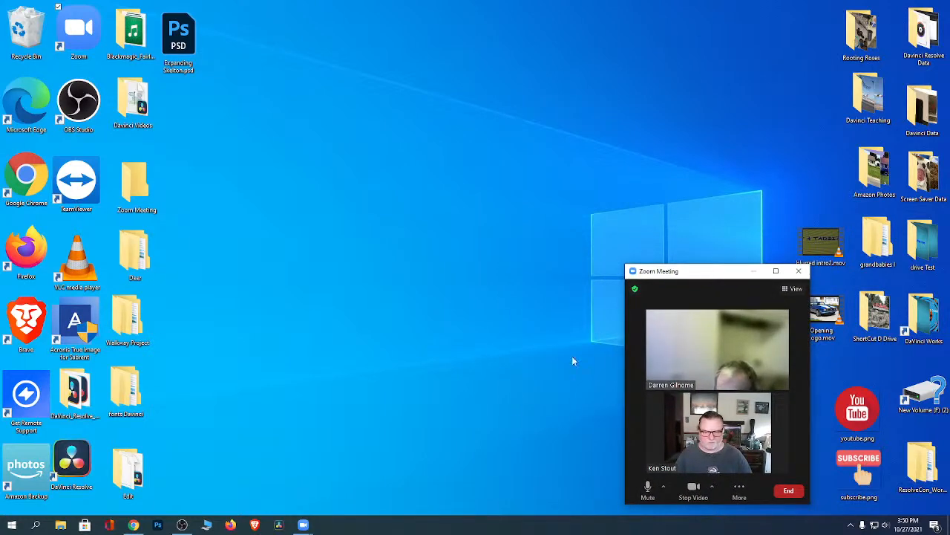
Step: Bring up OBS briefly, minimize it, and open the Untitled Project in DaVinci Resolve
click(182, 524)
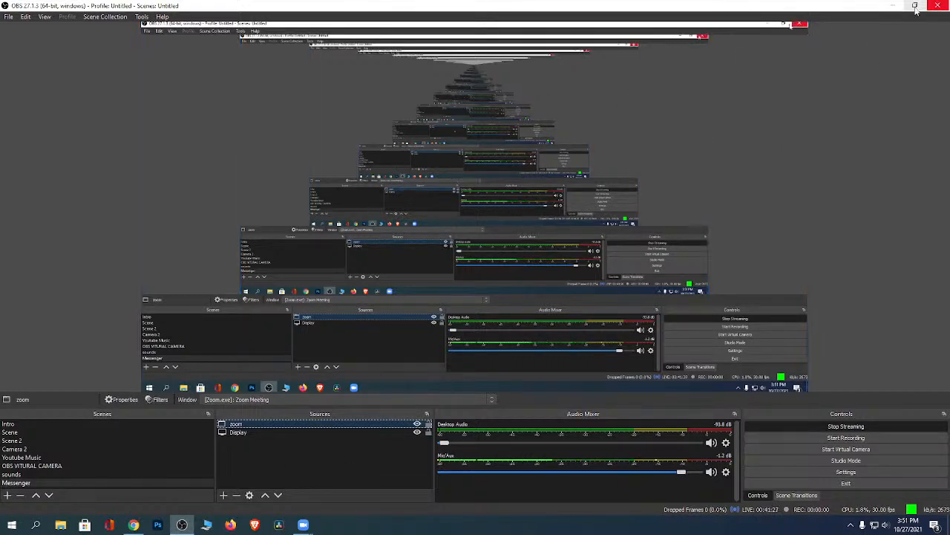
click(890, 7)
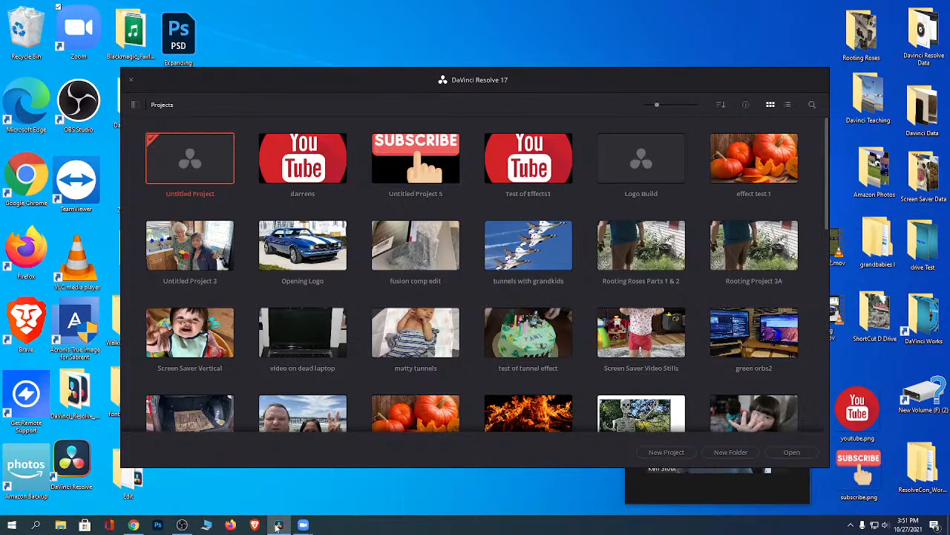
double_click(188, 164)
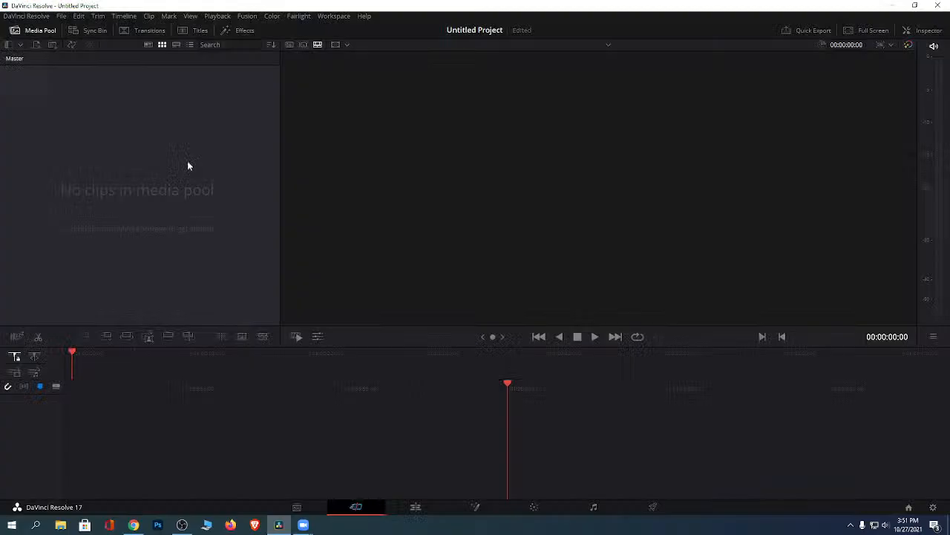
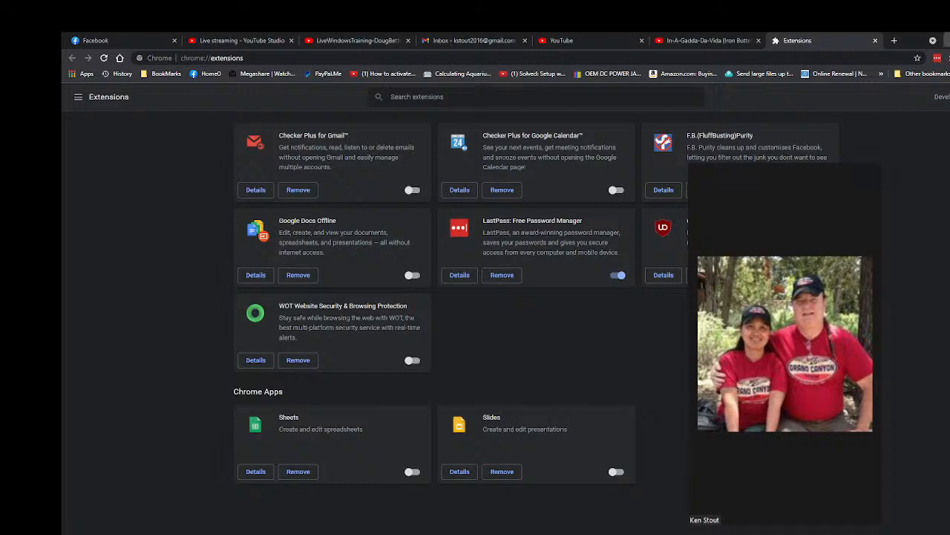
Step: Minimize Chrome and move the Zoom Meeting window across the desktop, away from its captured overlay
click(948, 40)
drag(884, 119, 190, 186)
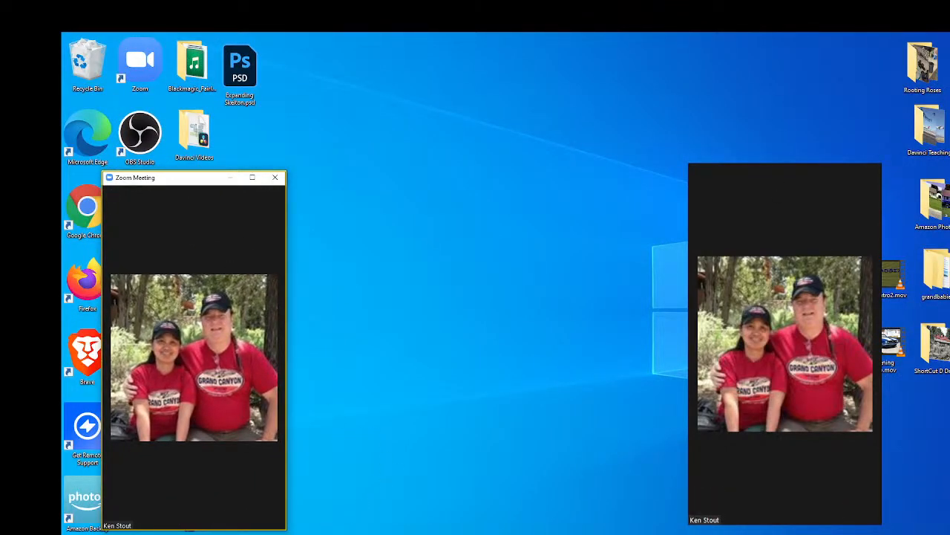
click(197, 513)
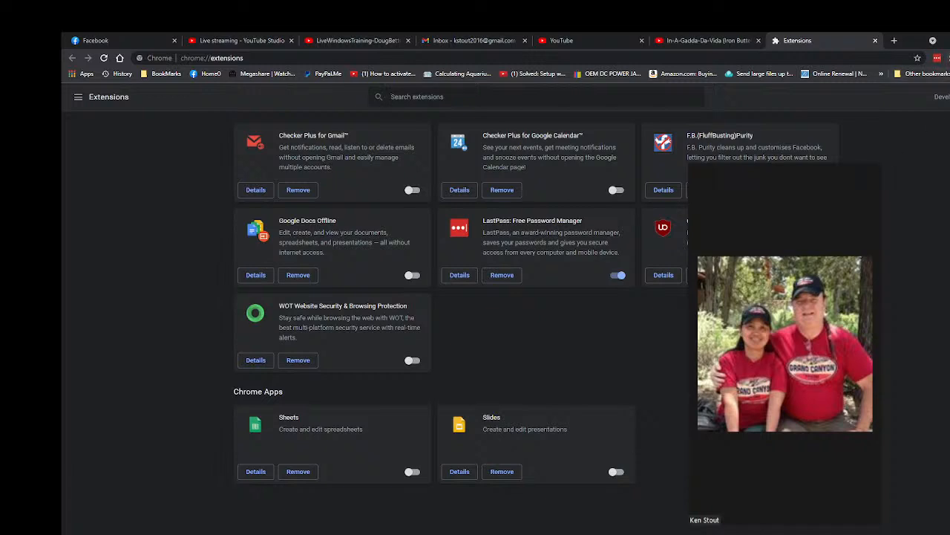
click(947, 40)
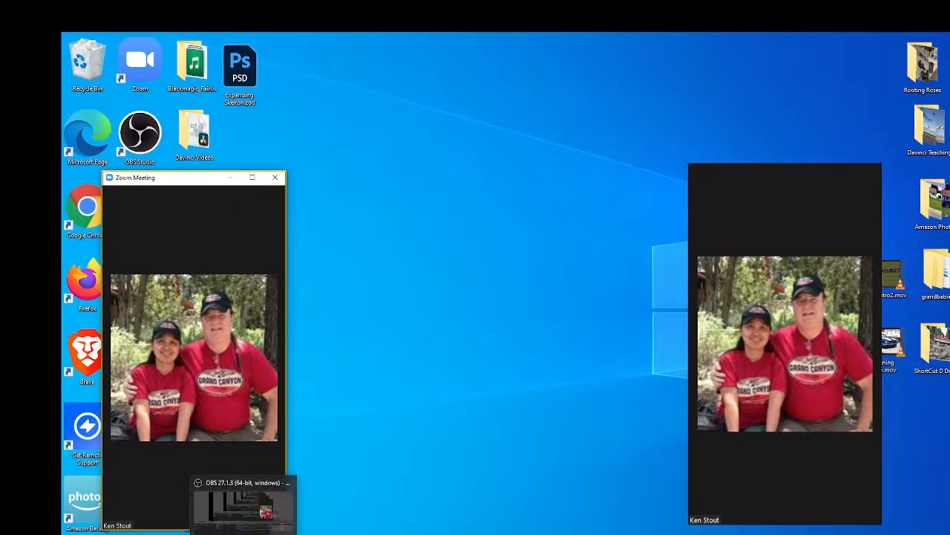
Step: Switch to the YouTube Studio live stream page in Chrome and send "is audio working" in the live chat
click(197, 499)
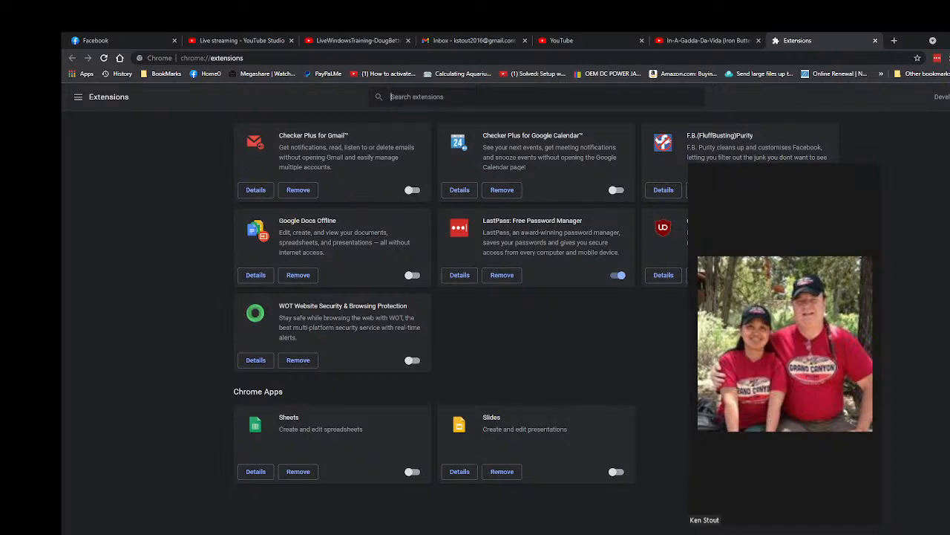
click(236, 41)
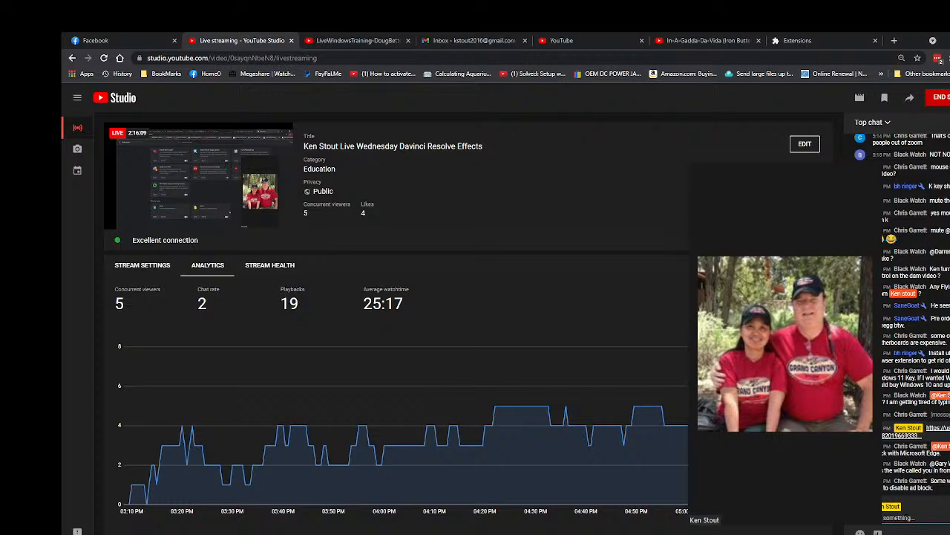
text(ufddio working)
key(Return)
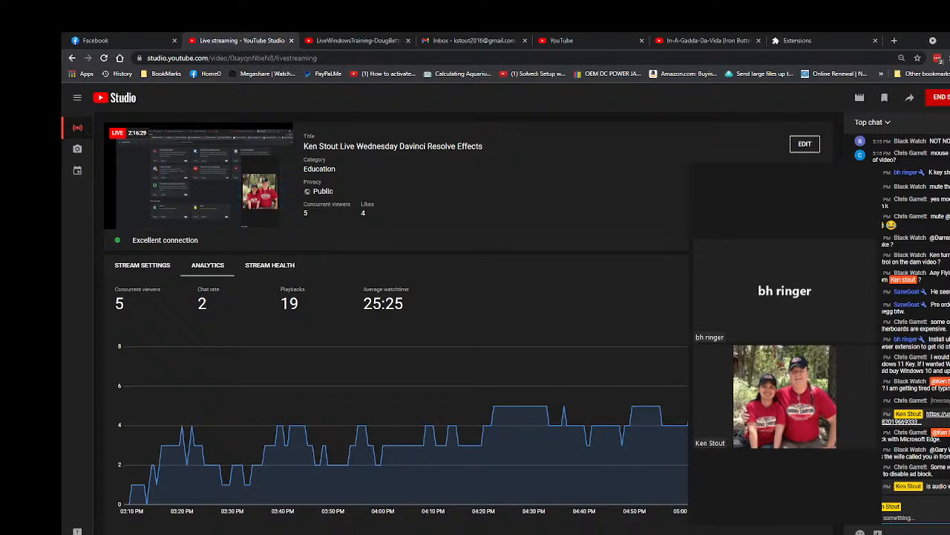
Step: In OBS, raise Desktop Audio to about -3.8 dB and move the Zoom window capture to the canvas's left side
key(alt+Tab)
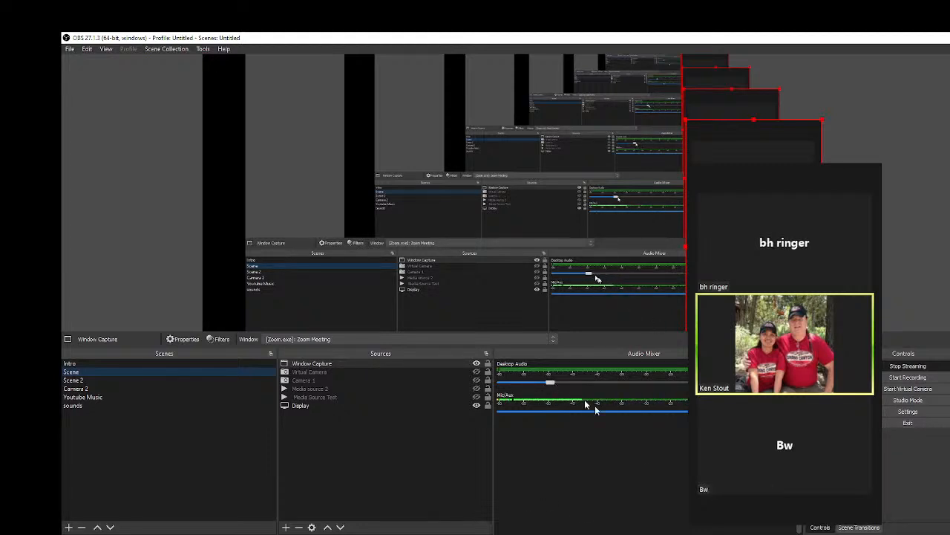
drag(552, 385, 688, 385)
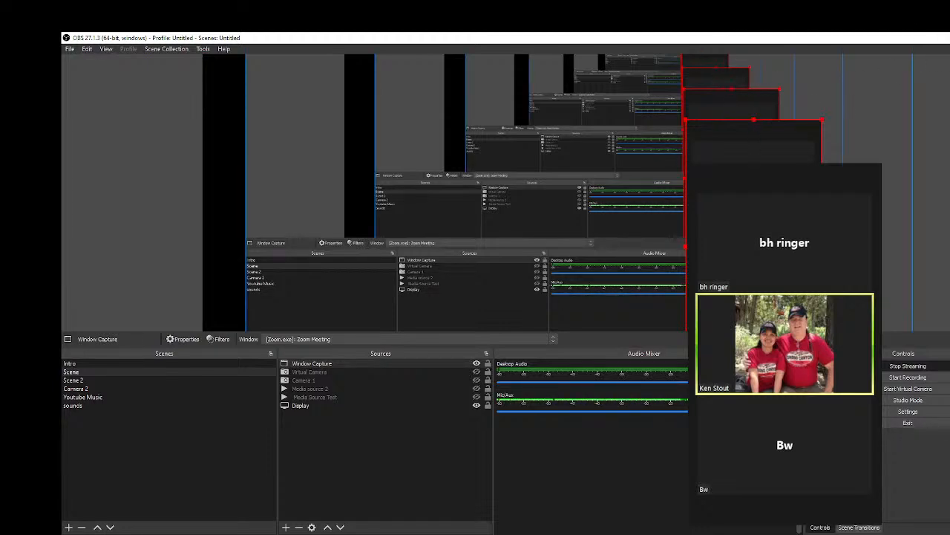
drag(784, 169, 193, 106)
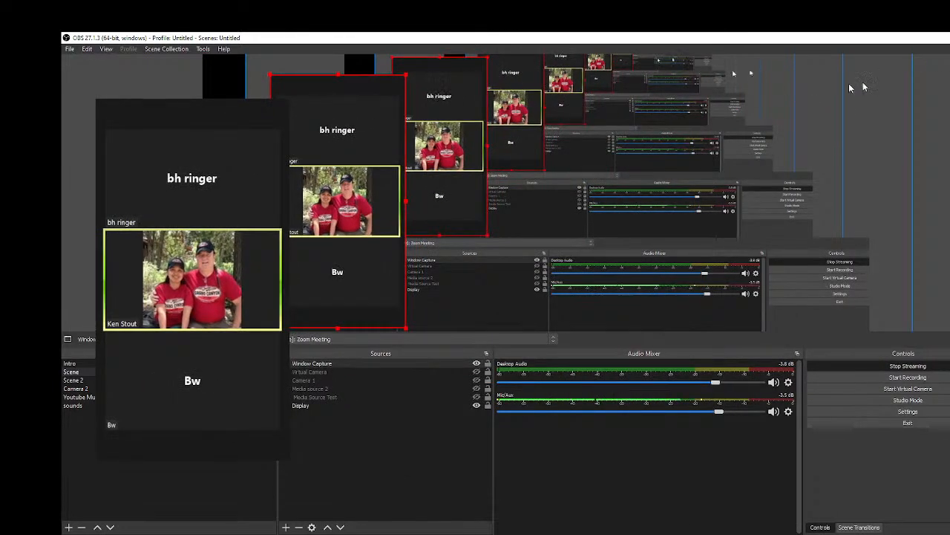
click(947, 37)
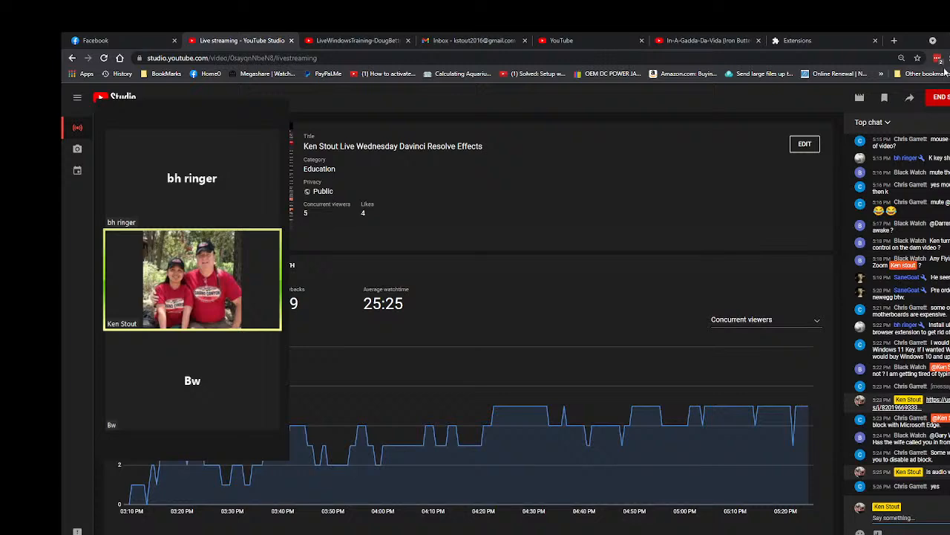
Step: Check the captured overlay over the desktop, the Chrome extensions page and the live stream's chat
click(940, 42)
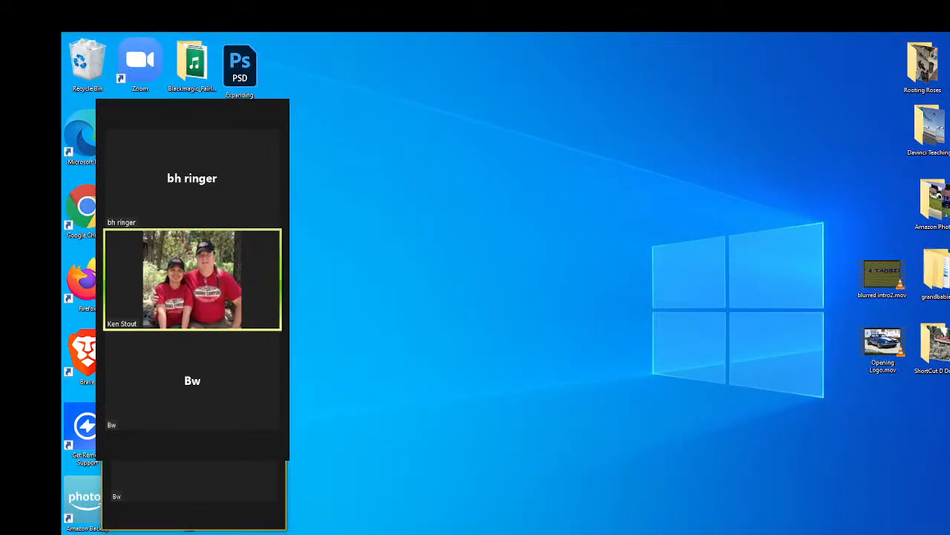
key(alt+Tab)
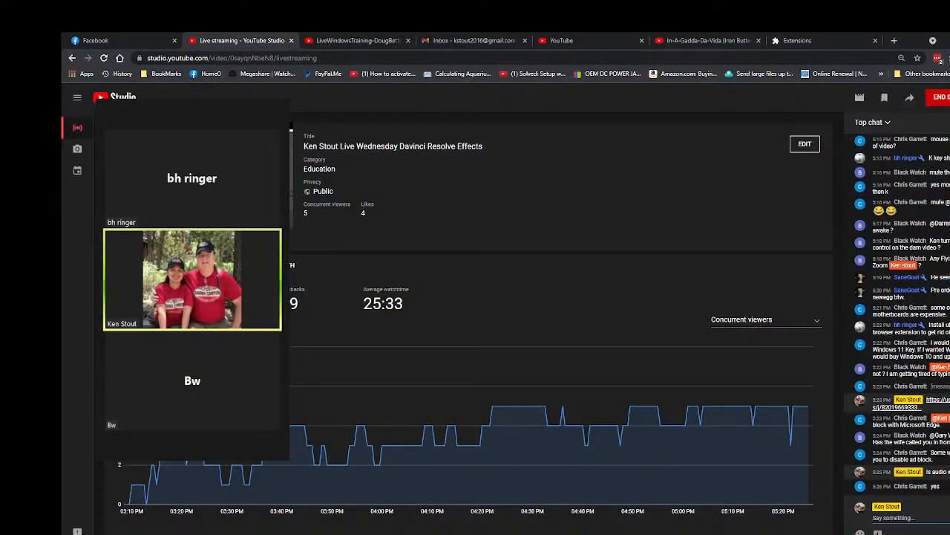
click(796, 40)
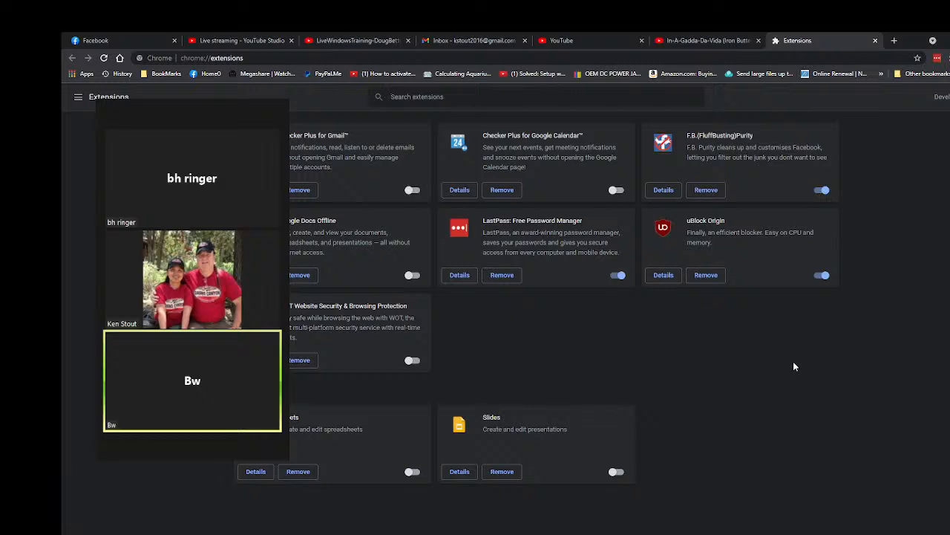
click(238, 41)
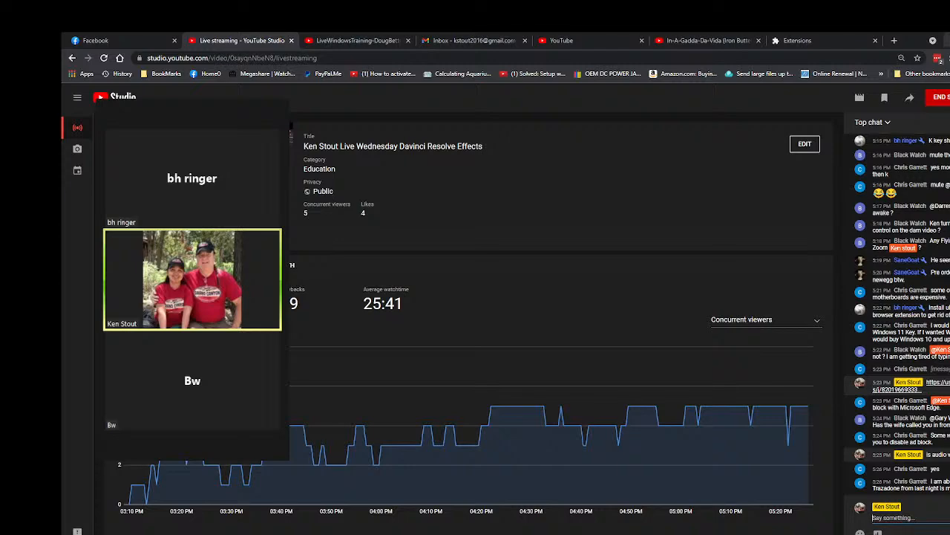
Step: Minimize Chrome and move the Zoom Meeting window to the right side of the desktop, clear of its captured overlay
click(949, 40)
mouse_move(155, 132)
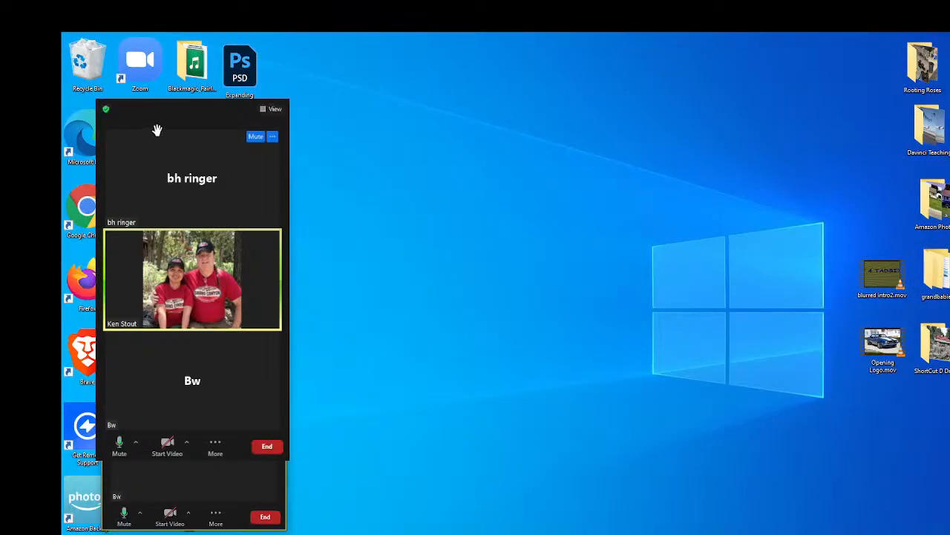
drag(189, 105, 769, 107)
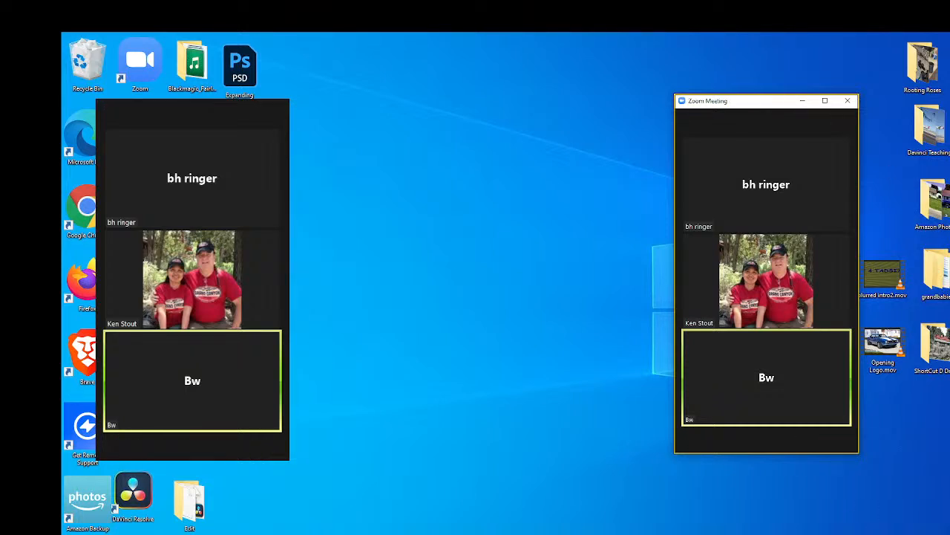
click(937, 534)
drag(882, 532, 887, 531)
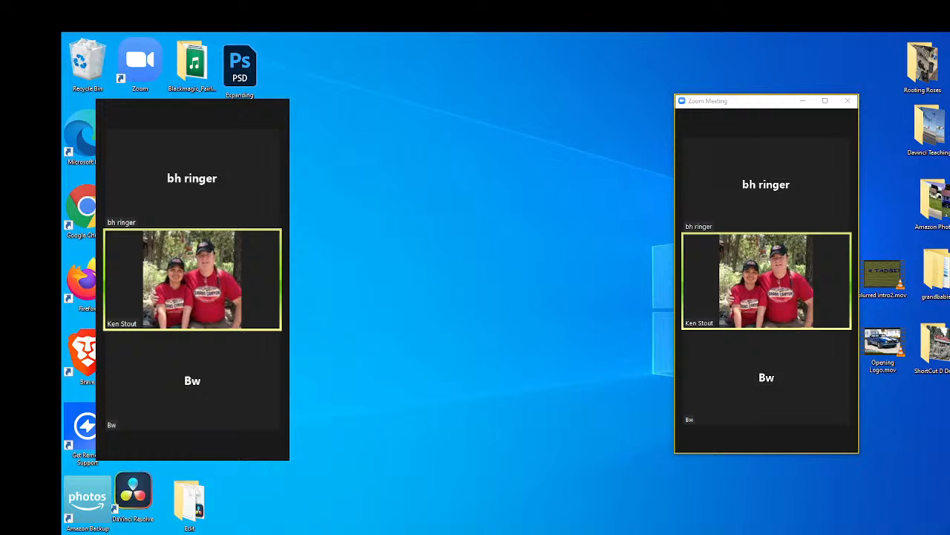
Step: Try to start the host's own video from the options of their tile in the Zoom meeting
mouse_move(833, 240)
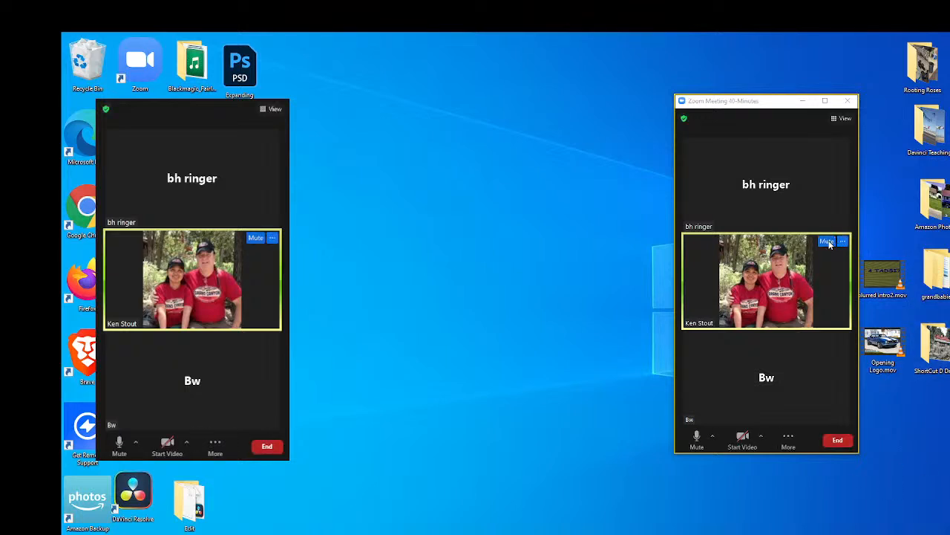
click(844, 241)
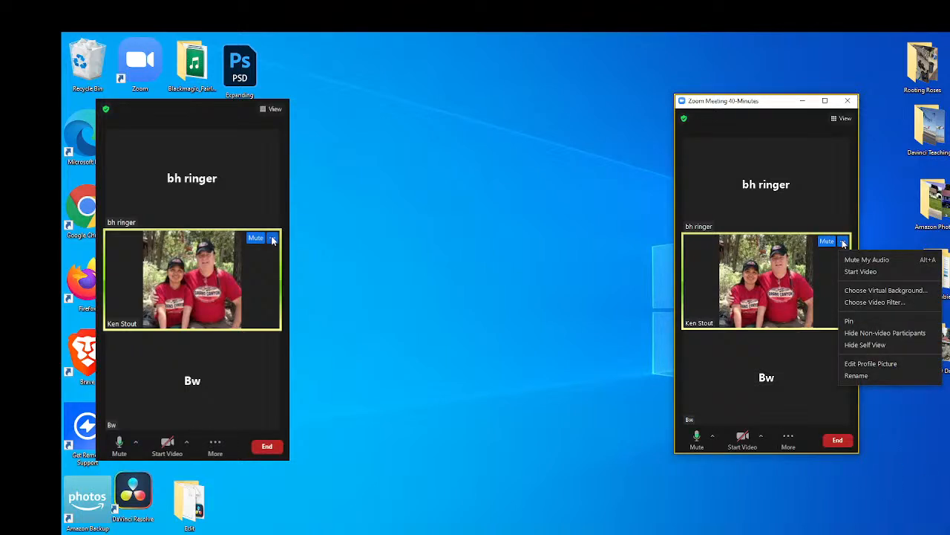
click(860, 271)
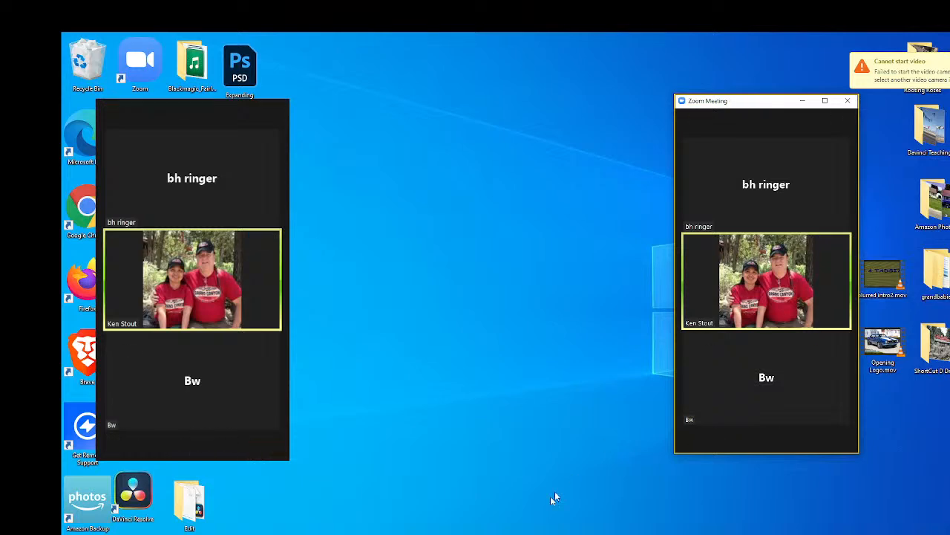
Step: Bring up OBS and switch the live stream from Scene to the Intro scene
click(260, 534)
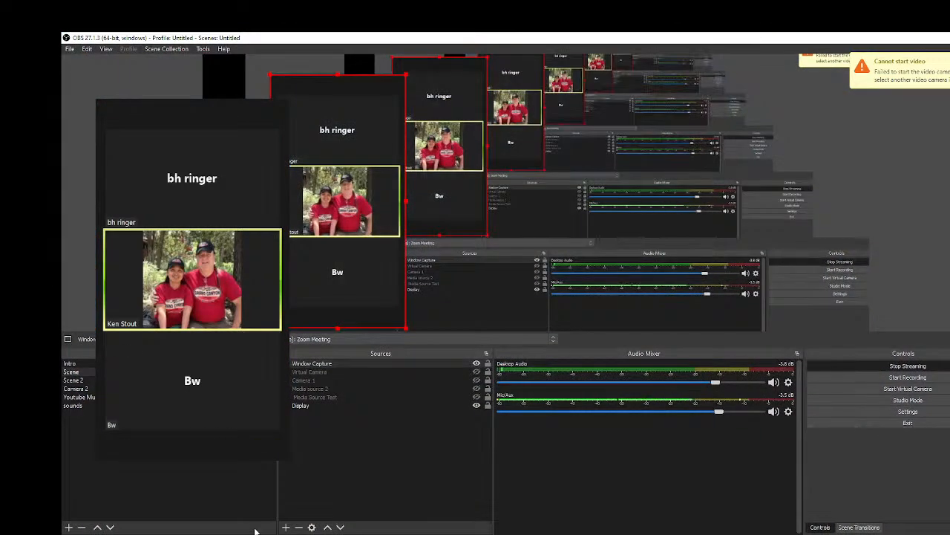
click(355, 406)
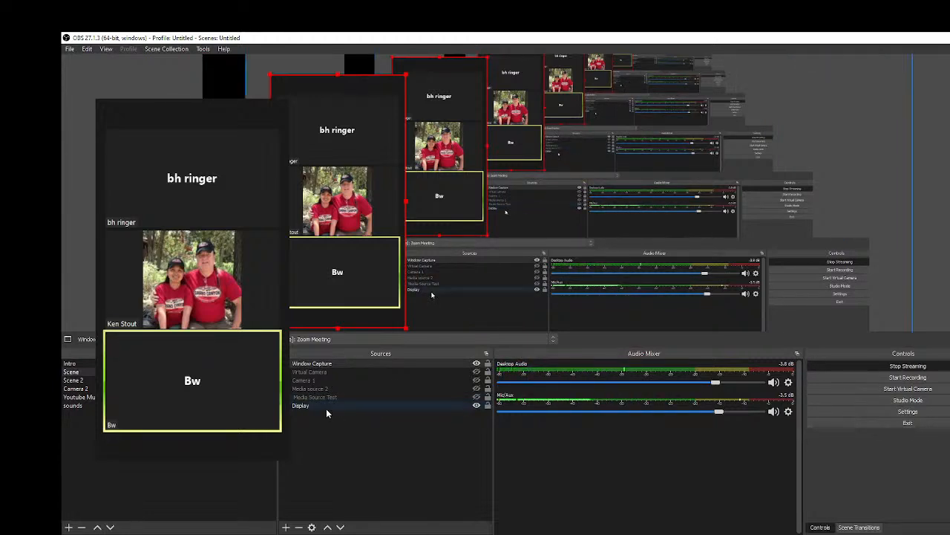
click(435, 372)
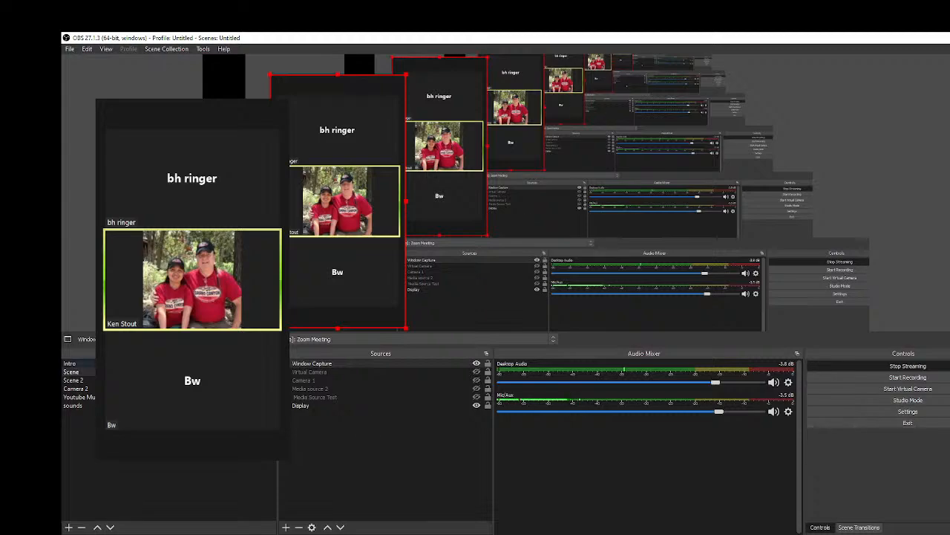
click(77, 382)
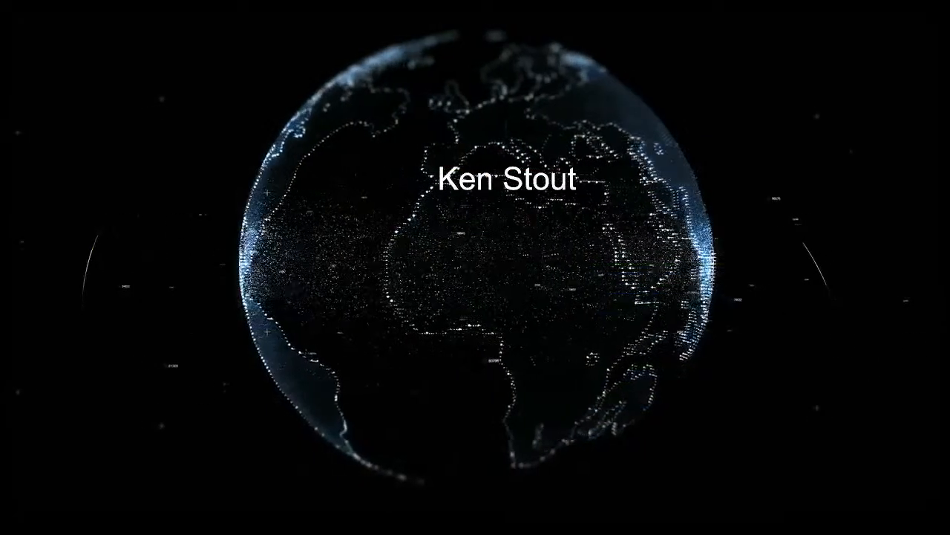